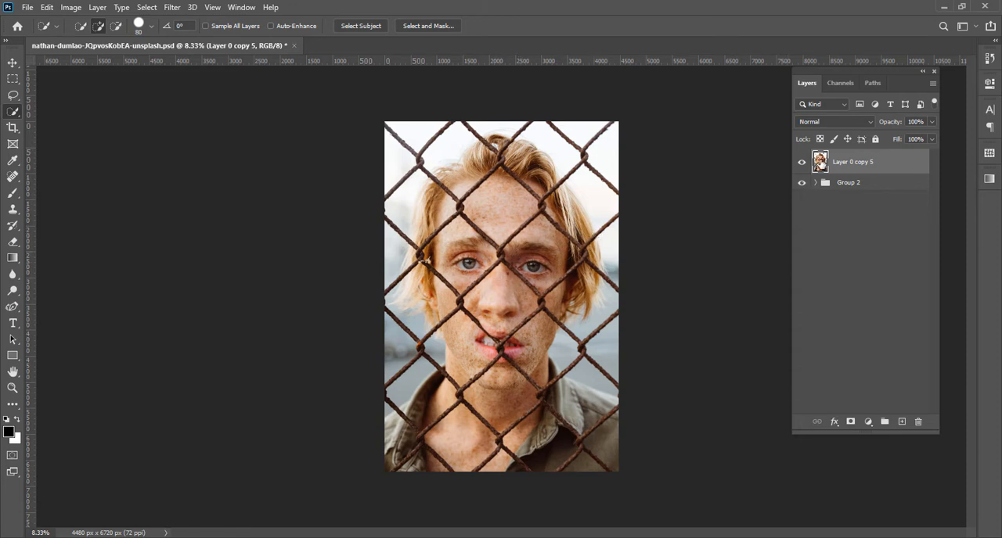
Duplicate Layer 0 copy 5 and switch to the Quick Selection tool
key(ctrl+j)
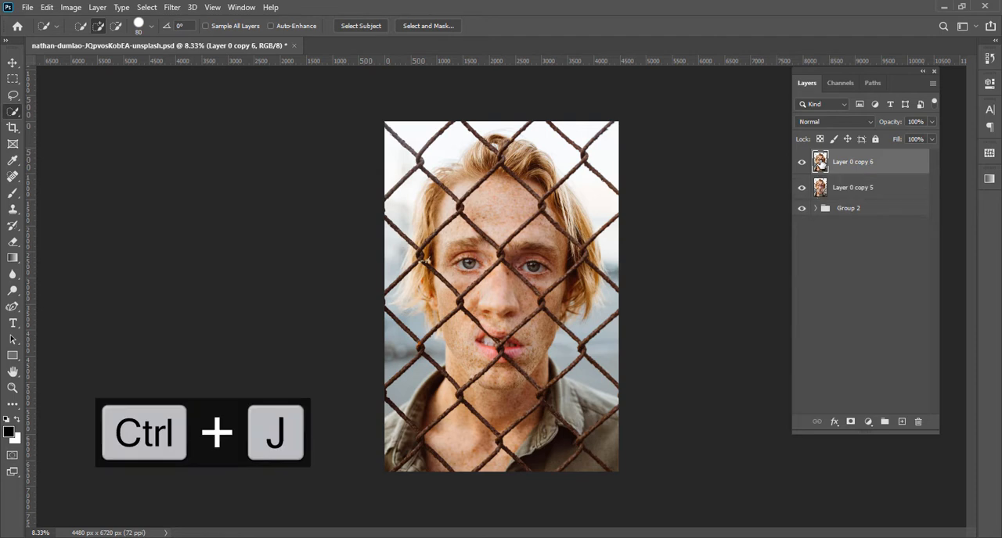
right_click(10, 114)
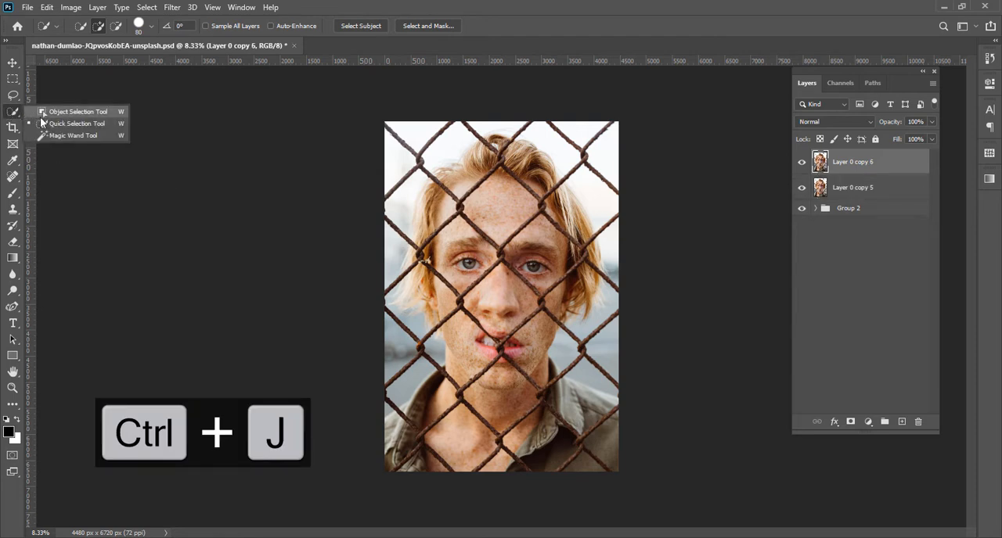
click(46, 124)
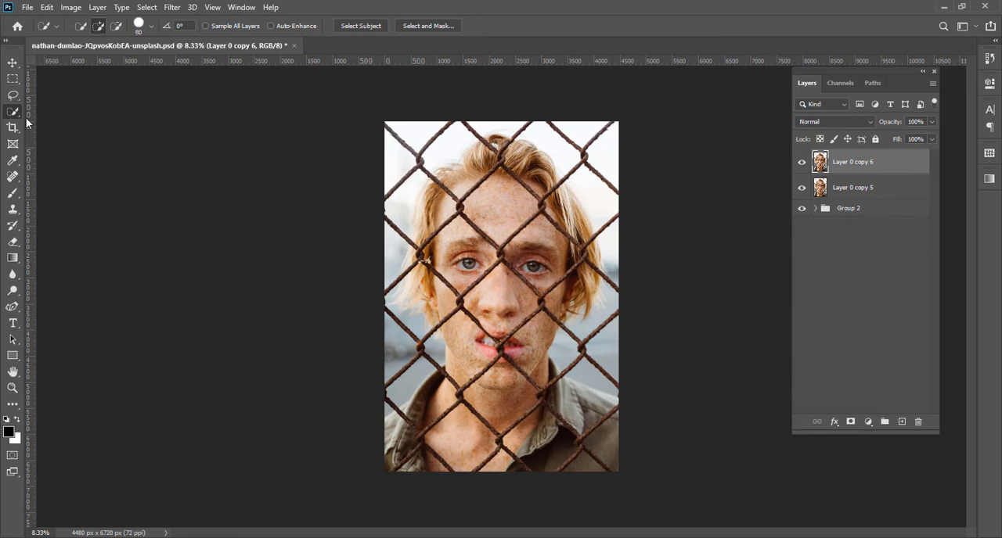
Select the fence wires crossing the hair and upper forehead with the Quick Selection tool at brush size 60
key(ctrl+equal)
key(ctrl+equal)
key(ctrl+equal)
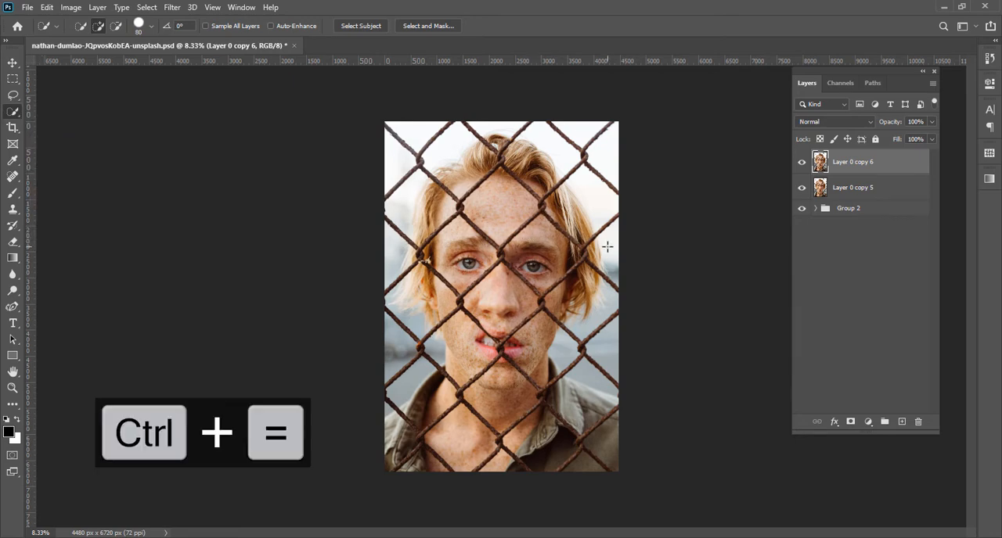
drag(578, 253, 423, 493)
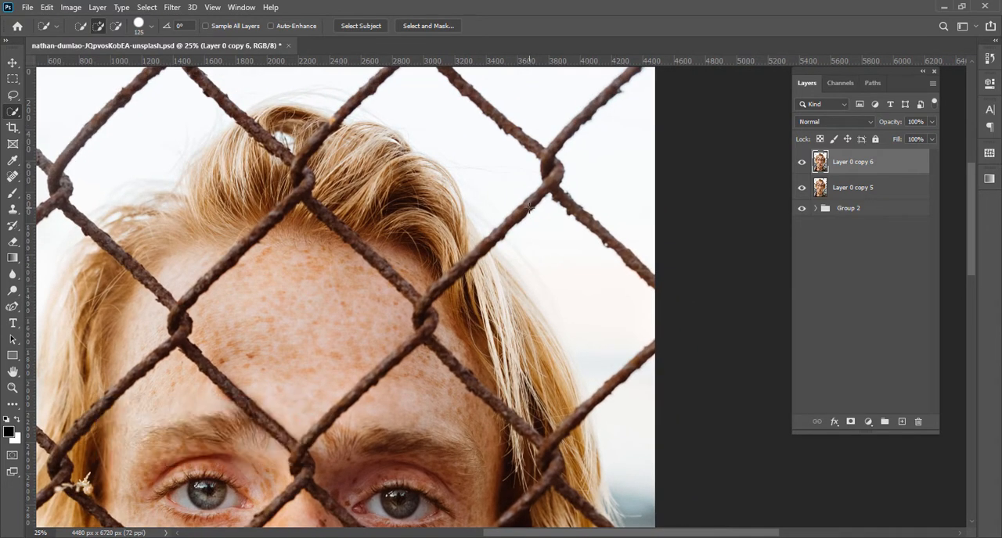
key(bracketleft)
key(bracketleft)
drag(532, 205, 548, 197)
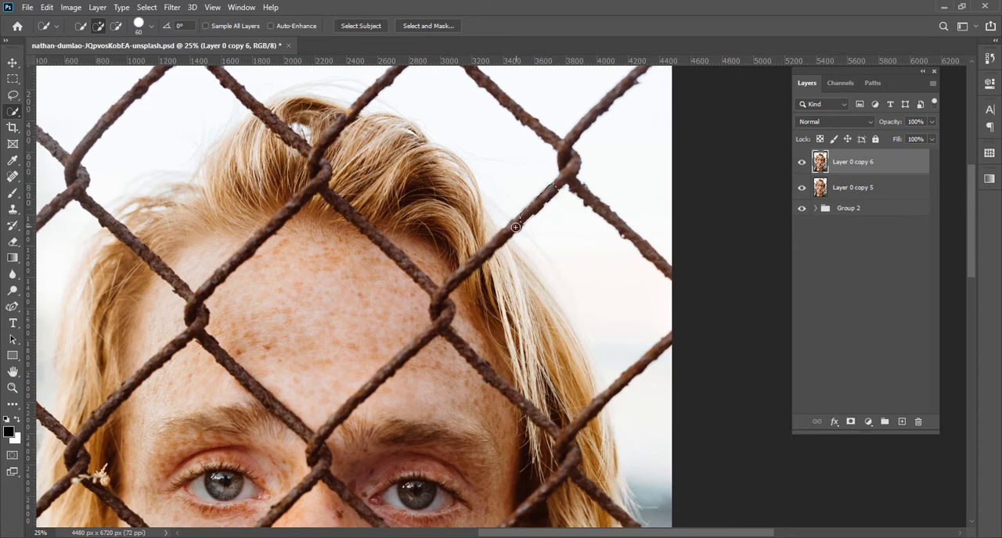
mouse_move(516, 227)
mouse_down()
mouse_move(448, 287)
mouse_move(440, 312)
mouse_up()
drag(410, 270, 323, 188)
drag(340, 236, 362, 329)
drag(343, 273, 343, 259)
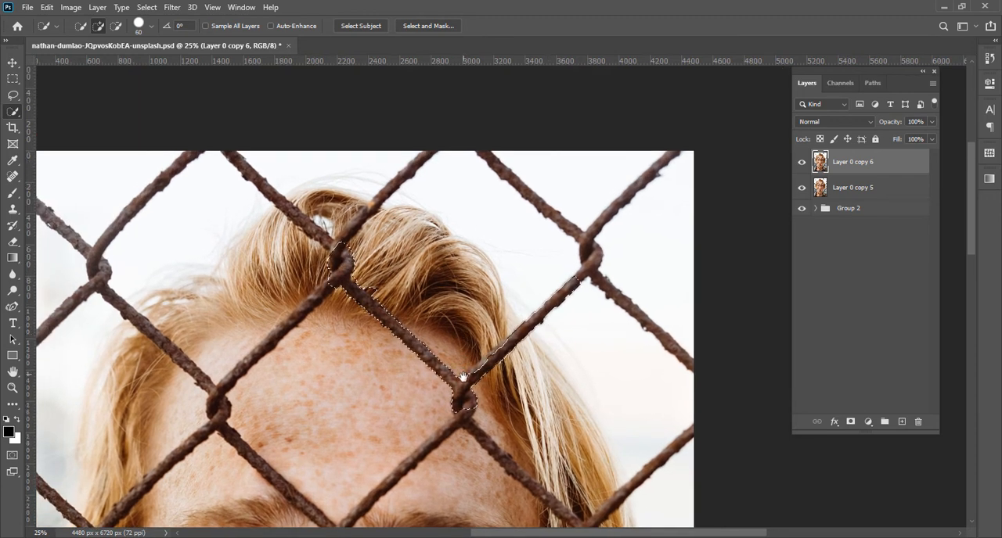
drag(463, 378, 450, 338)
Select the light background in the photo's upper-left fence openings with the Magic Wand, adding the opening beside the hair
right_click(12, 112)
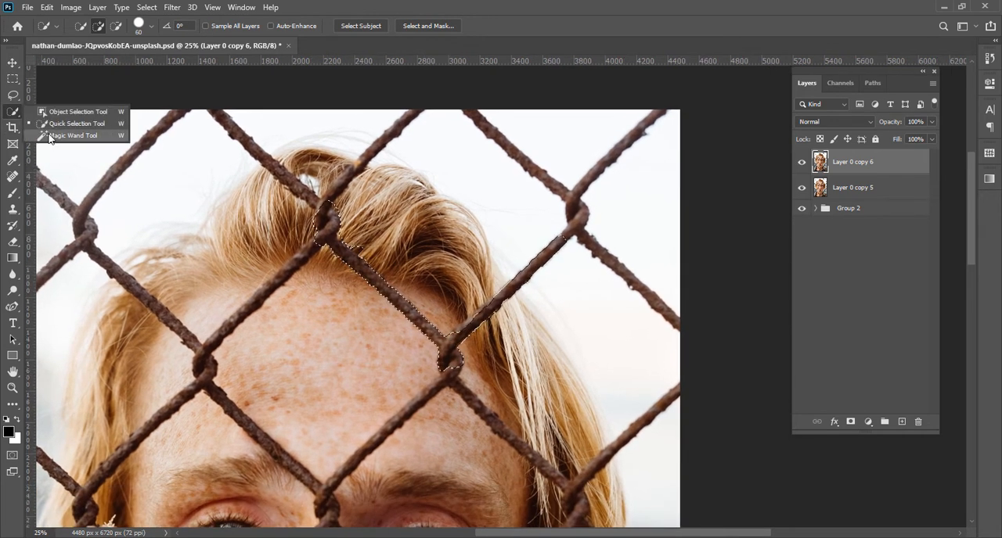
click(50, 137)
drag(131, 259, 274, 407)
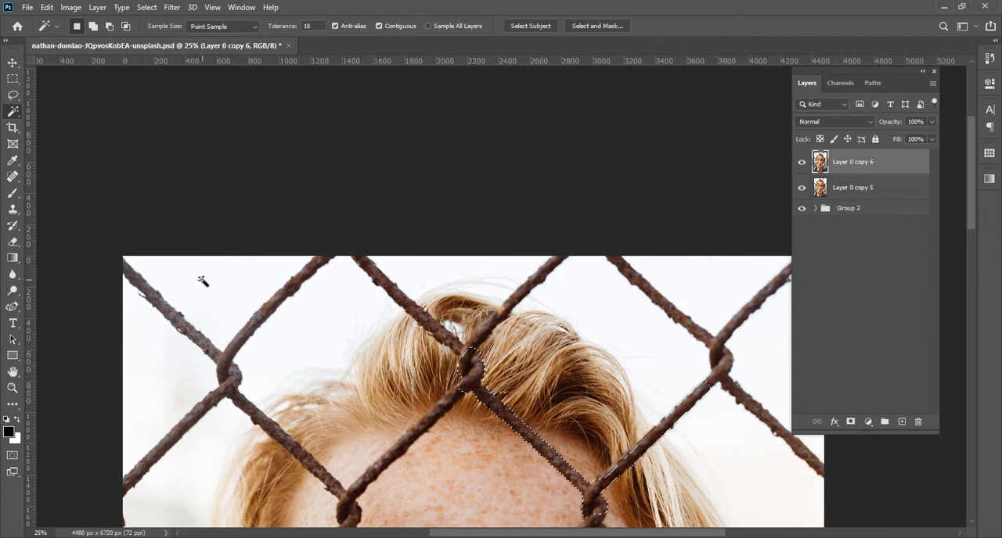
click(202, 279)
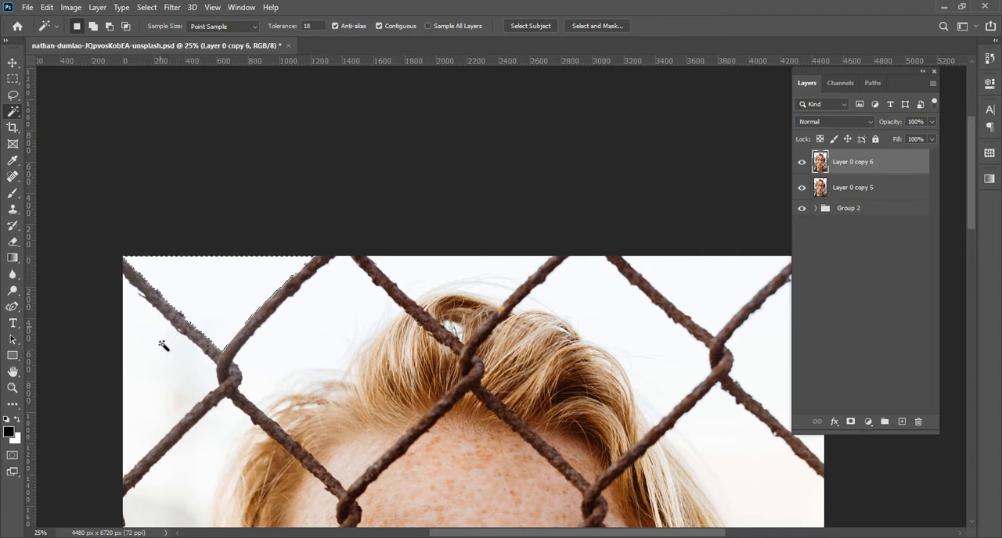
key(shift)
shift+click(192, 367)
scroll(222, 442, down, 4)
scroll(221, 442, left, 1)
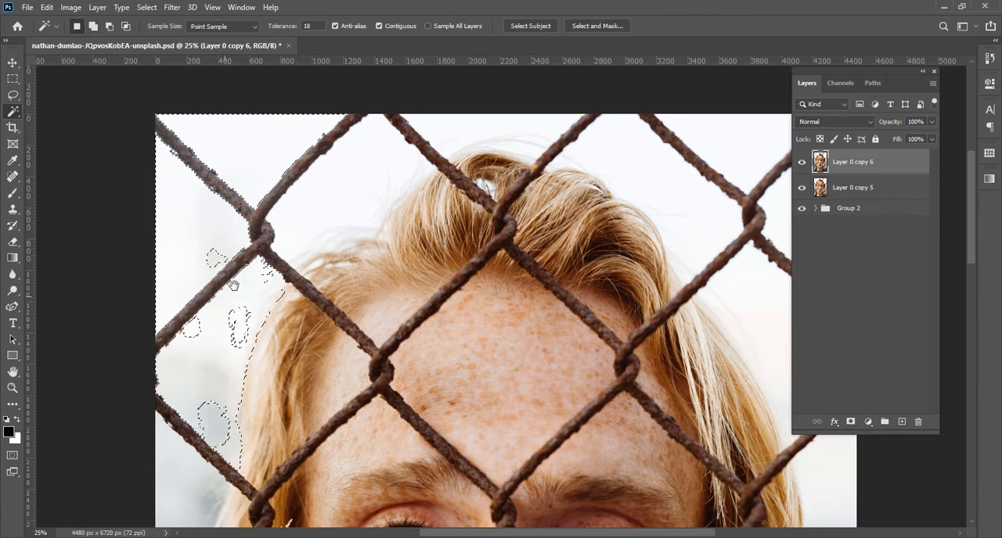
Return to the Quick Selection tool and undo the last addition to the background selection
drag(325, 208, 271, 302)
drag(271, 358, 144, 388)
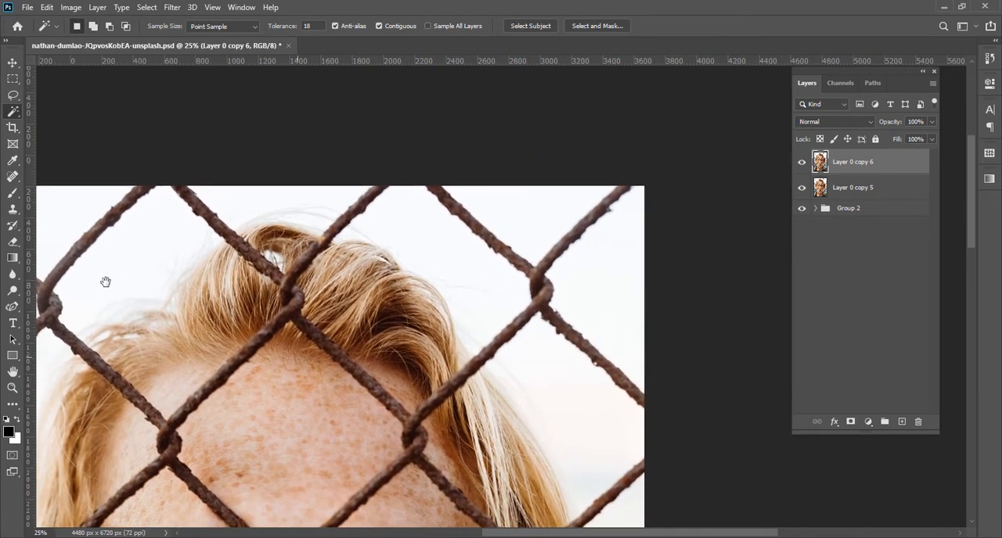
drag(124, 252, 282, 191)
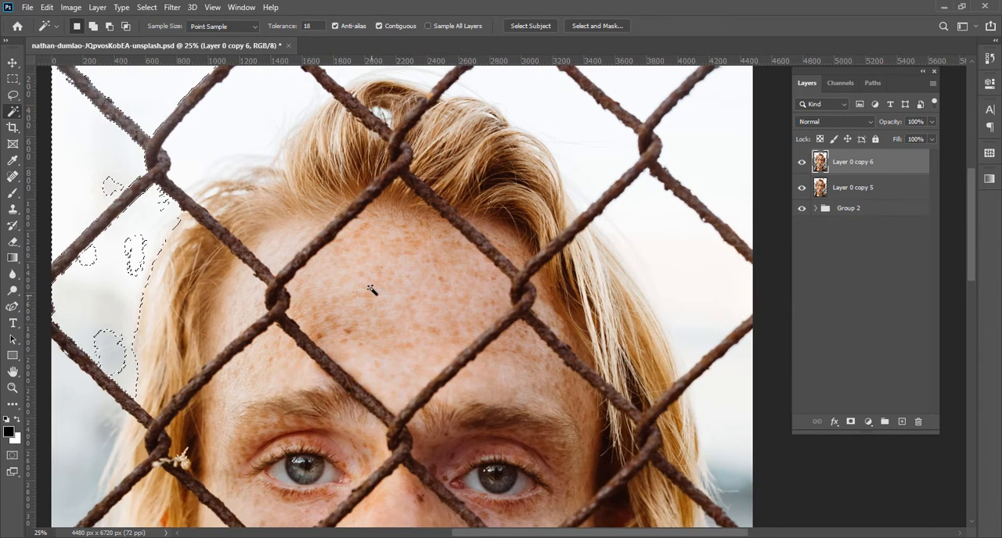
drag(366, 273, 313, 475)
drag(229, 338, 303, 333)
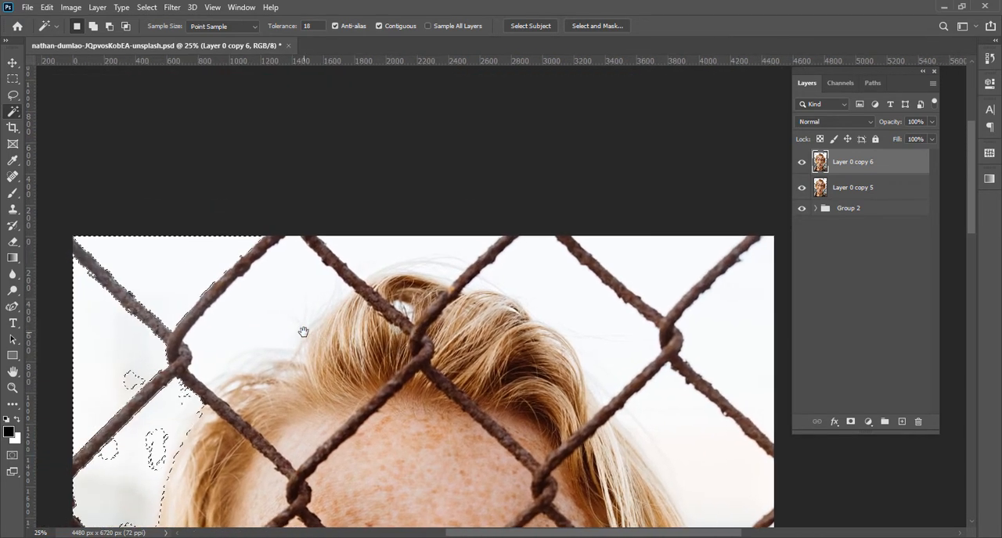
right_click(28, 114)
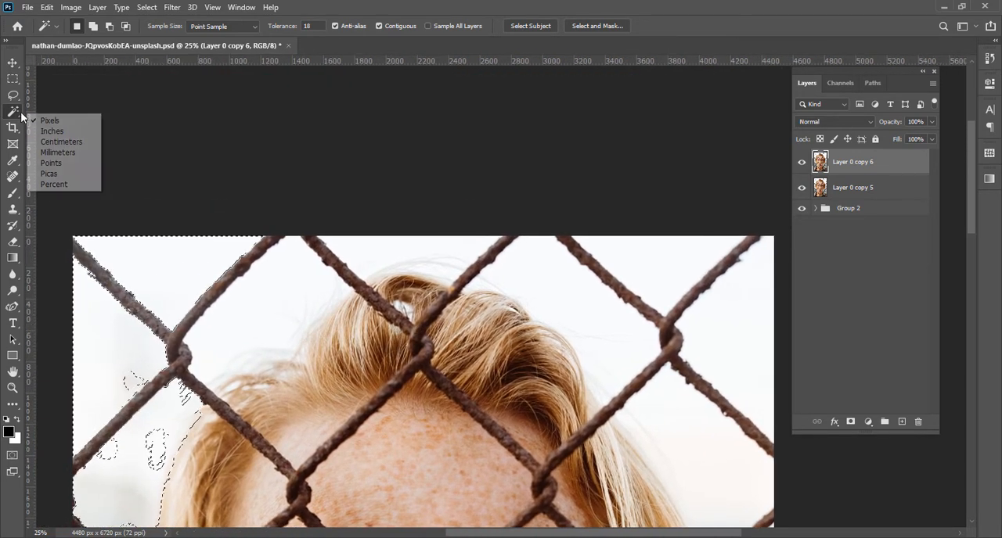
right_click(20, 116)
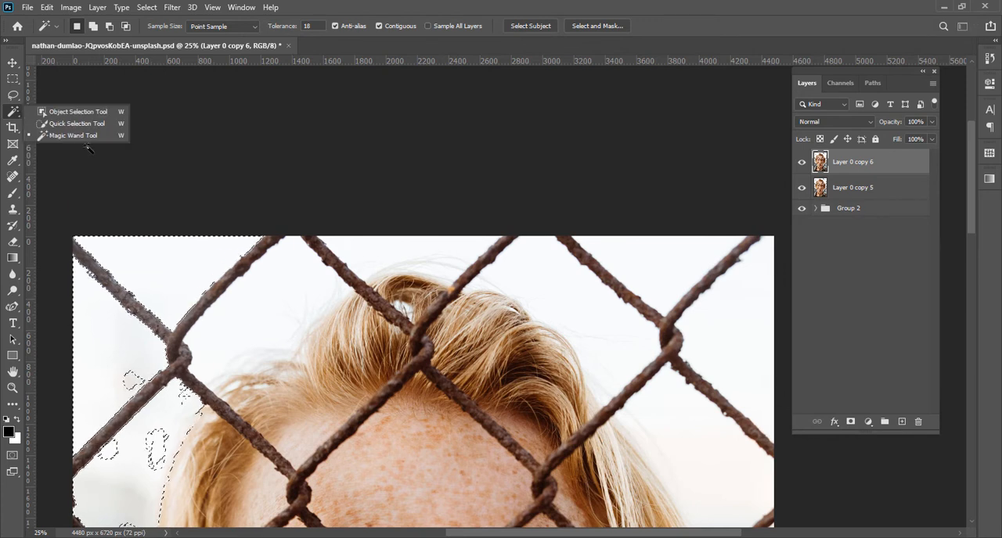
click(75, 123)
scroll(267, 295, down, 2)
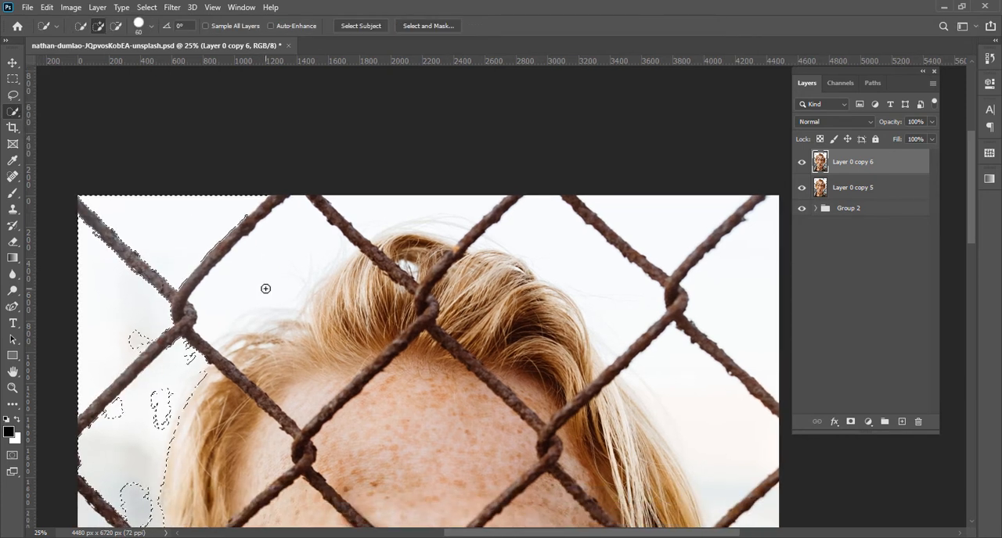
key(ctrl+z)
drag(363, 407, 340, 365)
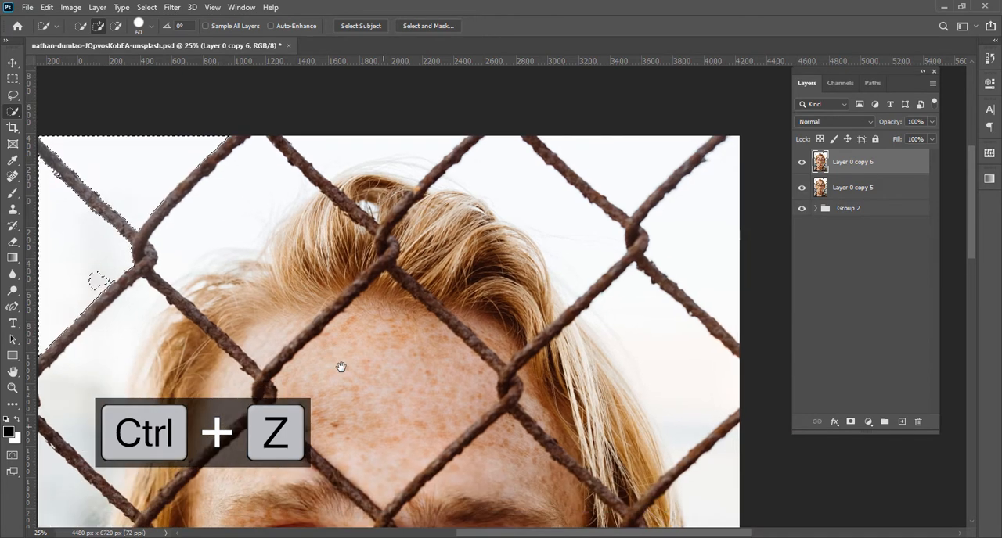
Load the saved channel "my selection" as a new selection
key(ctrl+minus)
key(ctrl+minus)
key(ctrl+minus)
key(ctrl+equal)
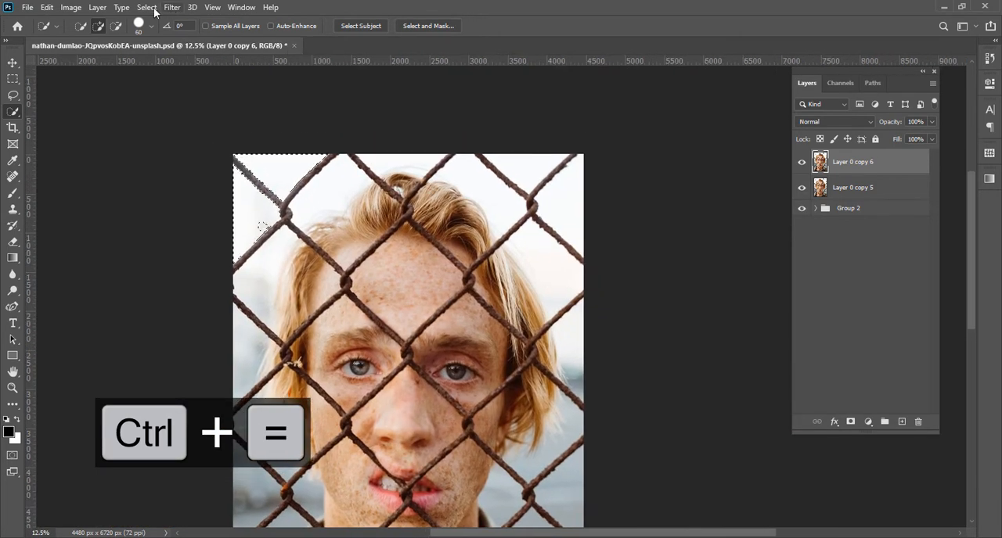
click(147, 7)
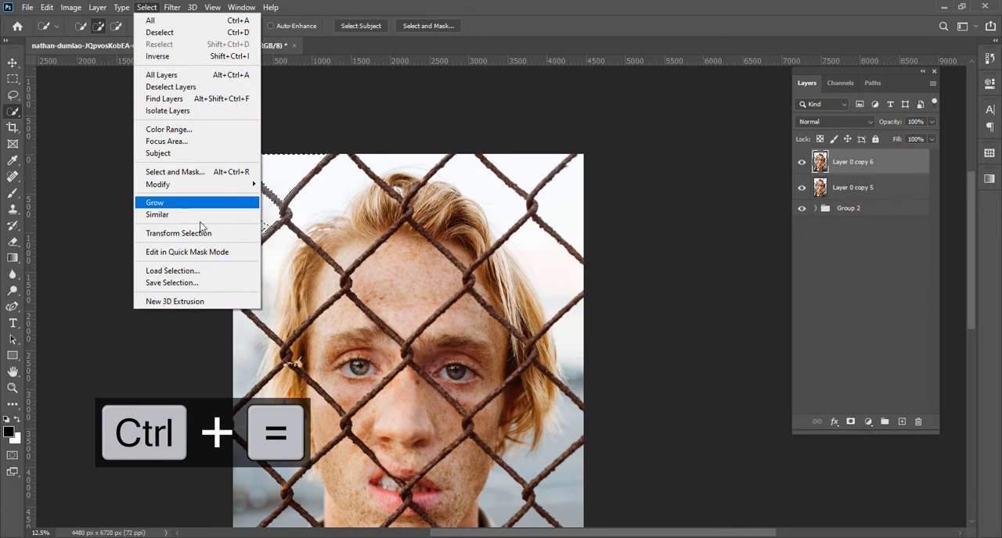
click(207, 274)
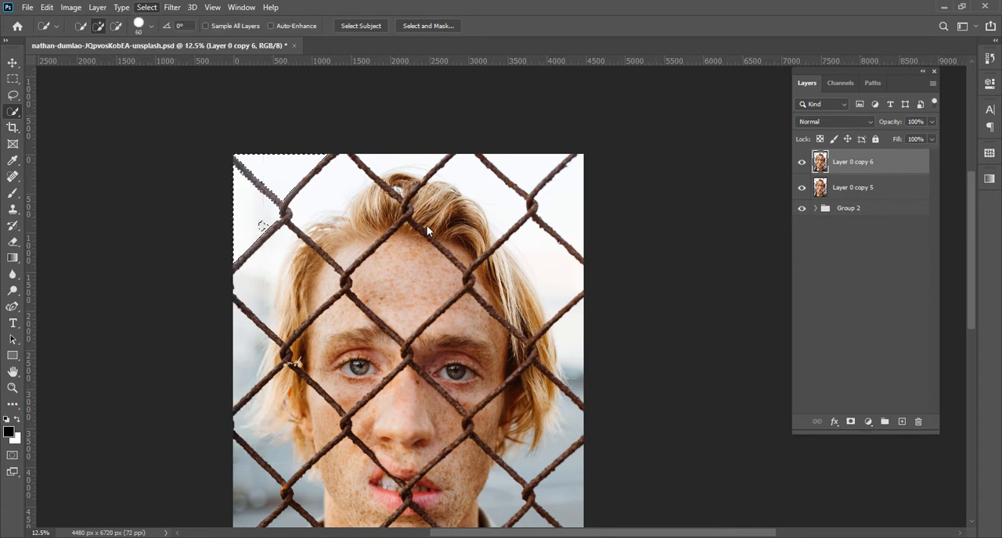
click(476, 162)
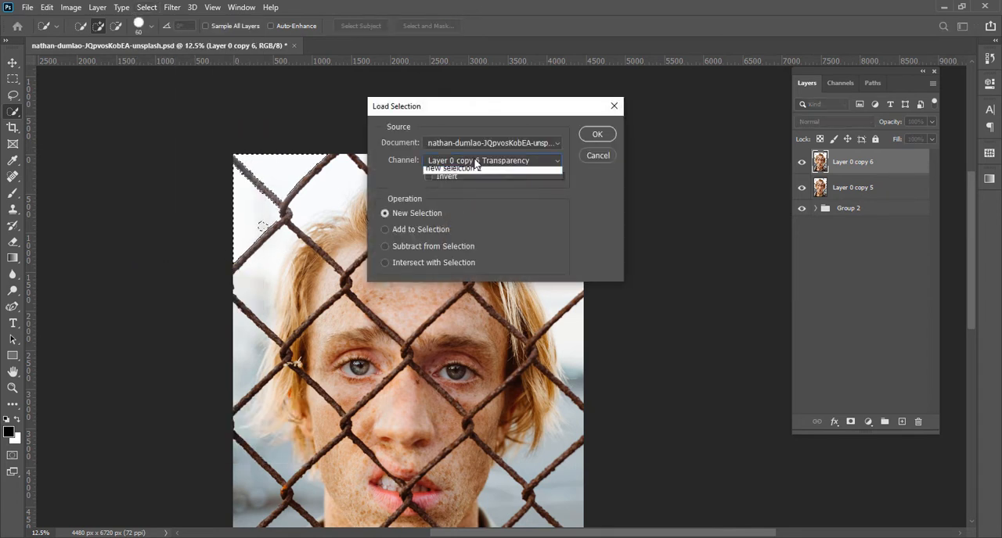
click(469, 193)
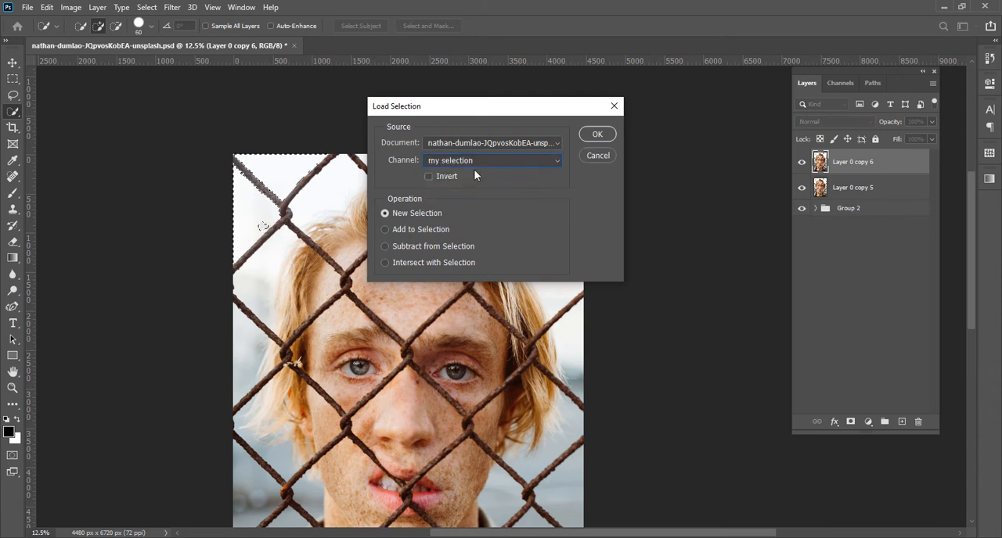
click(610, 136)
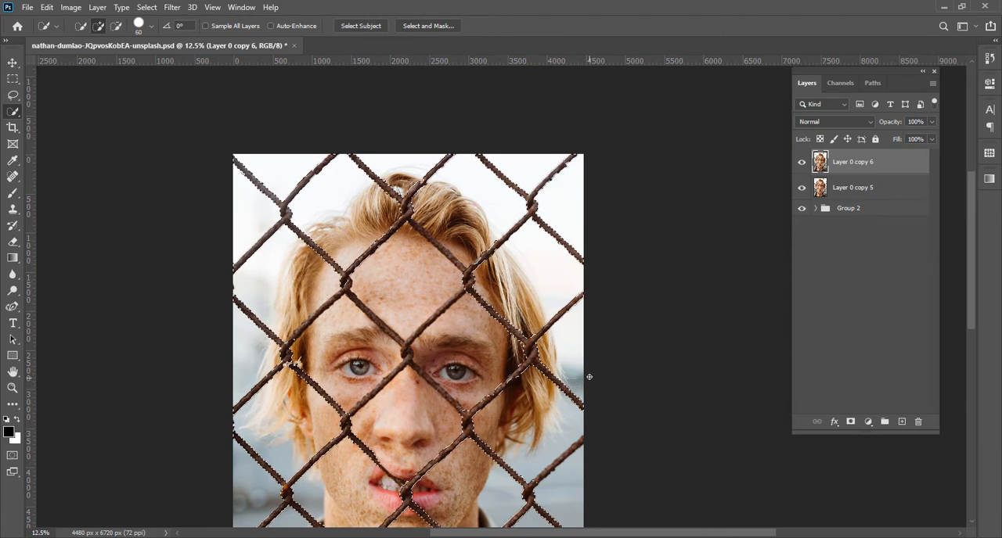
Examine the loaded selection along the fence wires over the face and around the photo
key(ctrl+minus)
key(ctrl+equal)
key(ctrl+equal)
key(ctrl+equal)
key(ctrl+equal)
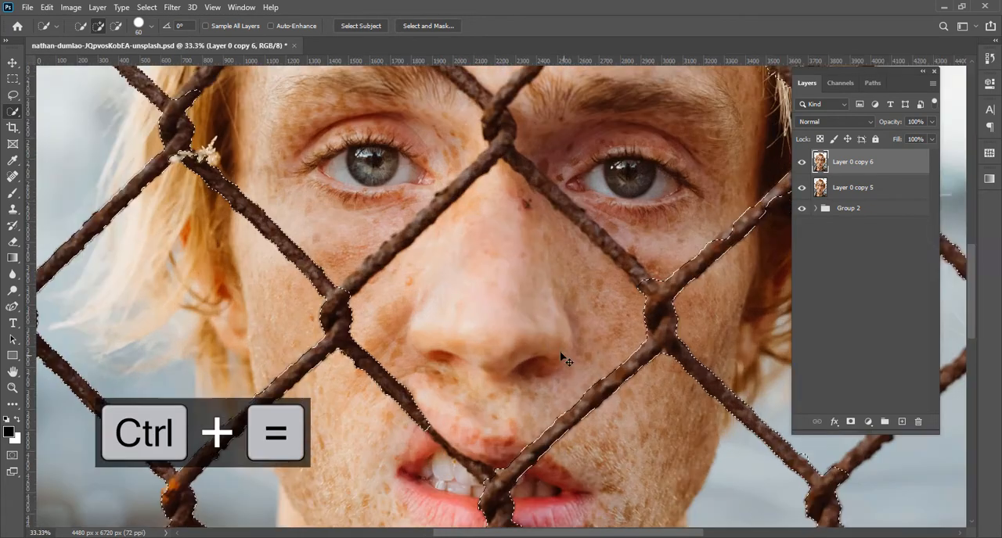
drag(507, 331, 431, 443)
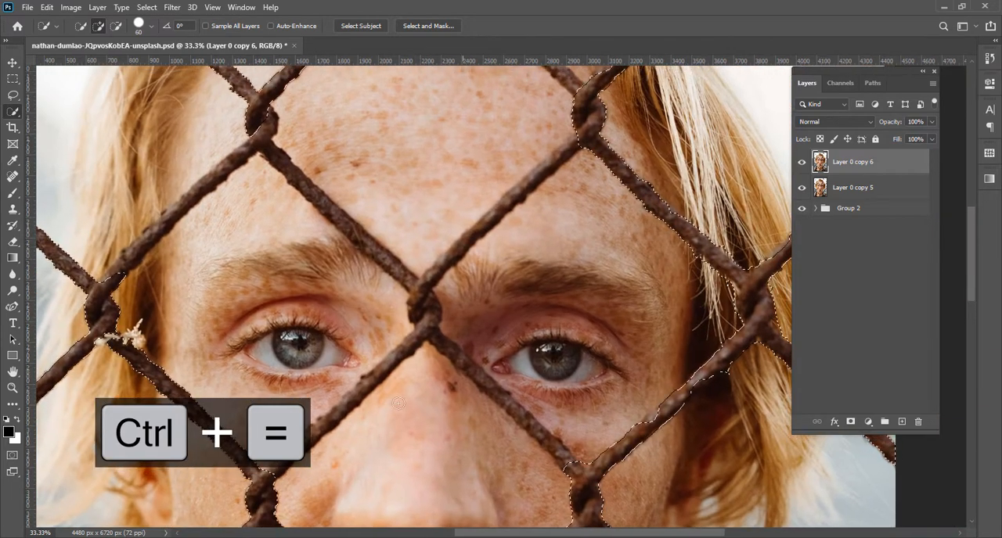
drag(487, 308, 477, 342)
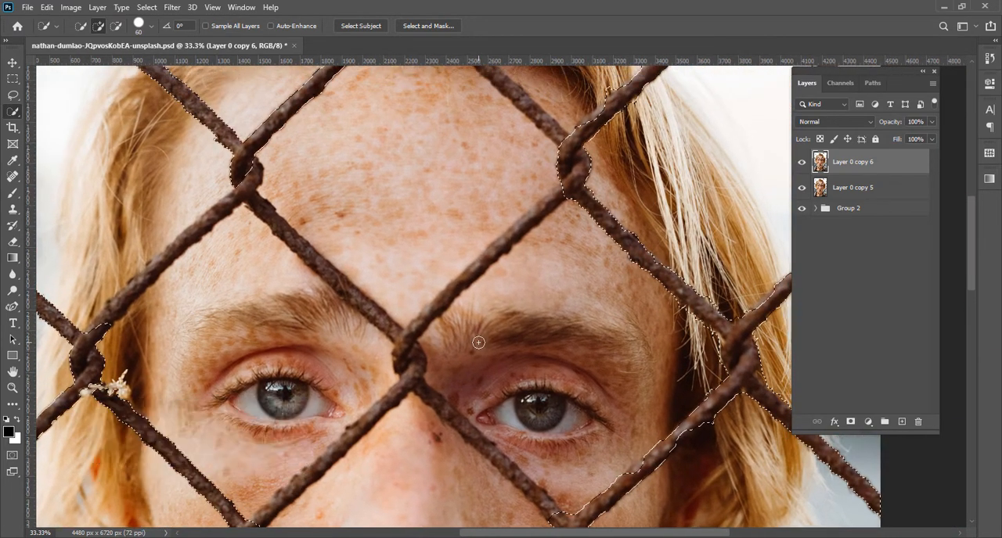
key(ctrl+0)
key(ctrl+equal)
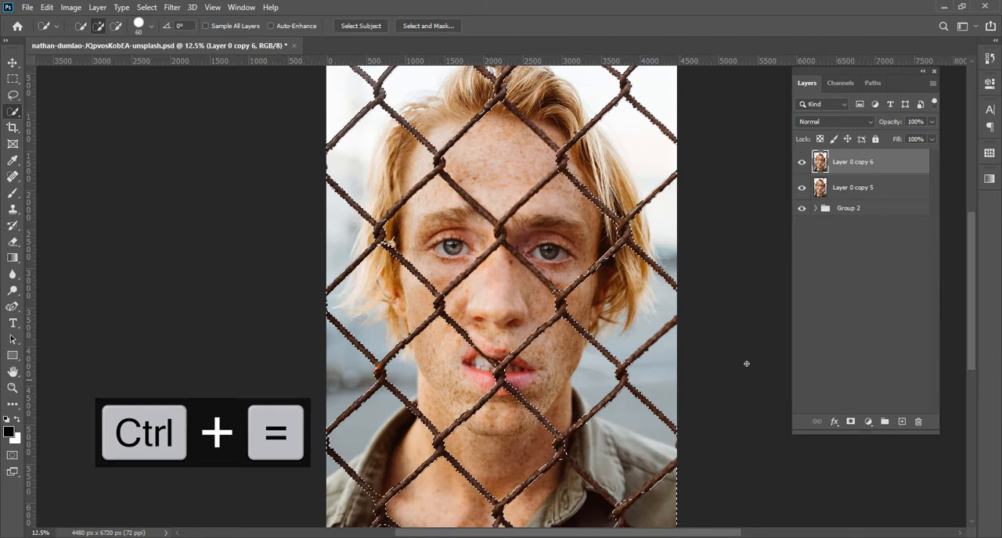
Add a layer mask to Layer 0 copy 6 from the selection and view the mask on its own
click(851, 422)
drag(593, 242, 482, 360)
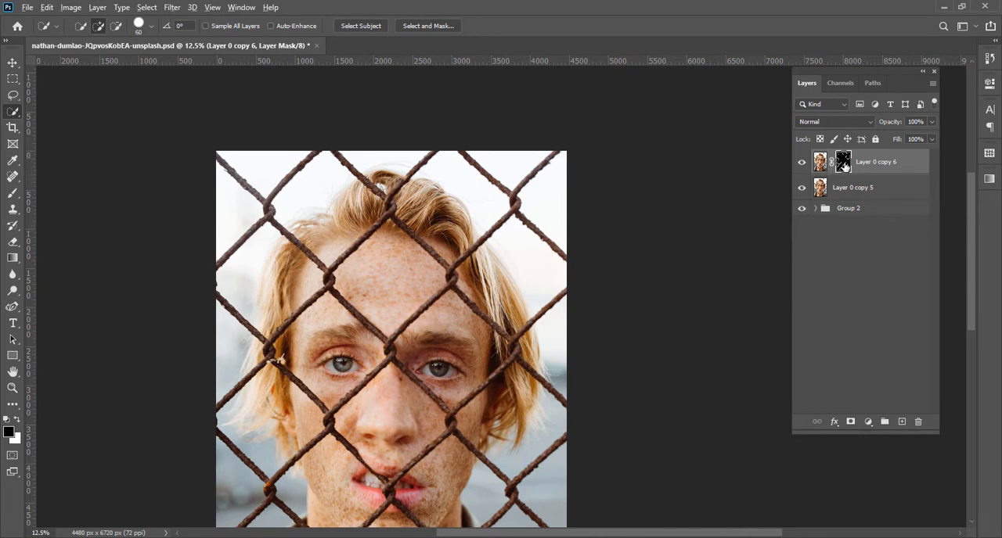
alt+click(842, 162)
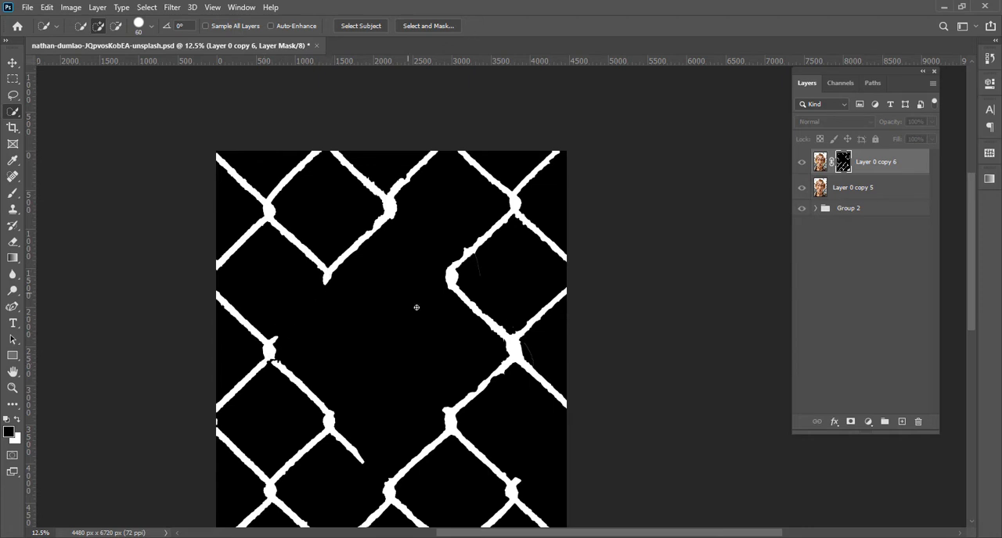
click(819, 163)
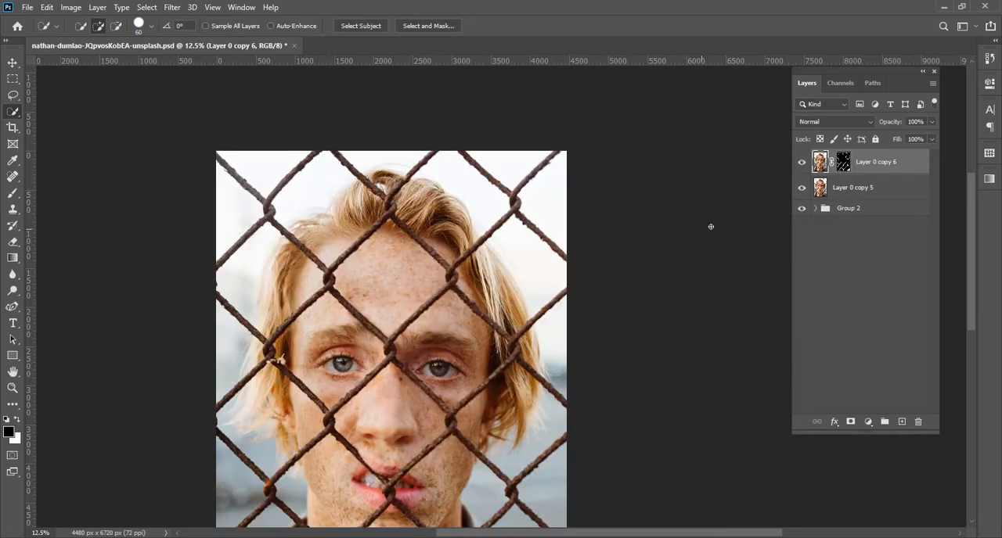
Lower the opacity of Layer 0 copy 5 to 55%
click(827, 186)
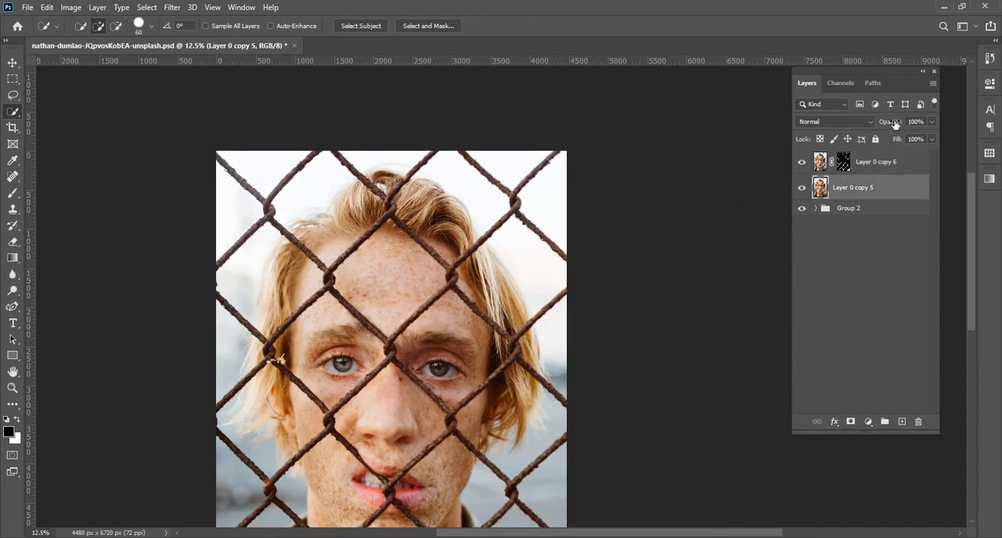
drag(895, 124, 891, 126)
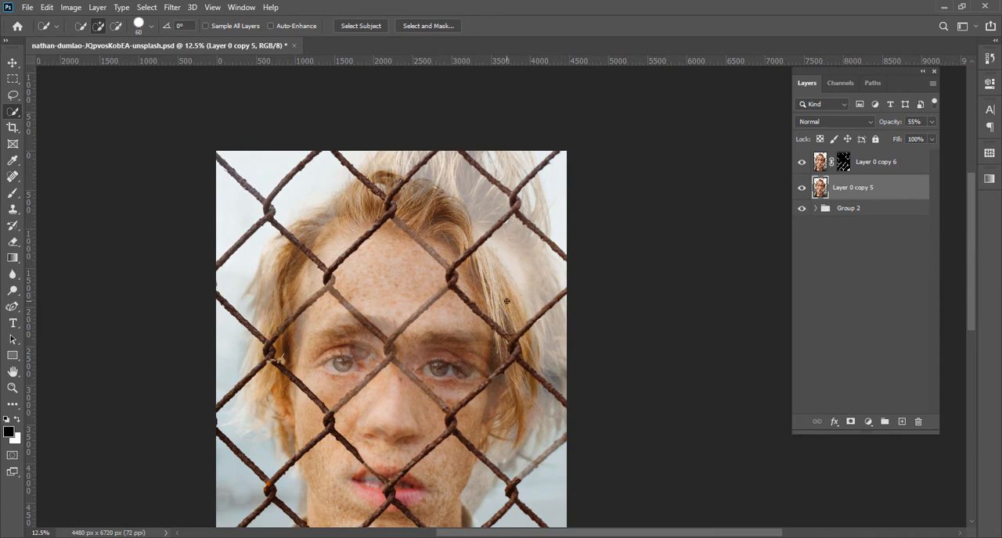
Target the layer mask of Layer 0 copy 6 and switch to the Brush tool with white as the foreground color
click(843, 162)
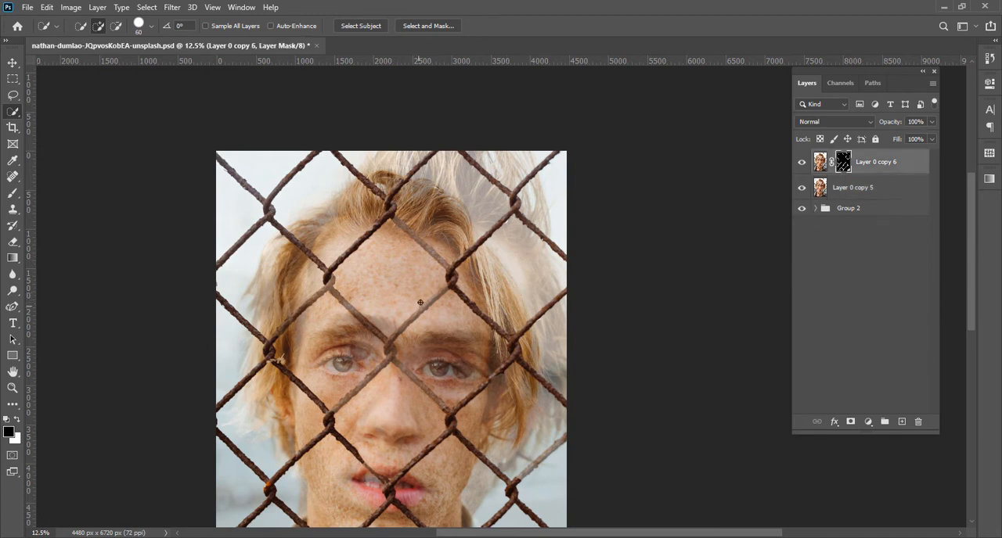
key(b)
key(ctrl+plus)
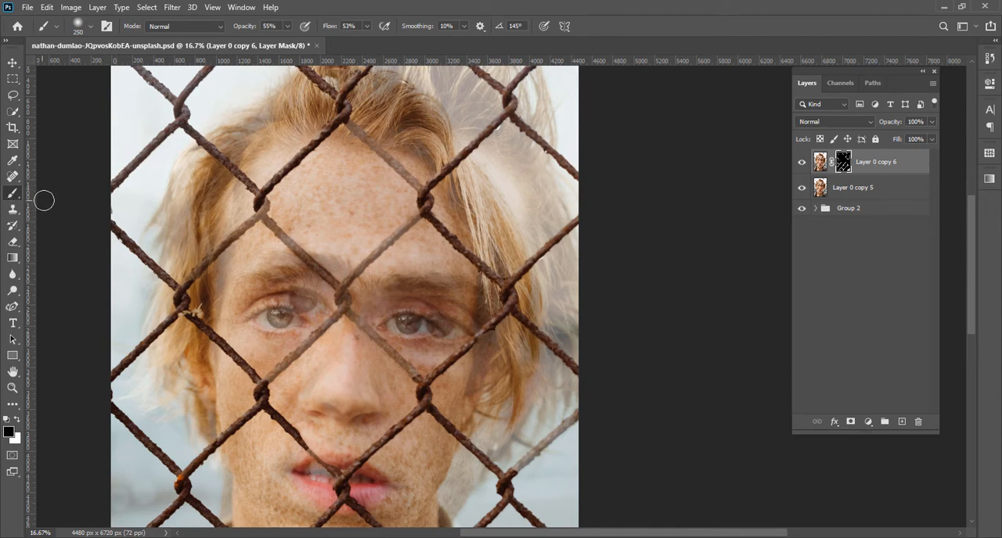
key(x)
key(x)
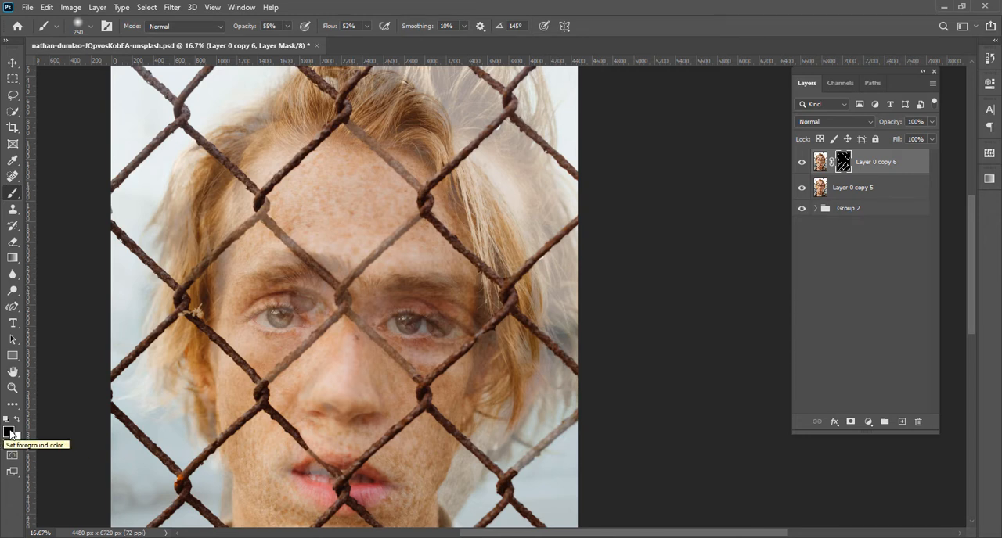
key(x)
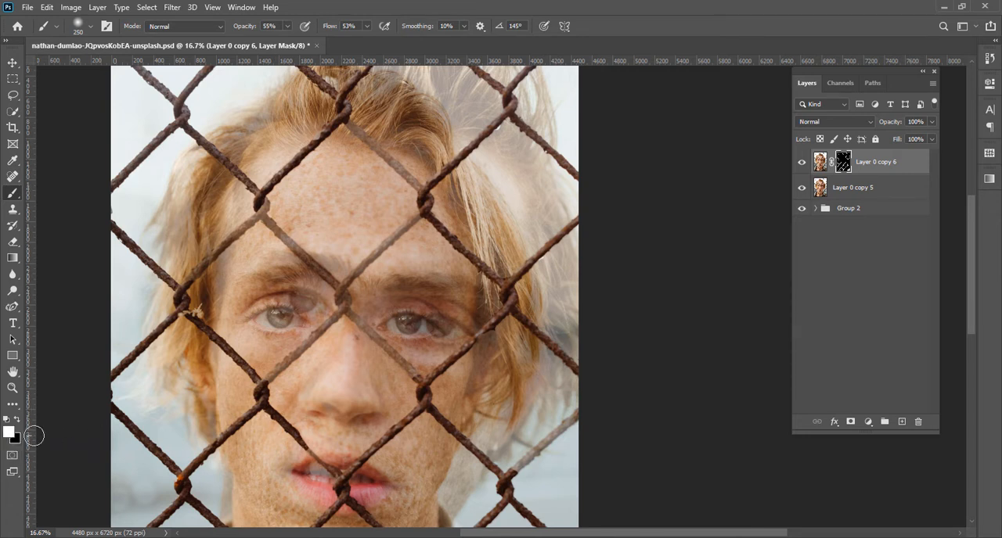
key(ctrl+equal)
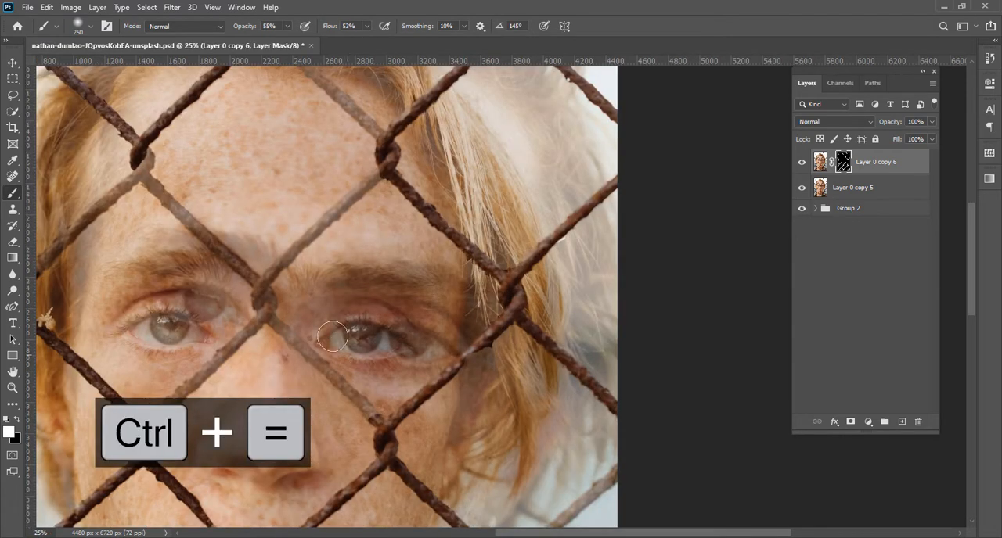
Shrink the brush, set its opacity and flow to 100%, and raise its hardness
key(bracketleft)
key(bracketleft)
key(bracketleft)
mouse_move(244, 30)
mouse_down()
mouse_move(338, 41)
mouse_move(397, 29)
mouse_up()
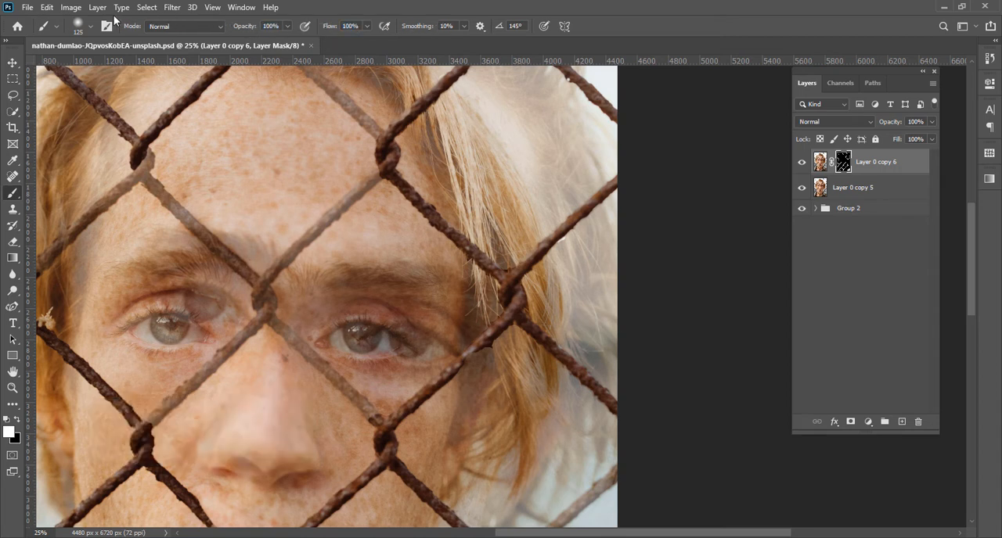
right_click(104, 74)
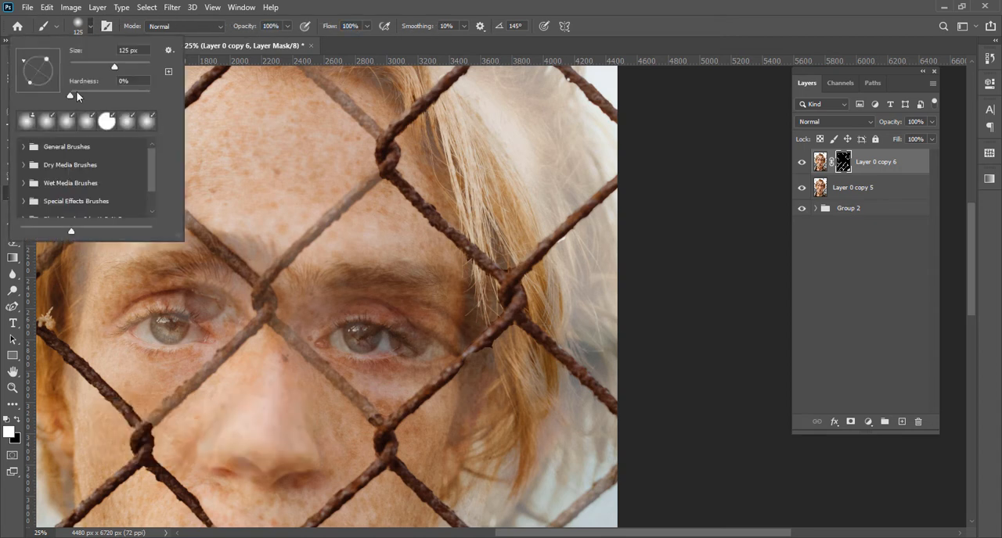
drag(76, 92, 134, 94)
click(95, 26)
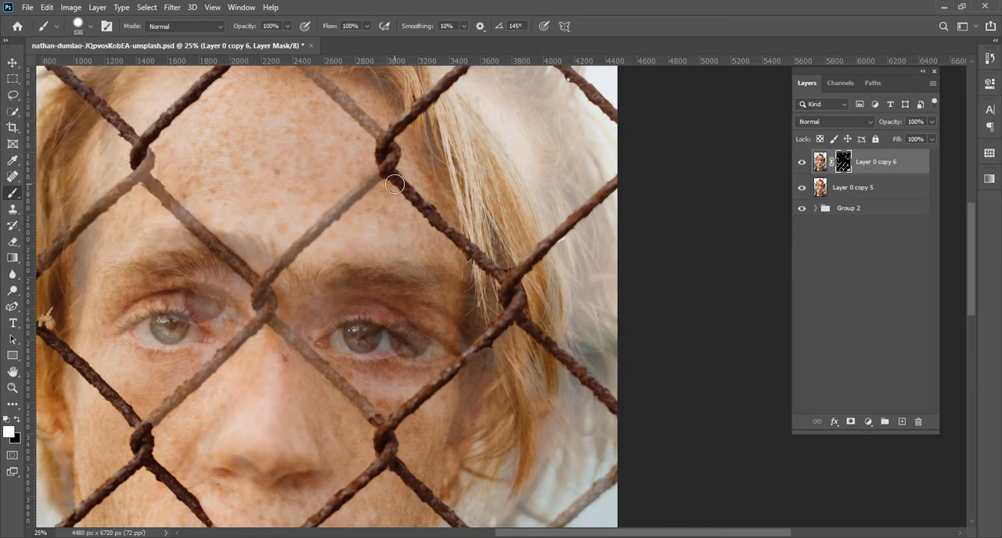
Paint white on the mask with an 80 px brush over the faded wires crossing the forehead and the nose bridge
key(bracketleft)
key(bracketleft)
key(bracketleft)
shift+click(263, 284)
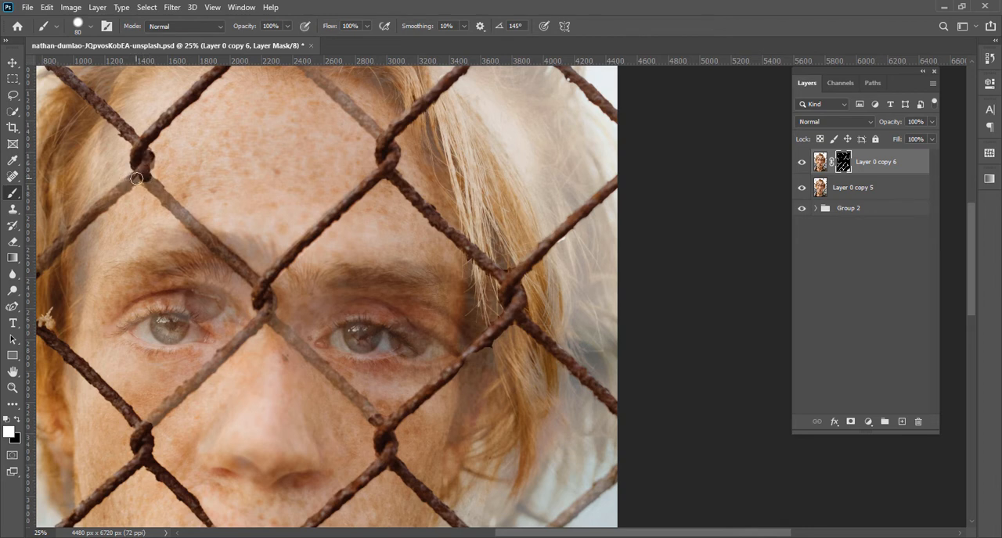
shift+click(257, 284)
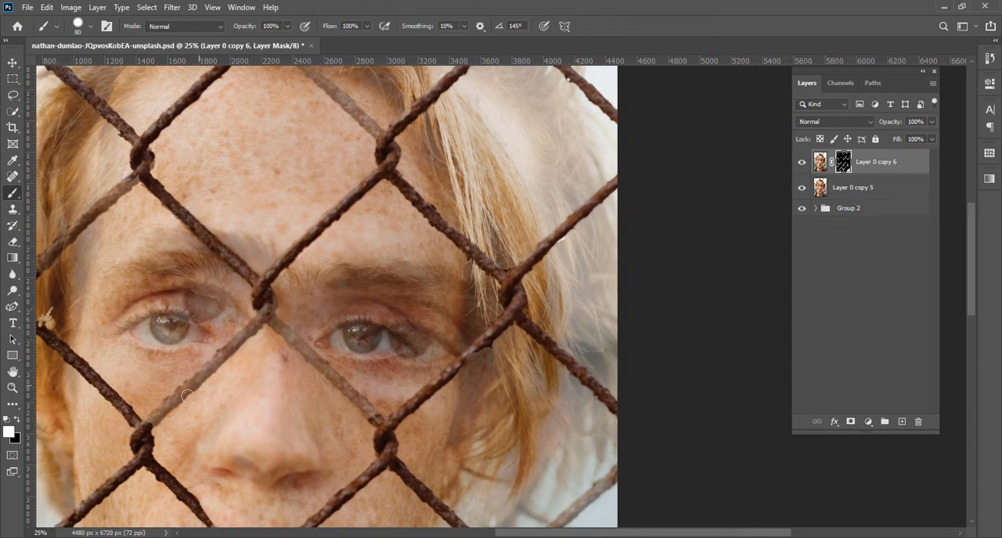
shift+click(148, 425)
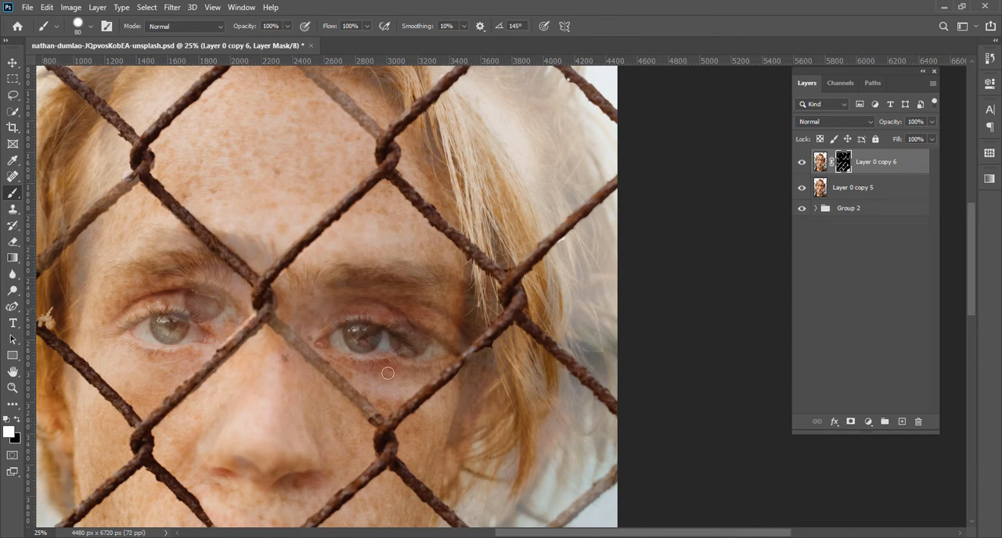
Delete the layer mask of Layer 0 copy 6 and set the opacity of Layer 0 copy 5 to 100%
drag(391, 299, 389, 384)
key(ctrl+minus)
key(ctrl+minus)
key(ctrl+minus)
key(ctrl+minus)
key(ctrl+minus)
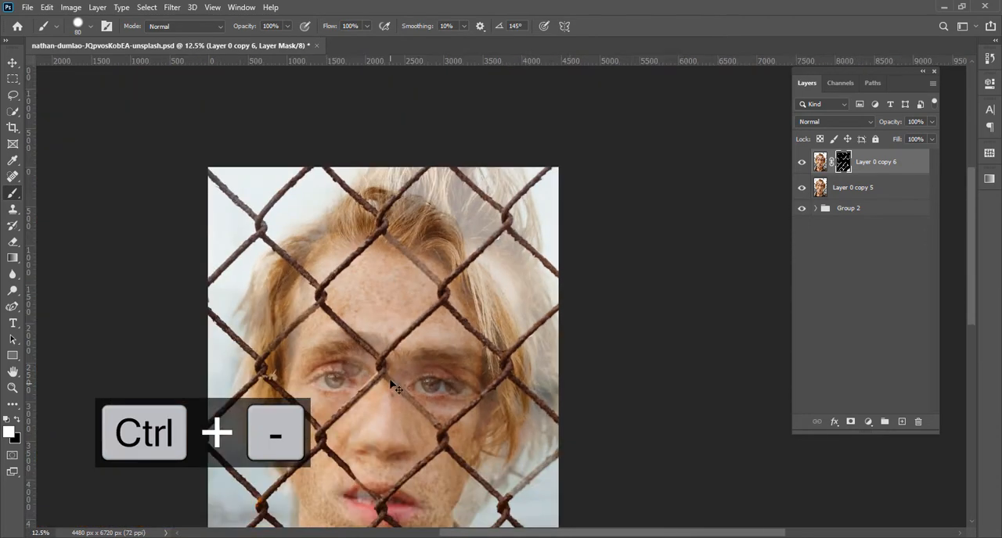
key(ctrl+equal)
key(ctrl+equal)
key(ctrl+equal)
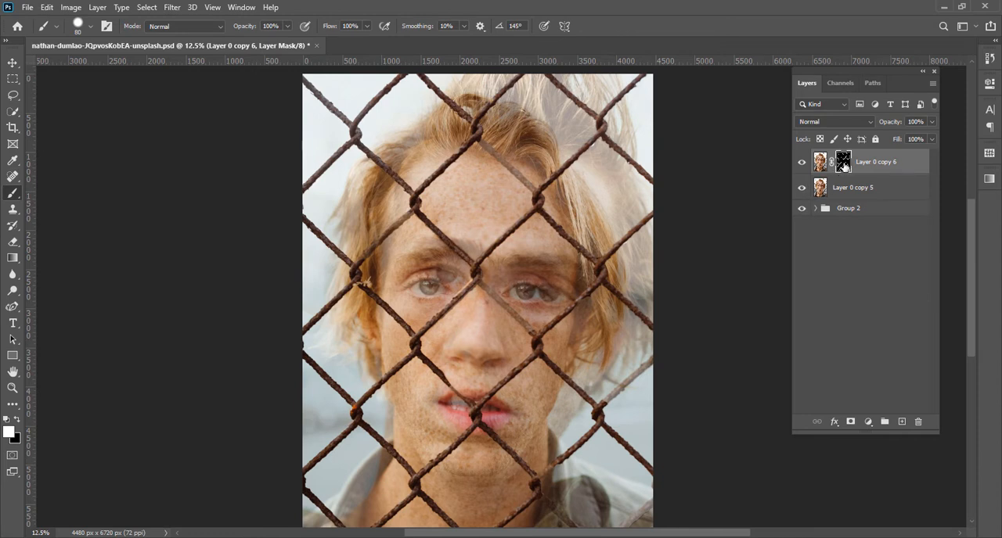
right_click(843, 164)
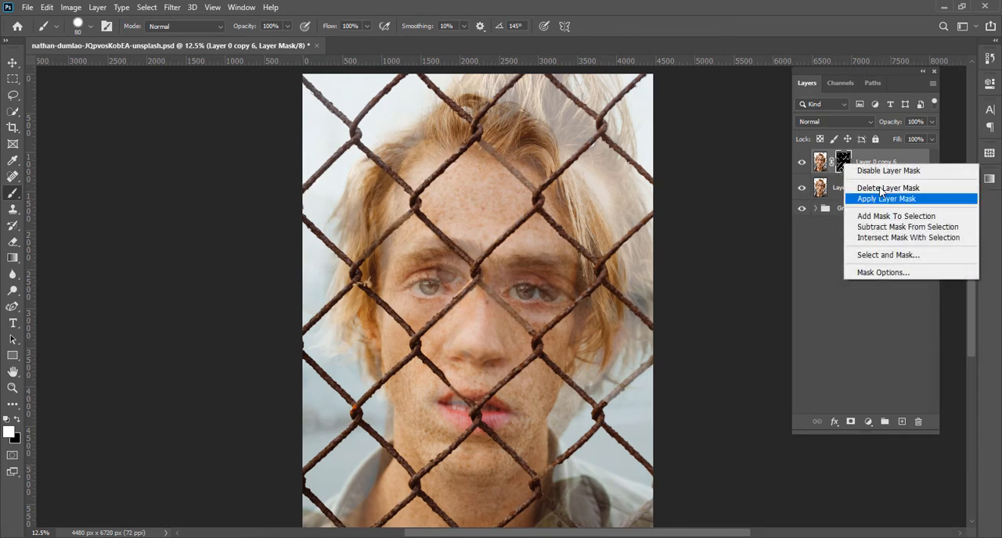
click(845, 186)
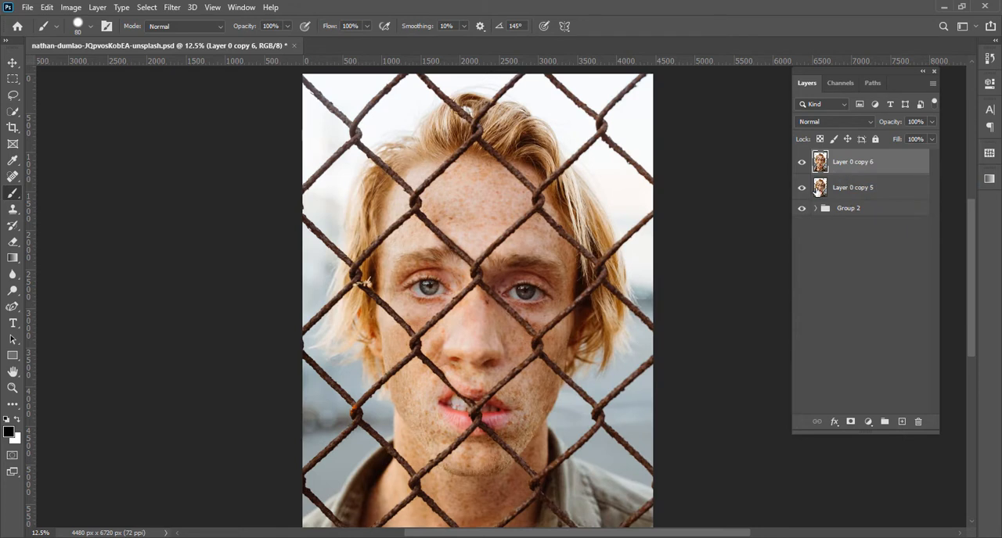
click(817, 191)
drag(886, 123, 998, 137)
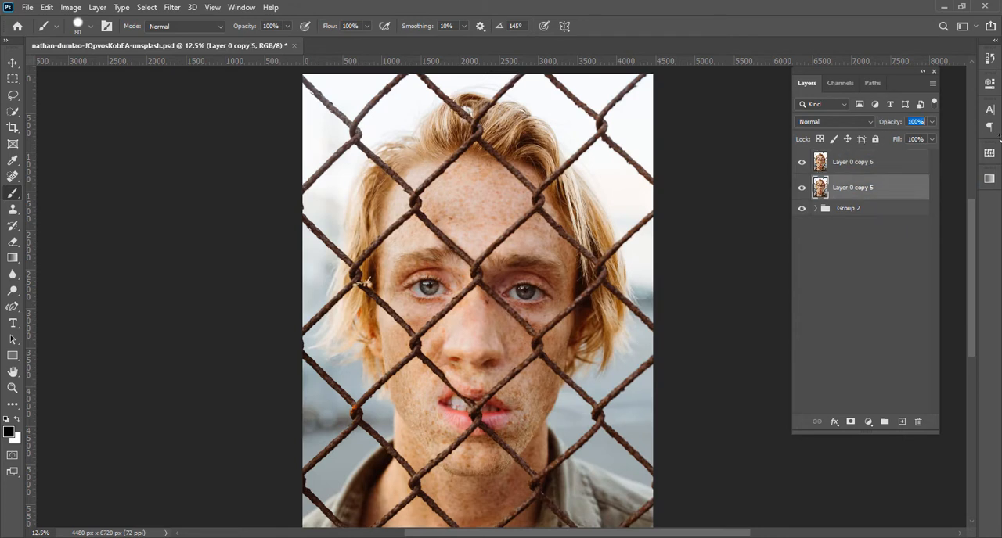
With Layer 0 copy 6 active, load the saved channel "new selelction 2" as a new selection
click(824, 165)
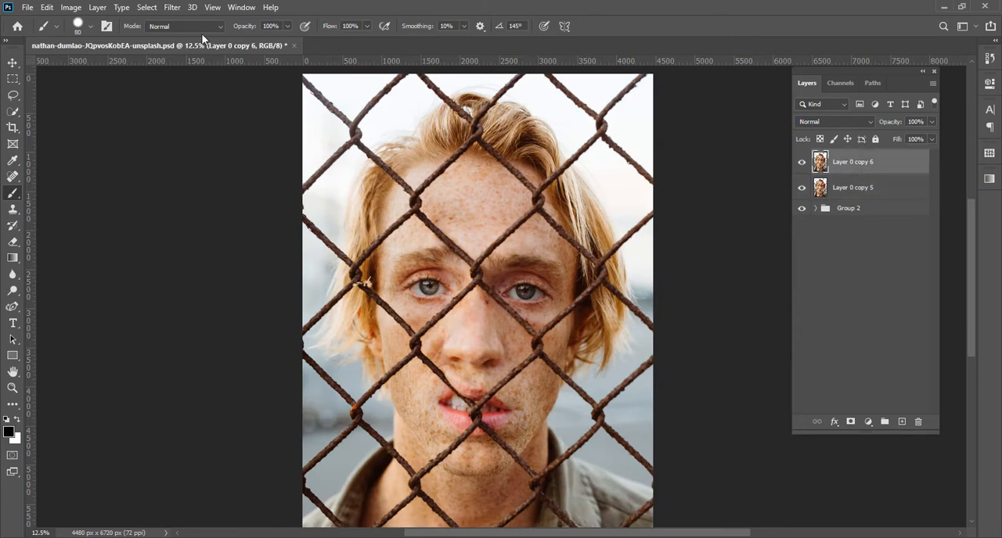
click(148, 8)
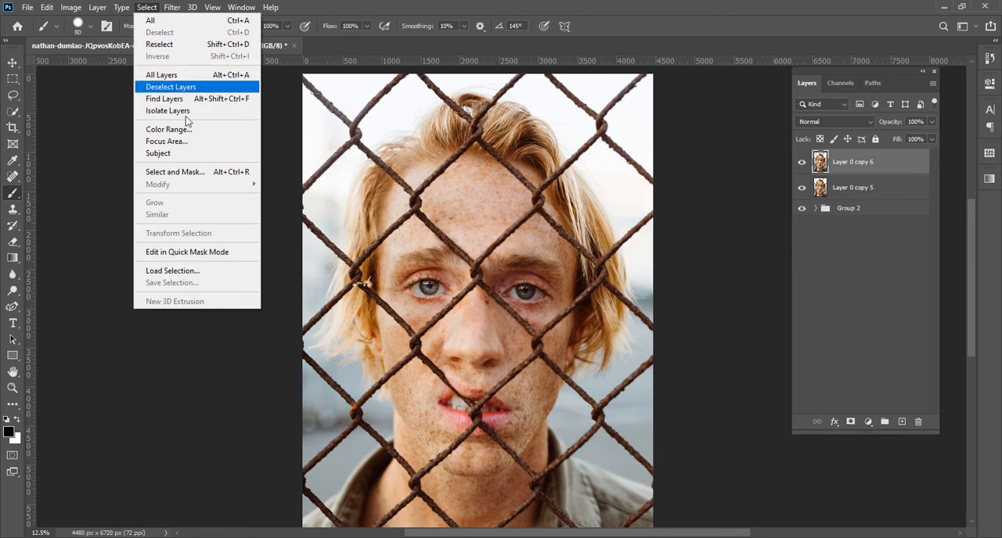
click(188, 270)
click(454, 160)
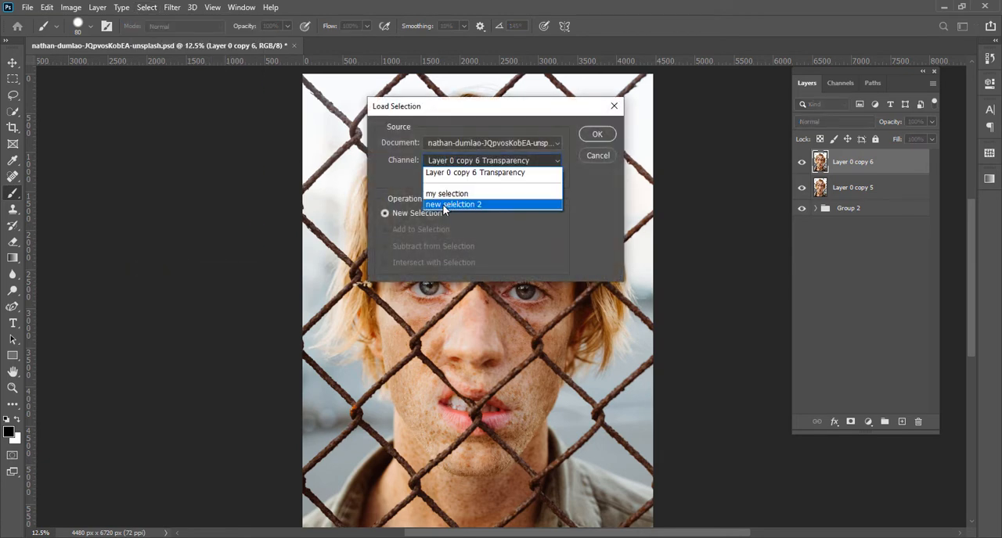
click(443, 205)
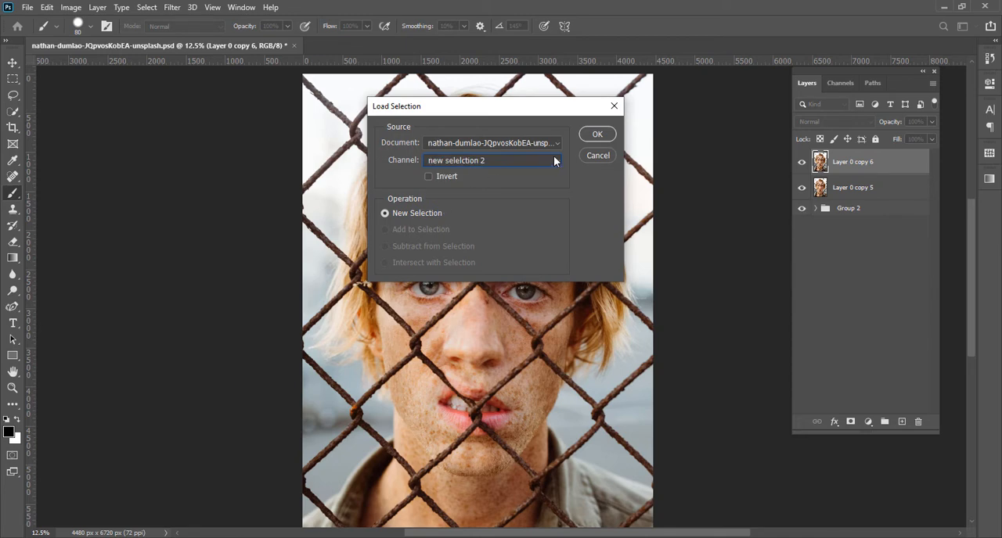
click(597, 134)
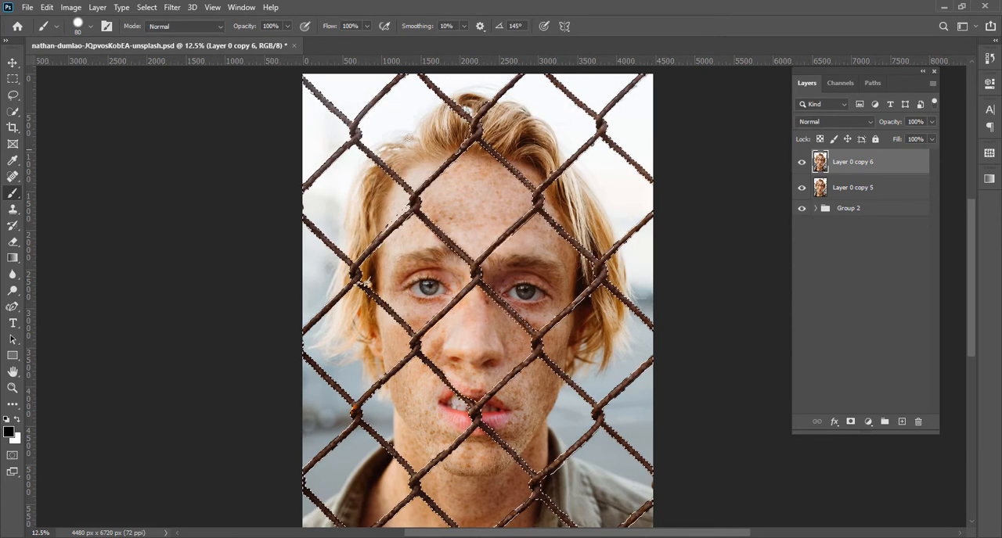
Add a layer mask to Layer 0 copy 6 from the selection, view the mask on its own, and return to the layer image
click(851, 423)
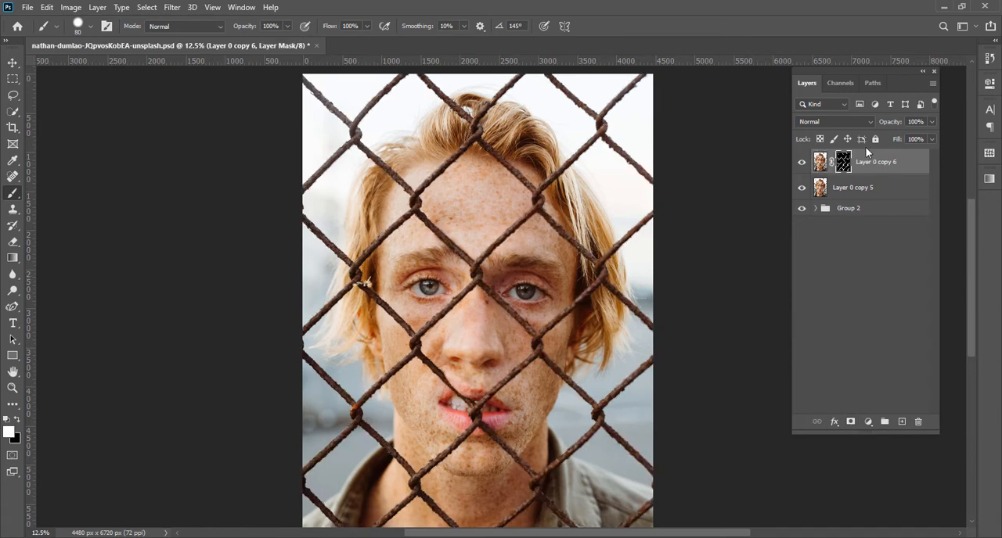
alt+click(844, 162)
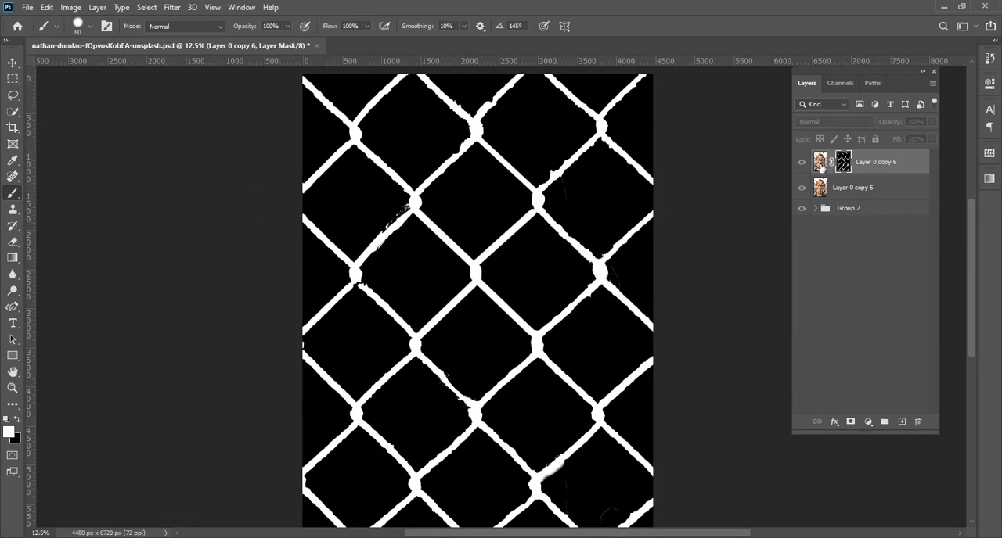
click(820, 162)
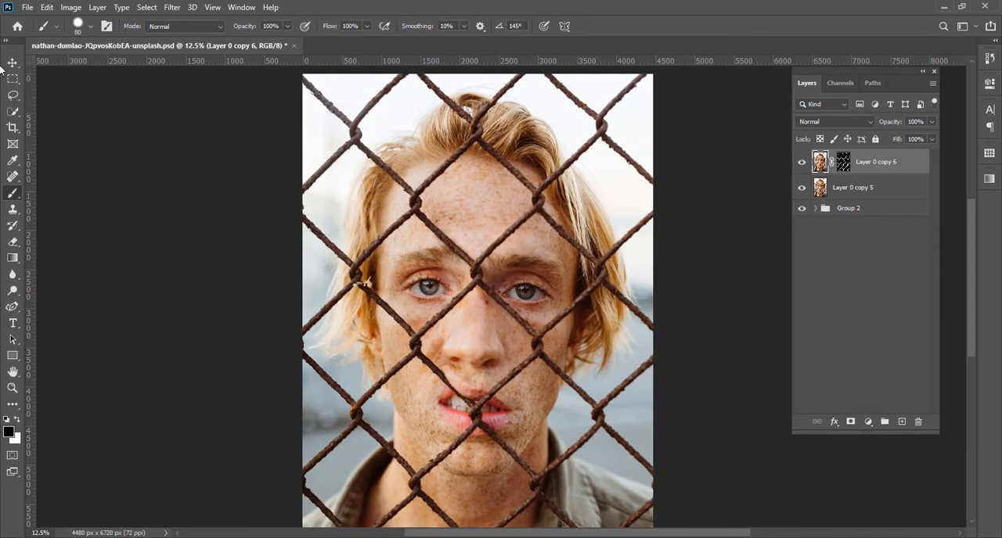
Load the mask of Layer 0 copy 6 as a selection and expand it by 14 pixels
ctrl+click(843, 163)
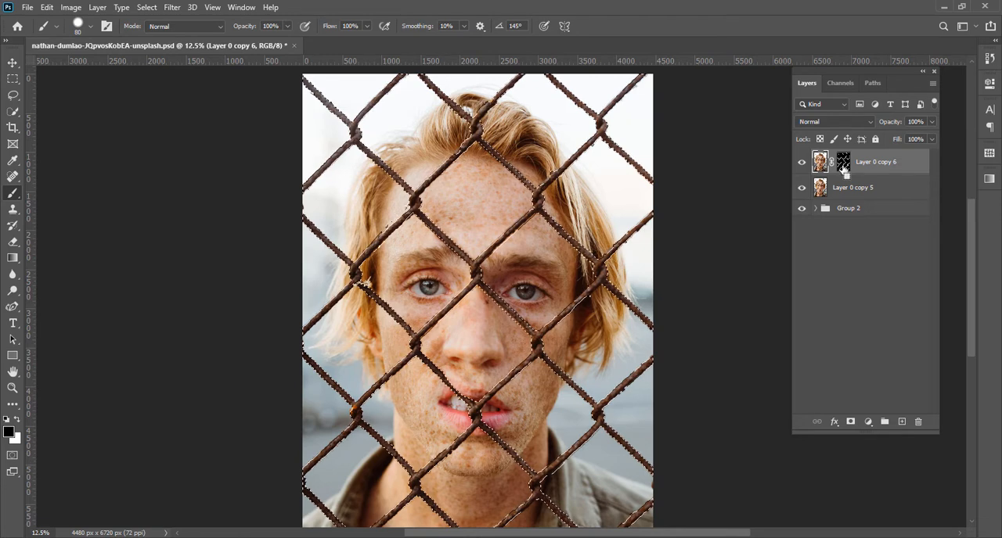
click(146, 8)
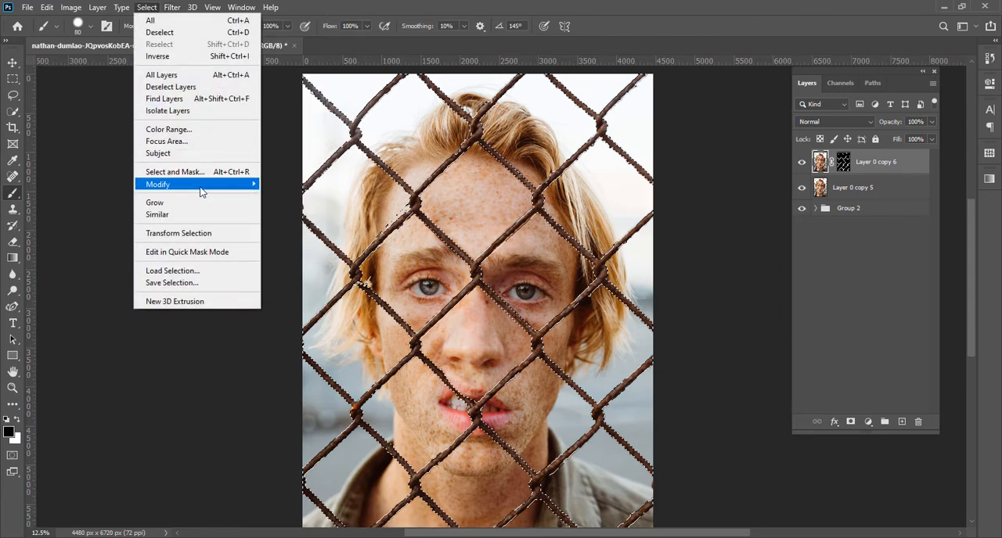
mouse_move(209, 188)
click(270, 211)
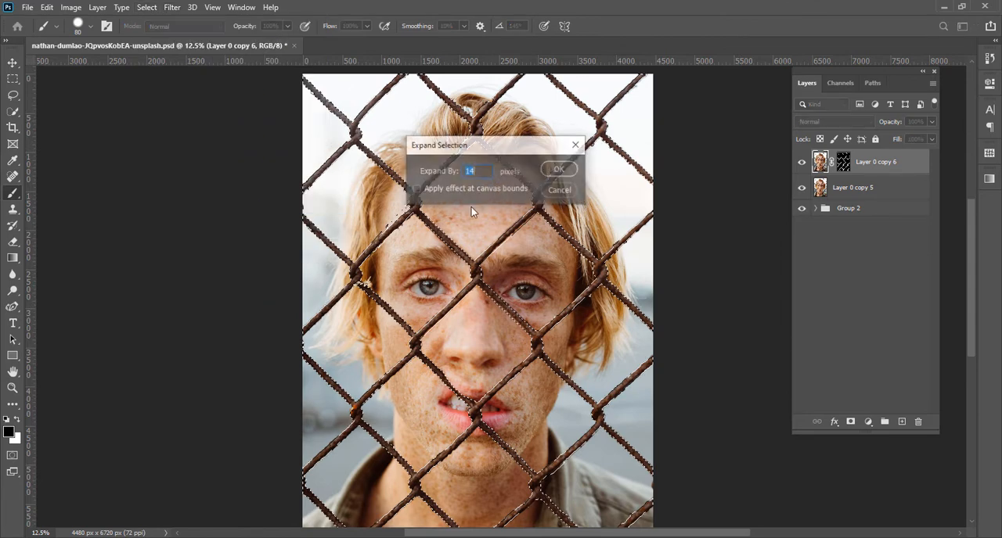
text(14)
drag(485, 173, 466, 174)
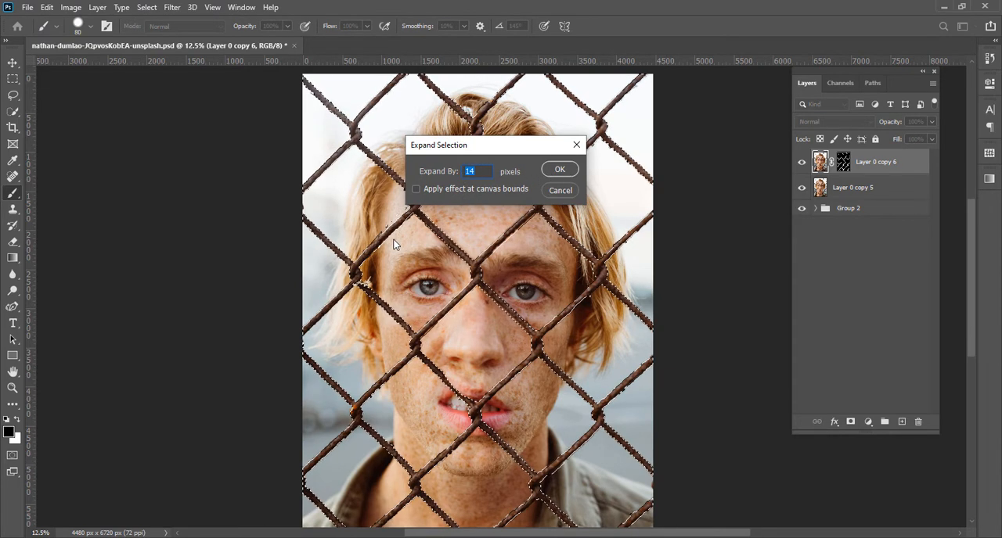
click(555, 171)
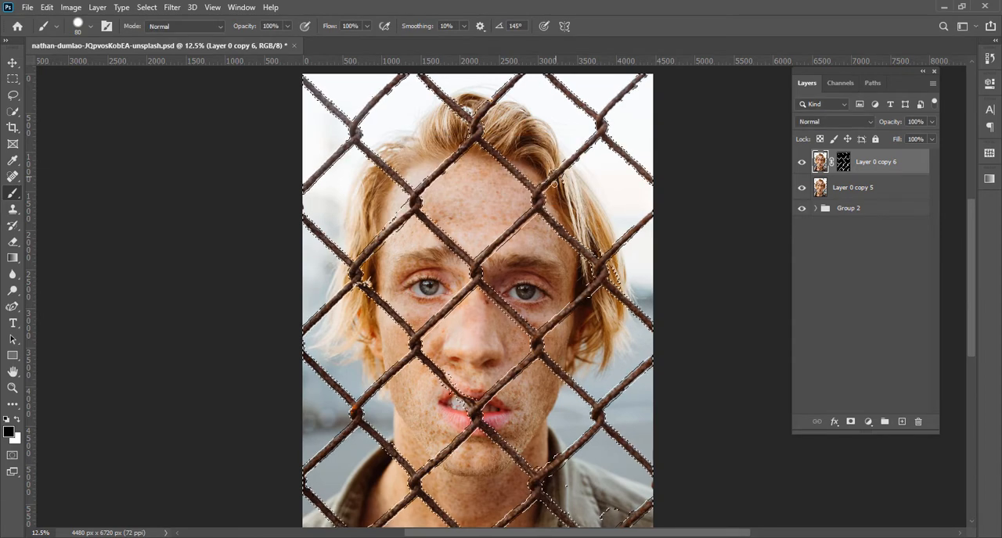
Try a Content-Aware fill of the expanded fence selection on Layer 0 copy 6, with Color Adaptation, Normal mode and 100% opacity
key(ctrl+equal)
key(ctrl+equal)
key(ctrl+equal)
key(ctrl+equal)
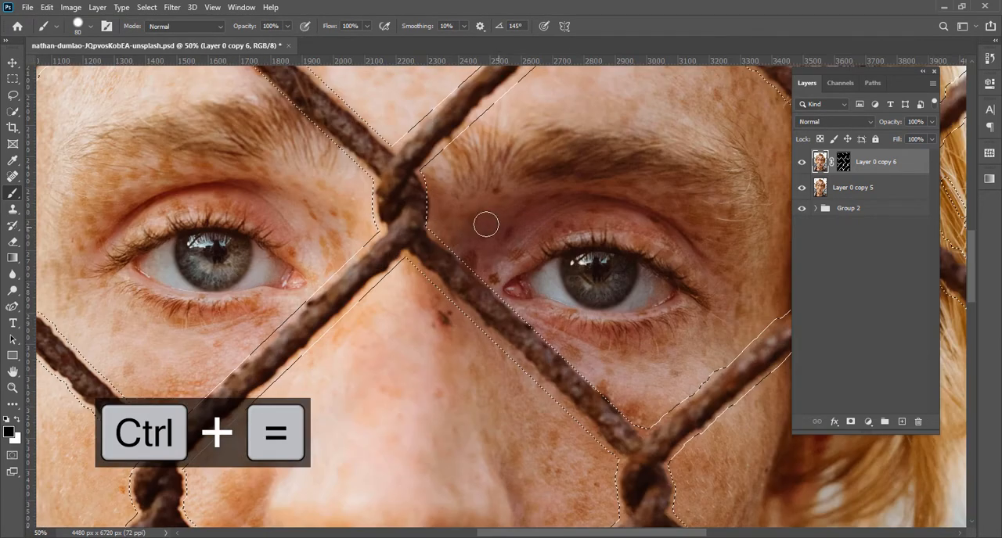
drag(452, 179, 465, 282)
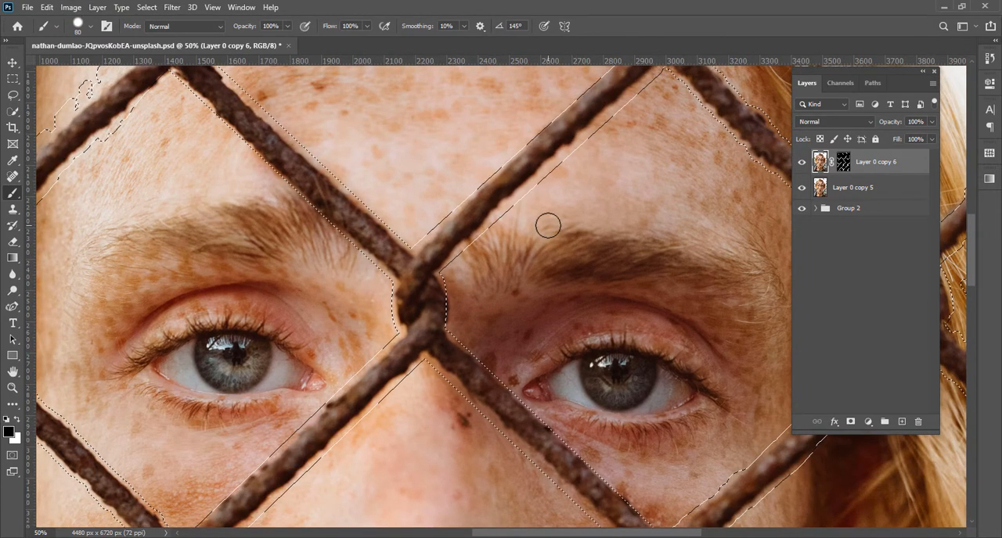
key(shift+F5)
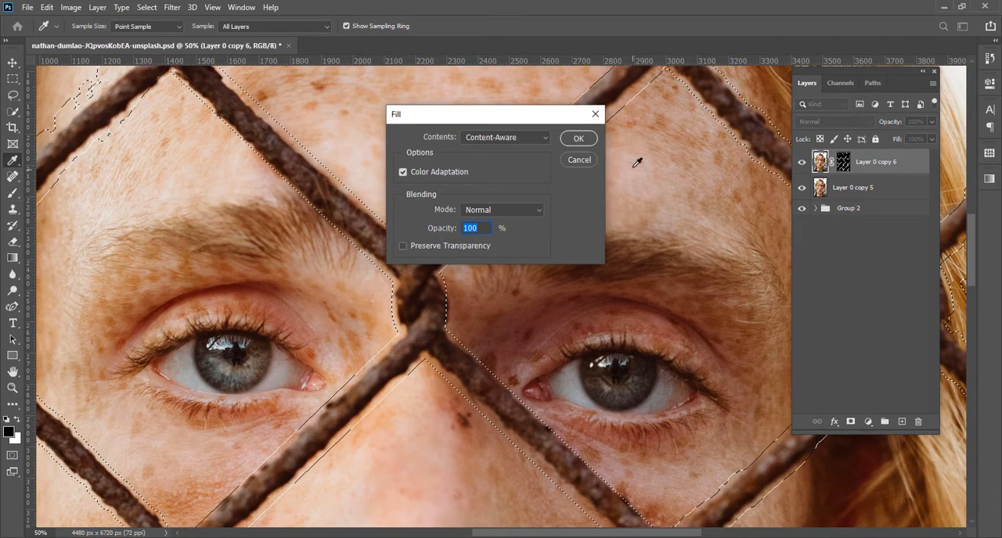
click(500, 137)
click(493, 138)
click(494, 138)
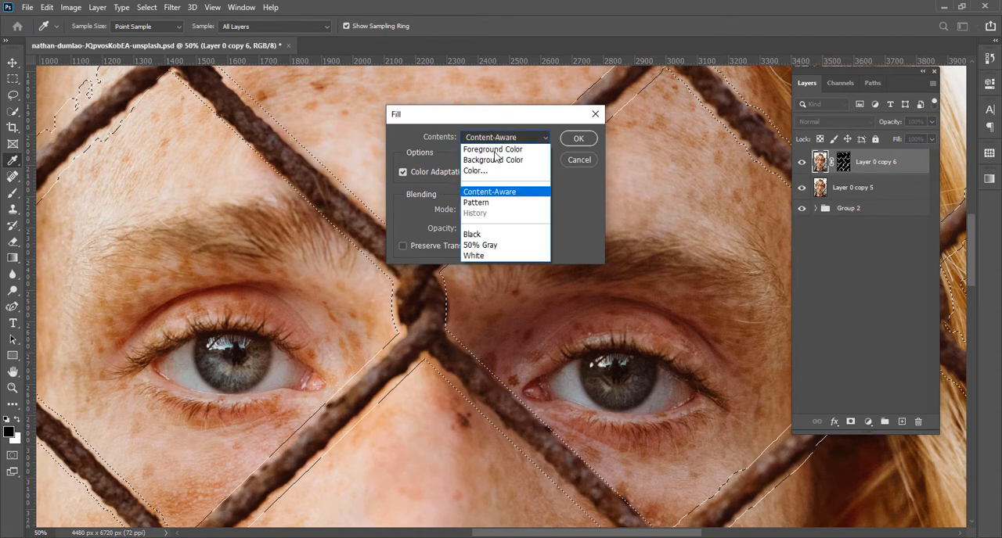
click(590, 144)
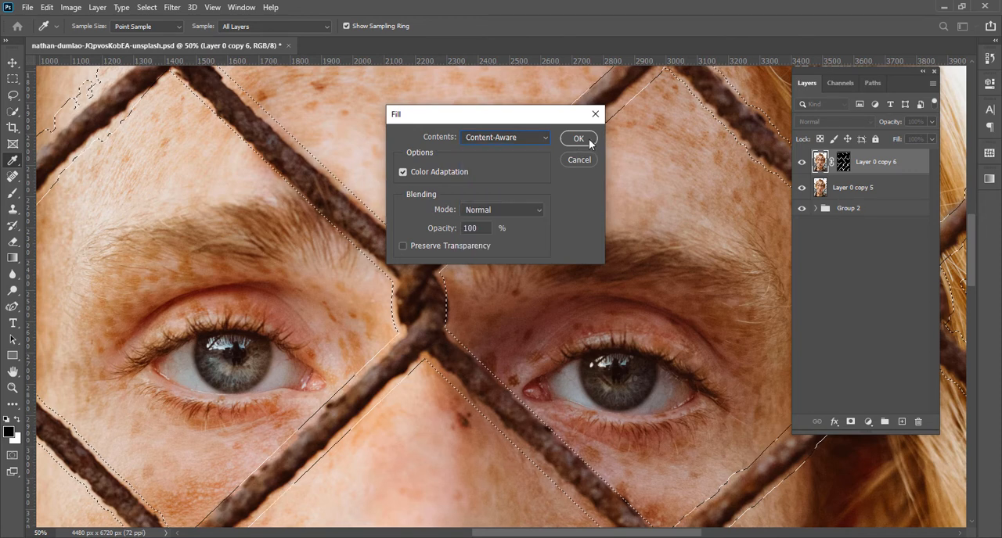
click(578, 138)
key(b)
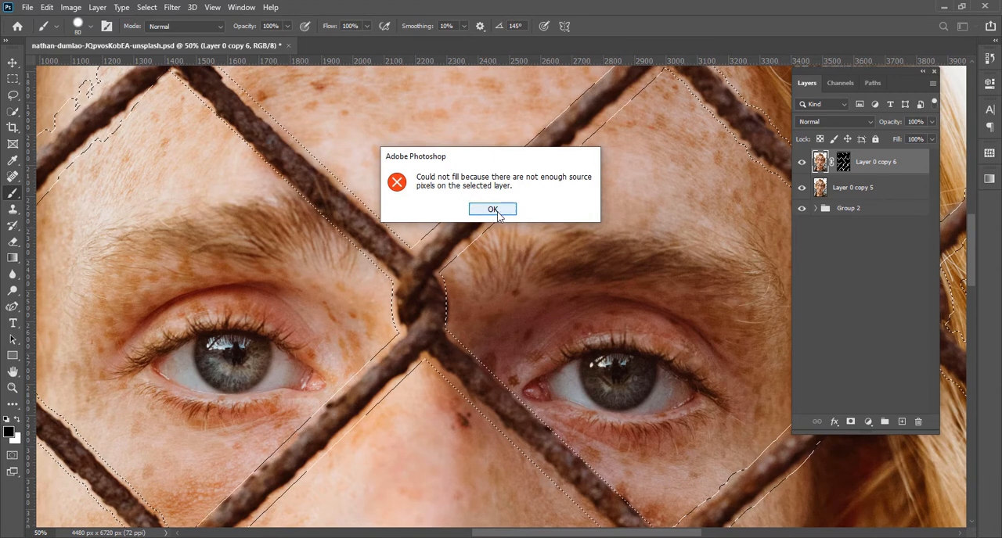
Fill the expanded fence selection on Layer 0 copy 5 with Content-Aware, using Color Adaptation, Normal mode and 100% opacity
click(493, 210)
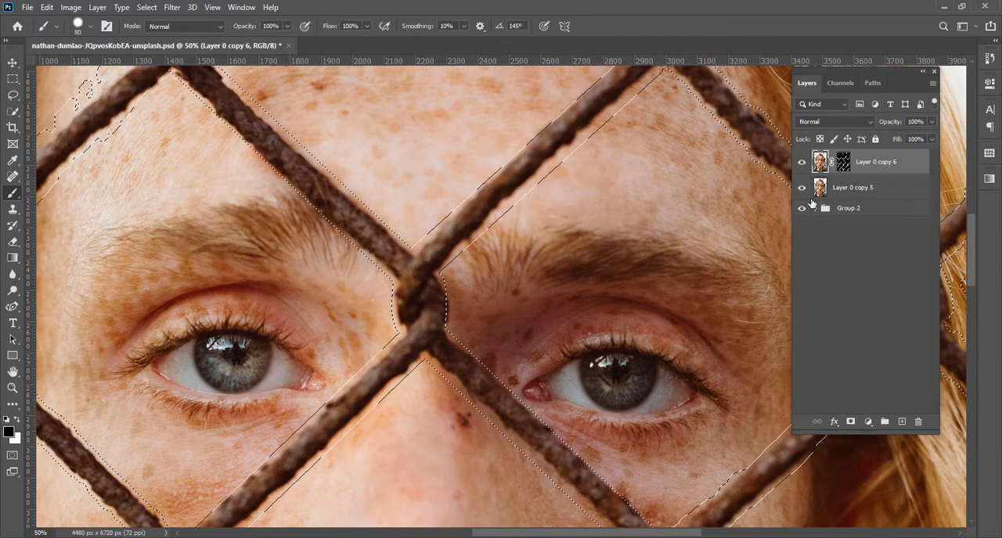
click(824, 191)
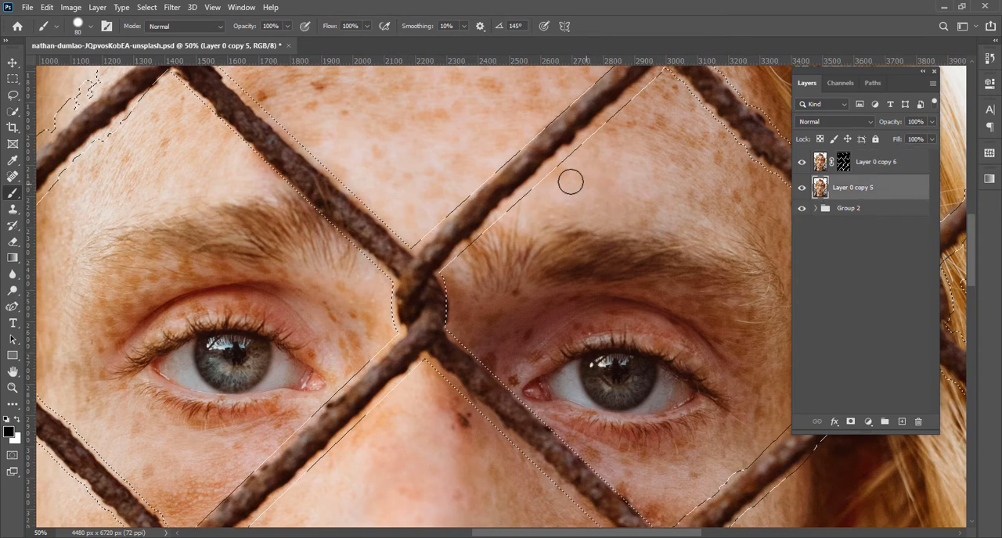
key(shift+BackSpace)
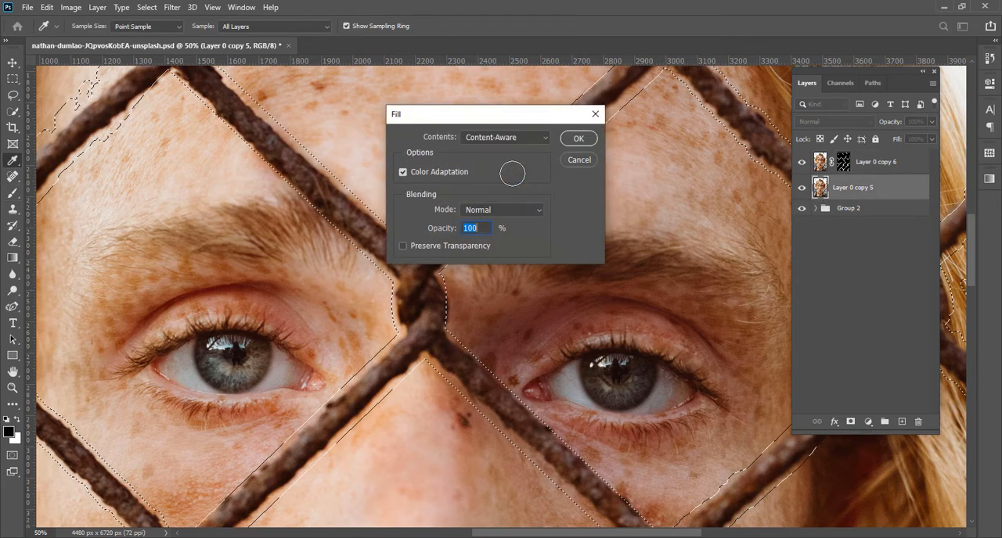
key(Return)
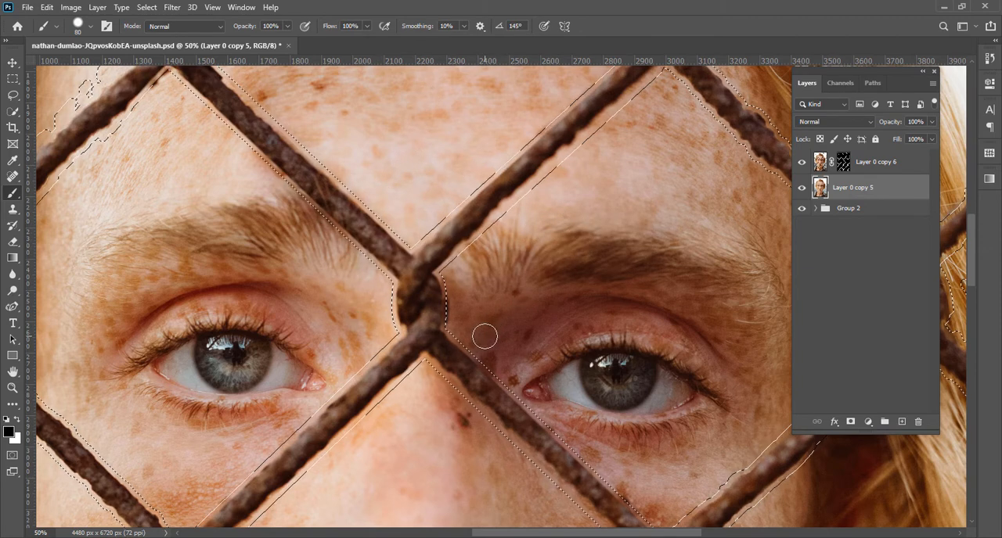
Compare the image and layer mask of Layer 0 copy 6, viewing the mask on its own and returning to the image
key(ctrl+minus)
key(ctrl+minus)
key(ctrl+minus)
key(ctrl+minus)
key(ctrl+minus)
key(ctrl+equal)
key(ctrl+equal)
key(ctrl+equal)
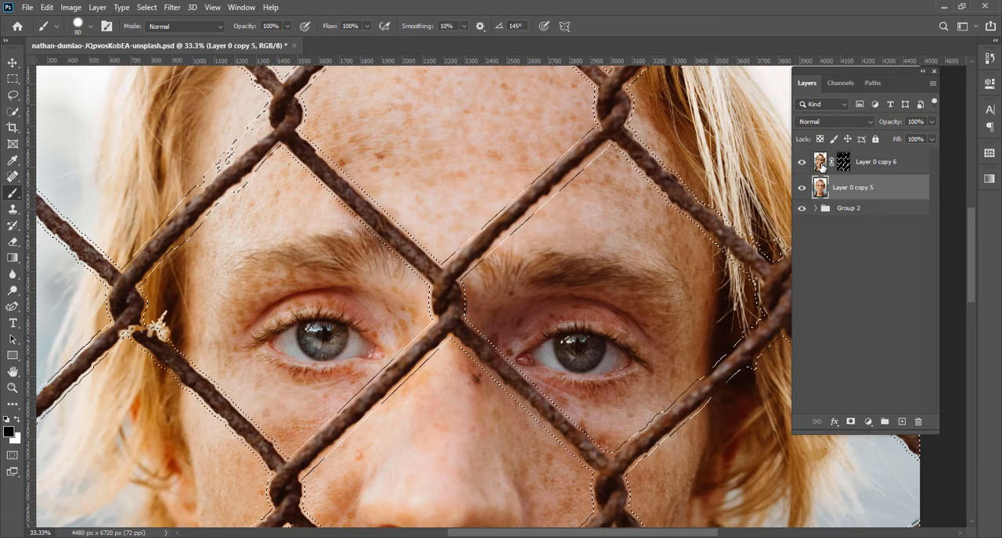
click(821, 164)
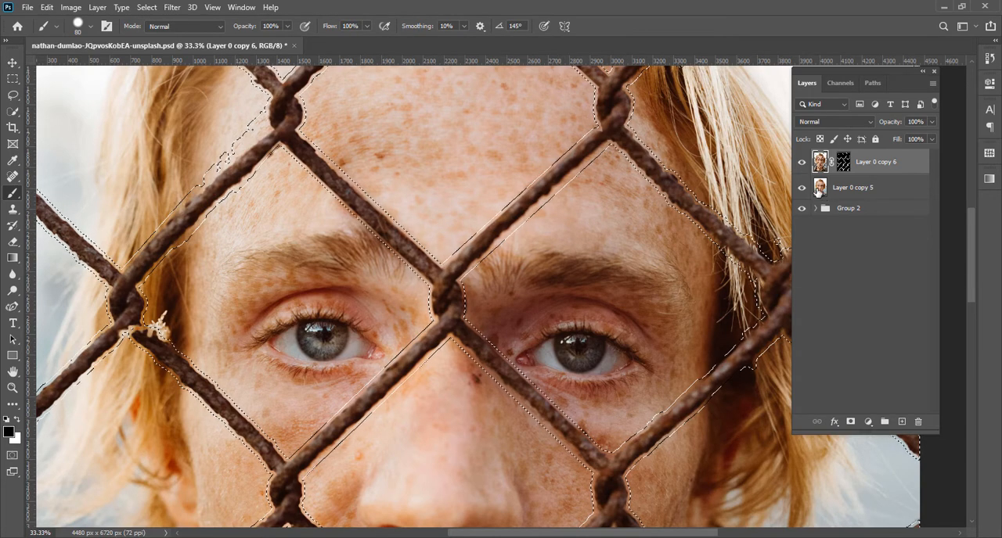
click(843, 162)
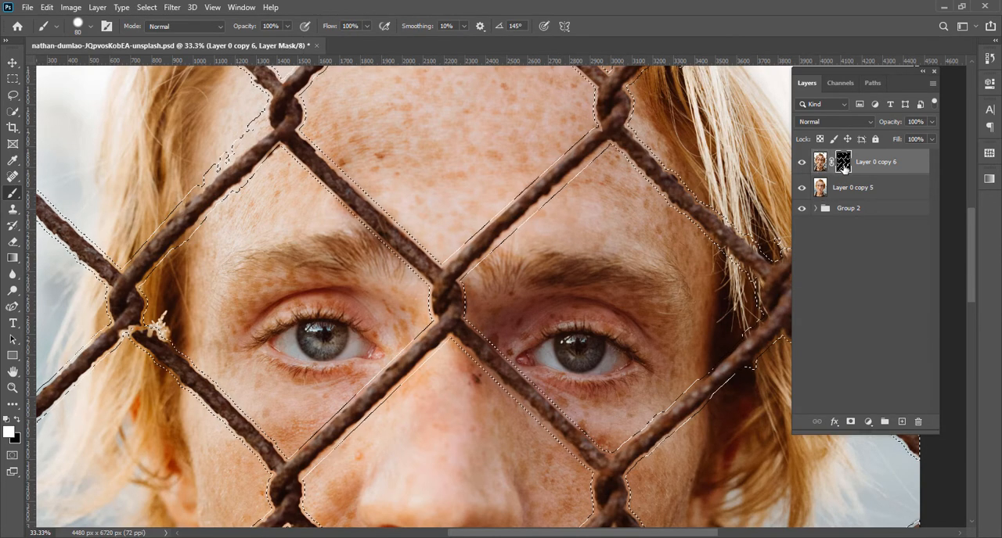
alt+click(843, 164)
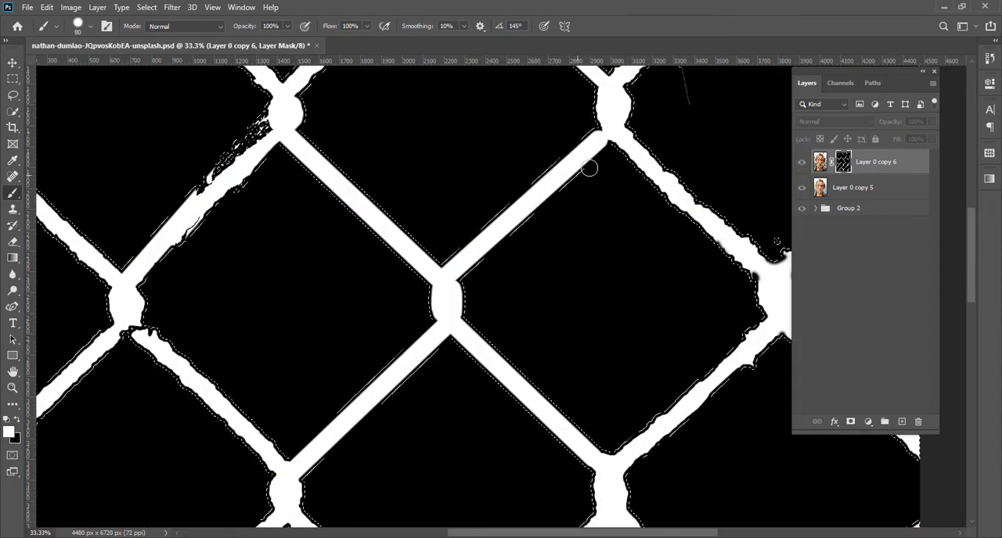
click(821, 162)
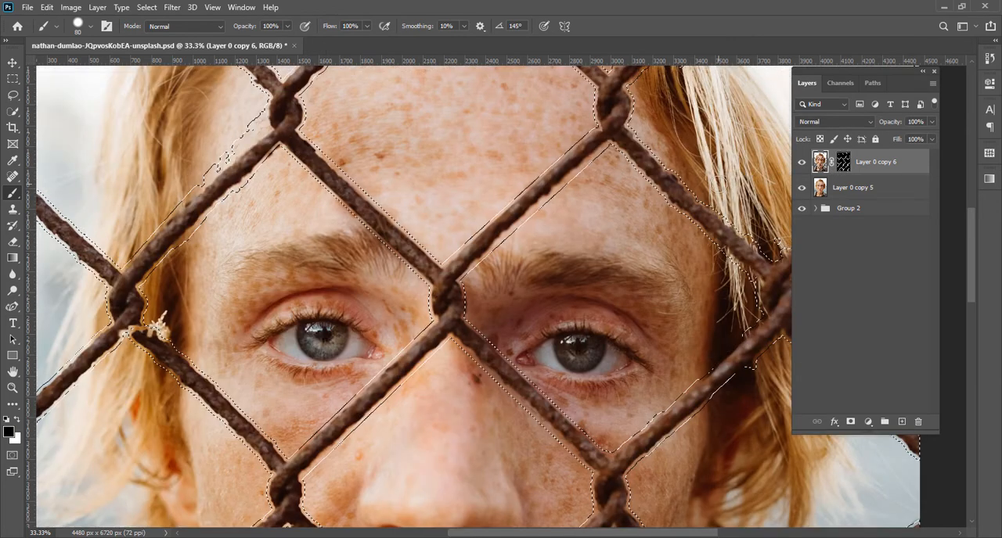
click(844, 165)
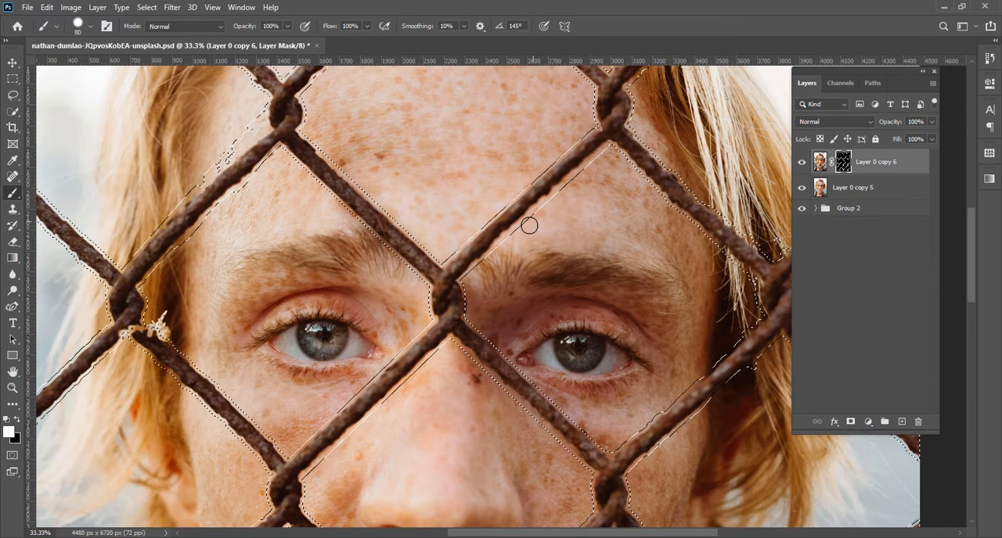
click(821, 162)
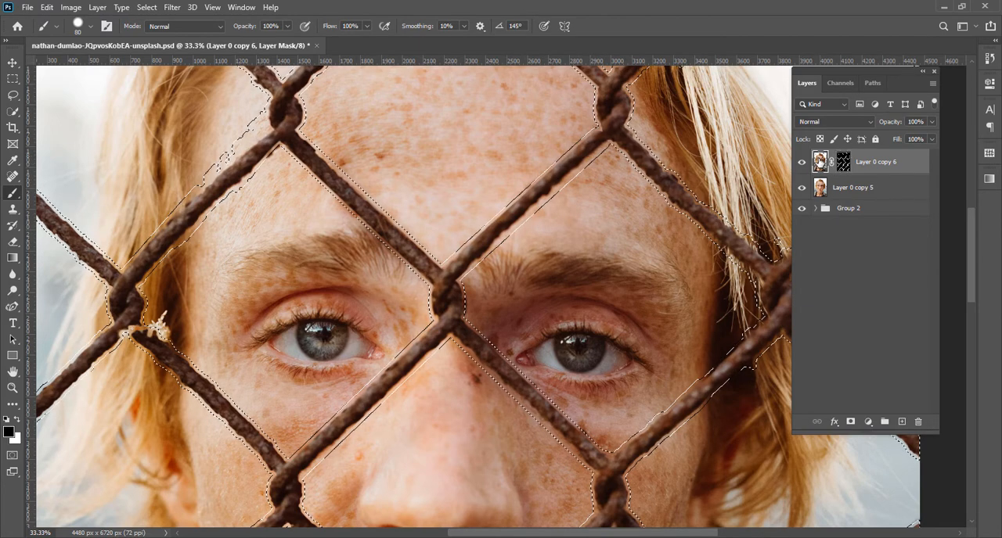
Activate Layer 0 copy 5, hide Layer 0 copy 6 above it, and clear the fence selection
click(820, 189)
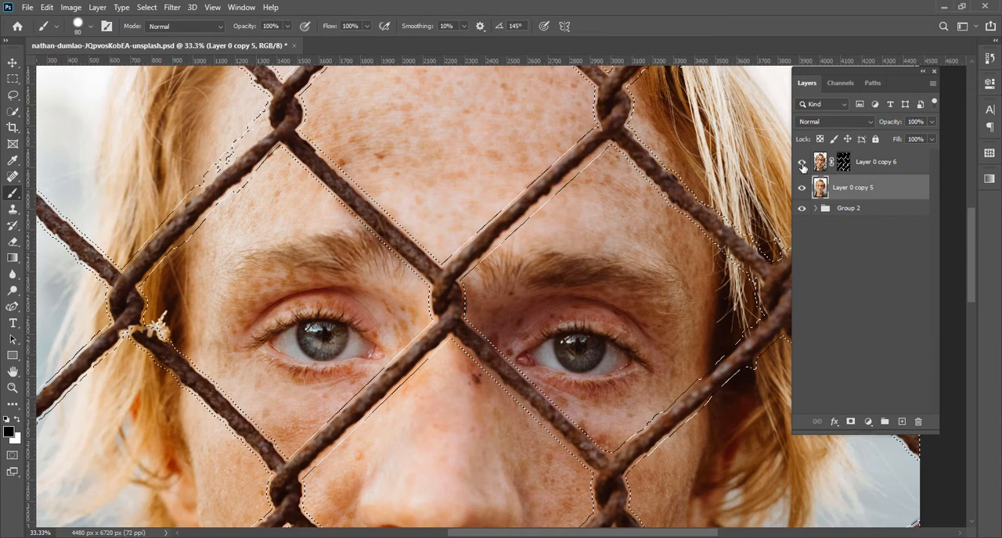
click(802, 164)
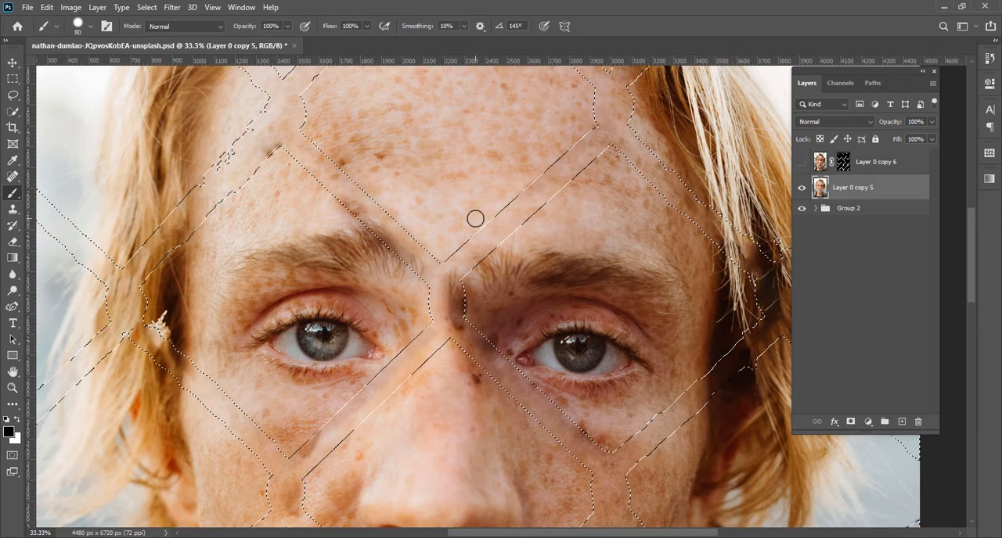
key(ctrl+minus)
key(ctrl+minus)
key(ctrl+minus)
key(ctrl+minus)
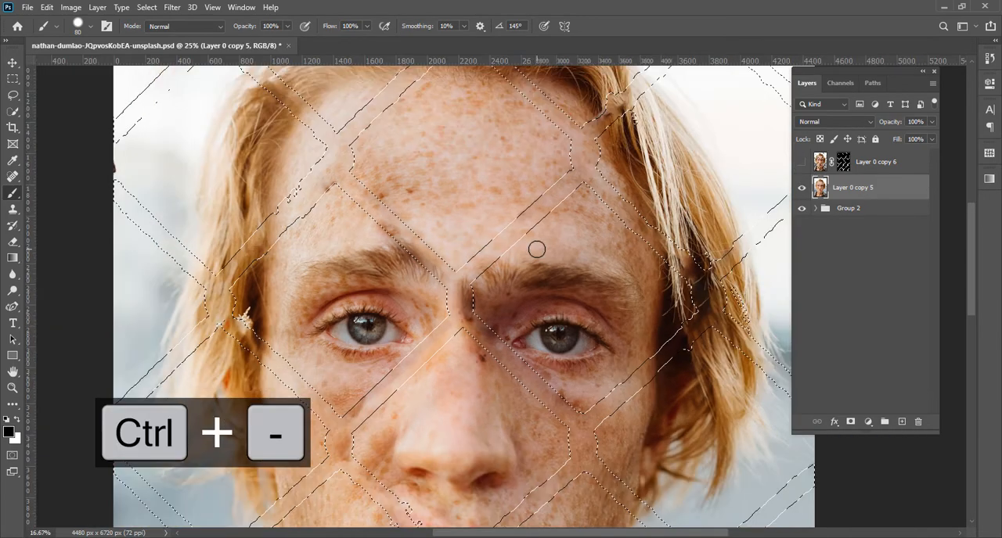
key(ctrl+equal)
key(ctrl+equal)
key(ctrl+equal)
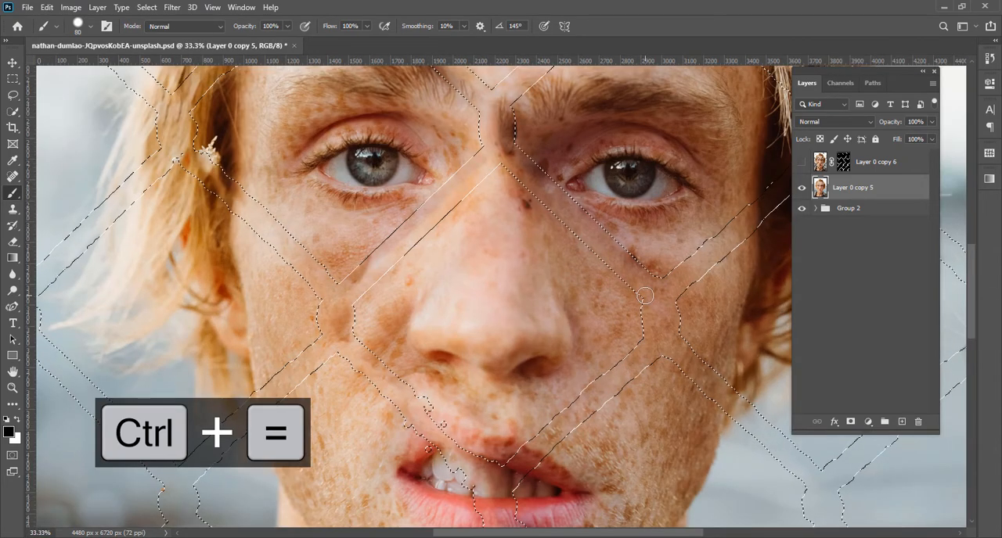
key(ctrl+d)
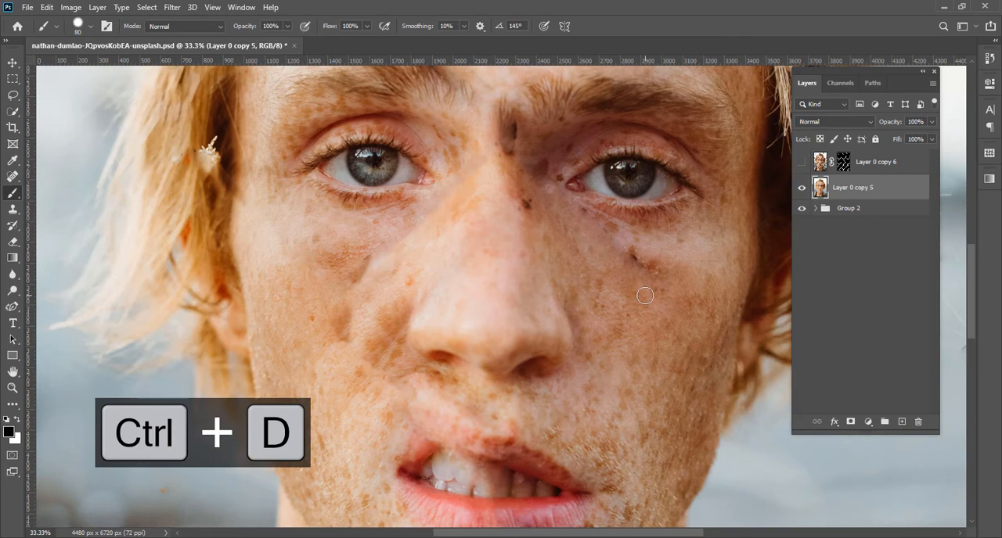
Examine the filled areas of the portrait, first as a whole, then closely around the eyes, nose, mouth and chin
key(ctrl+minus)
key(ctrl+minus)
key(ctrl+minus)
key(ctrl+minus)
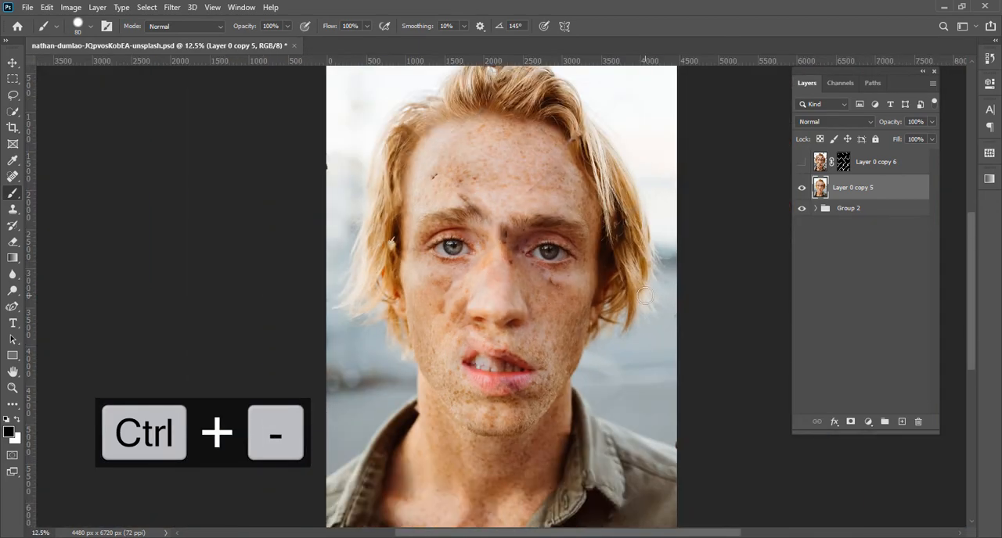
key(ctrl+equal)
key(ctrl+equal)
key(ctrl+equal)
key(ctrl+equal)
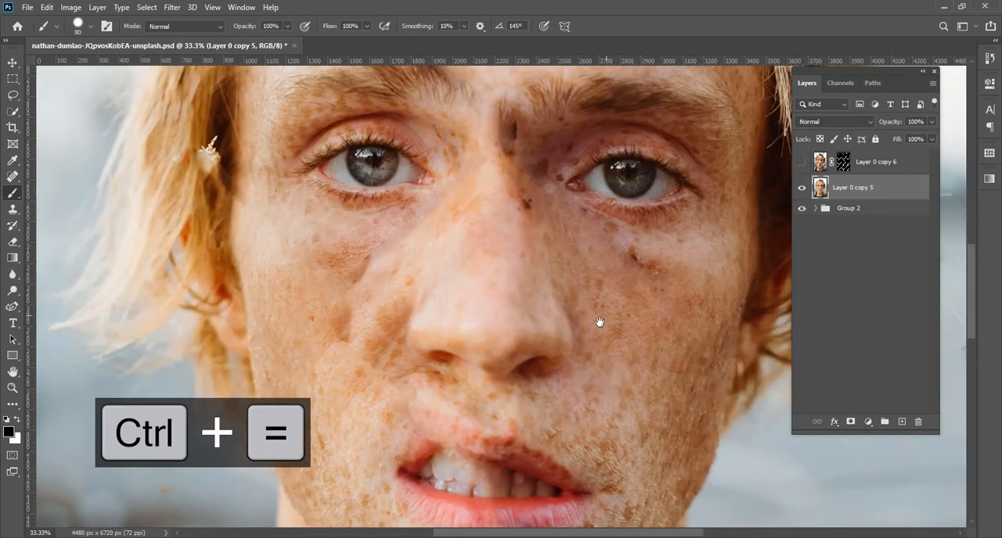
drag(587, 323, 434, 238)
drag(530, 328, 456, 188)
drag(425, 331, 538, 245)
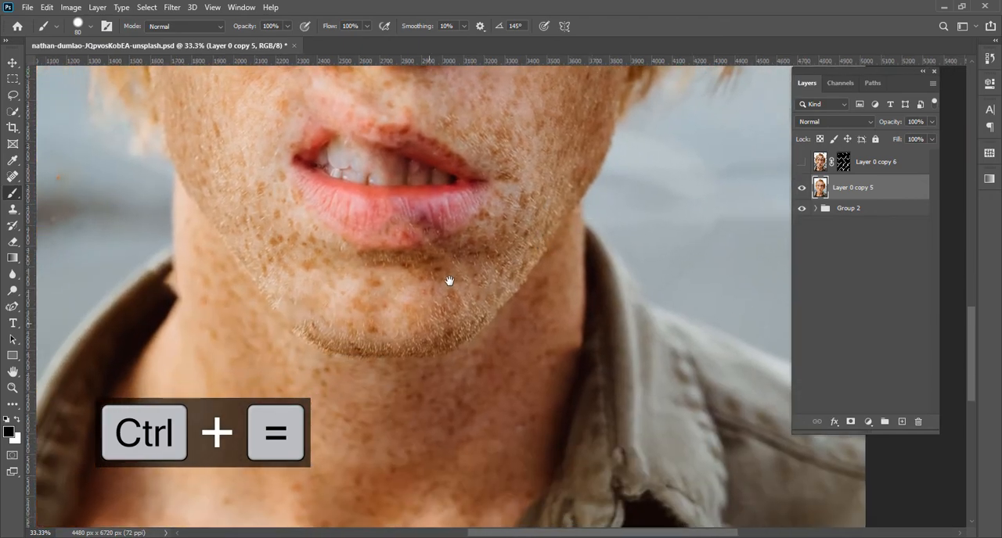
drag(419, 311, 467, 398)
drag(401, 240, 430, 376)
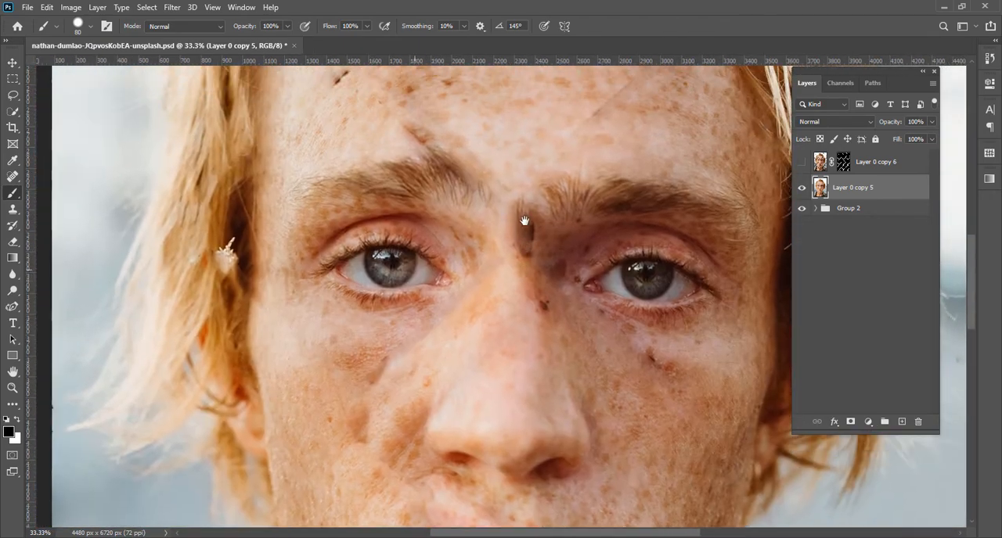
mouse_move(525, 221)
mouse_down()
mouse_move(521, 273)
mouse_move(494, 351)
mouse_move(474, 309)
mouse_move(430, 306)
mouse_move(456, 257)
mouse_move(487, 237)
mouse_move(483, 226)
mouse_move(485, 293)
mouse_move(472, 190)
mouse_move(514, 308)
mouse_move(463, 247)
mouse_move(503, 273)
mouse_move(528, 274)
mouse_up()
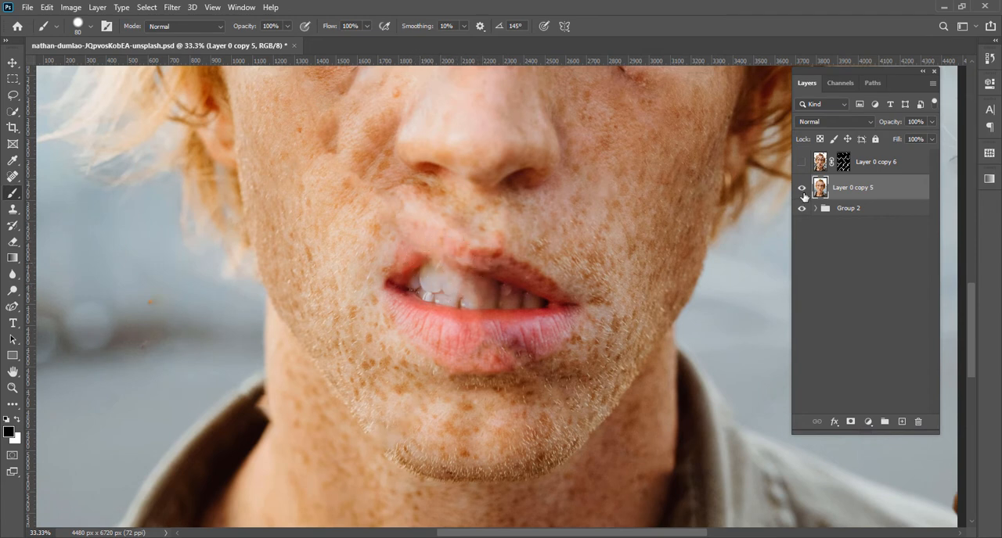
Toggle the visibility of Layer 0 copy 6 several times to compare the portrait with and without the fence, leaving the layer shown
click(801, 162)
click(800, 164)
click(801, 164)
click(801, 163)
click(802, 163)
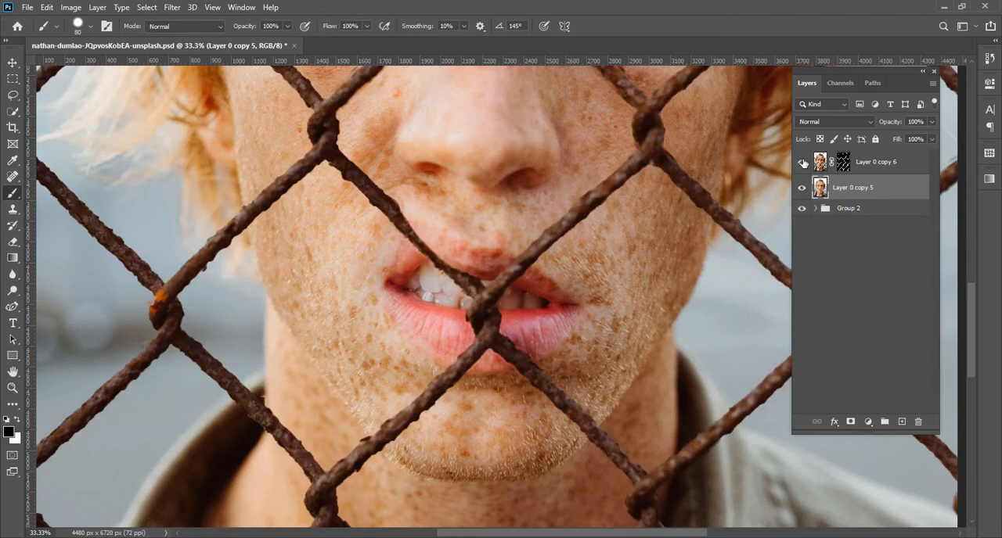
Expand Group 2, move the second unsplash portrait out of it to just below Layer 0 copy 5, and make that portrait active
click(816, 213)
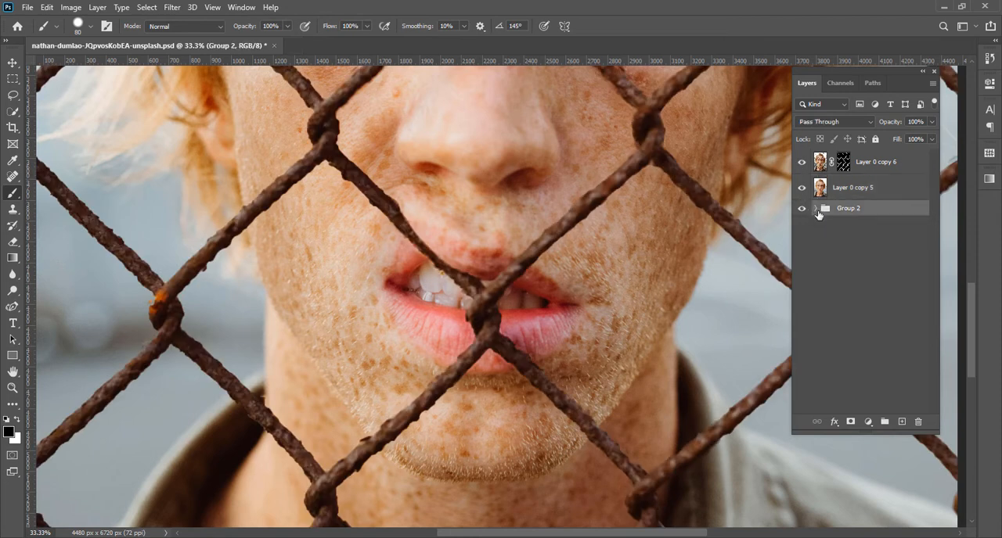
click(814, 208)
drag(832, 235, 837, 201)
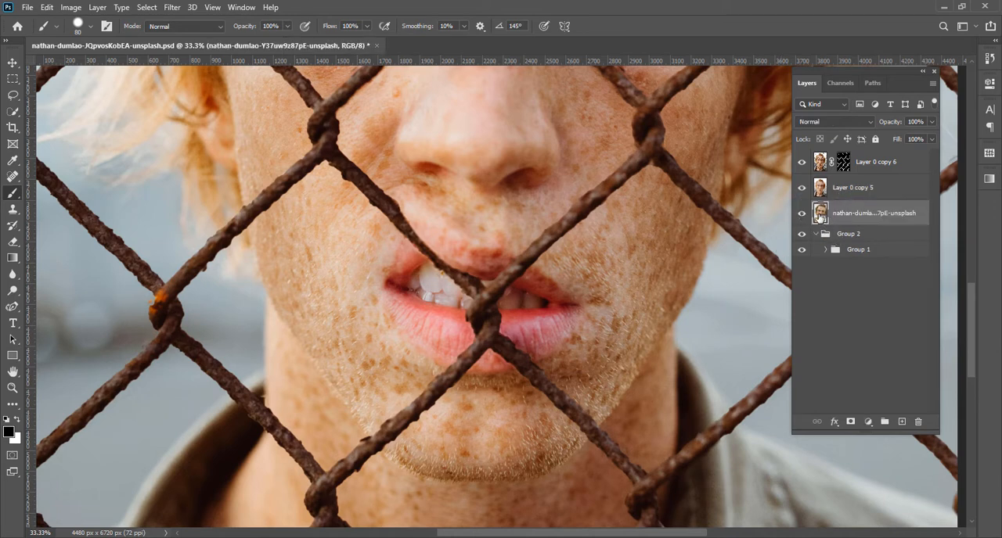
click(813, 239)
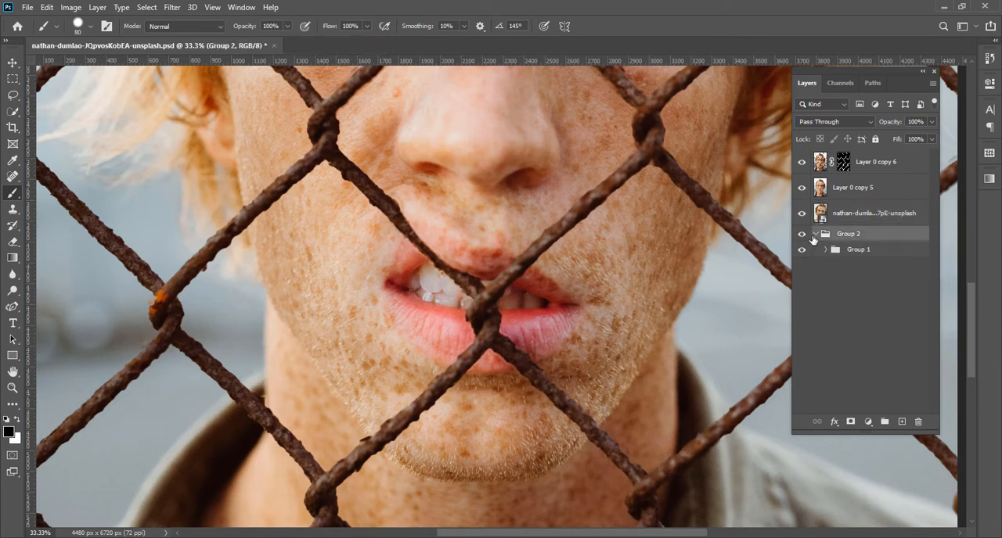
click(821, 216)
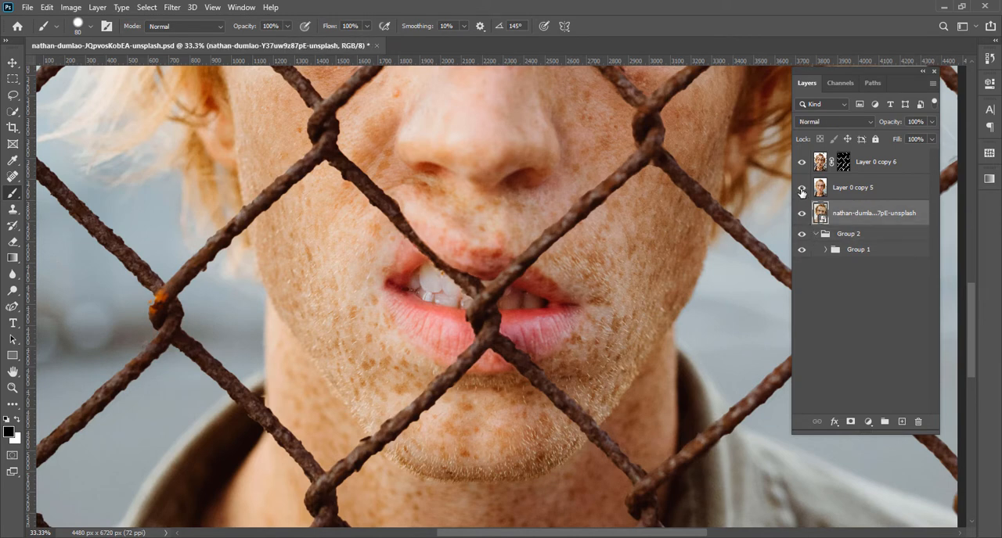
Hide Layer 0 copy 5 and Layer 0 copy 6, and add a white layer mask to the second unsplash portrait
click(801, 187)
click(802, 162)
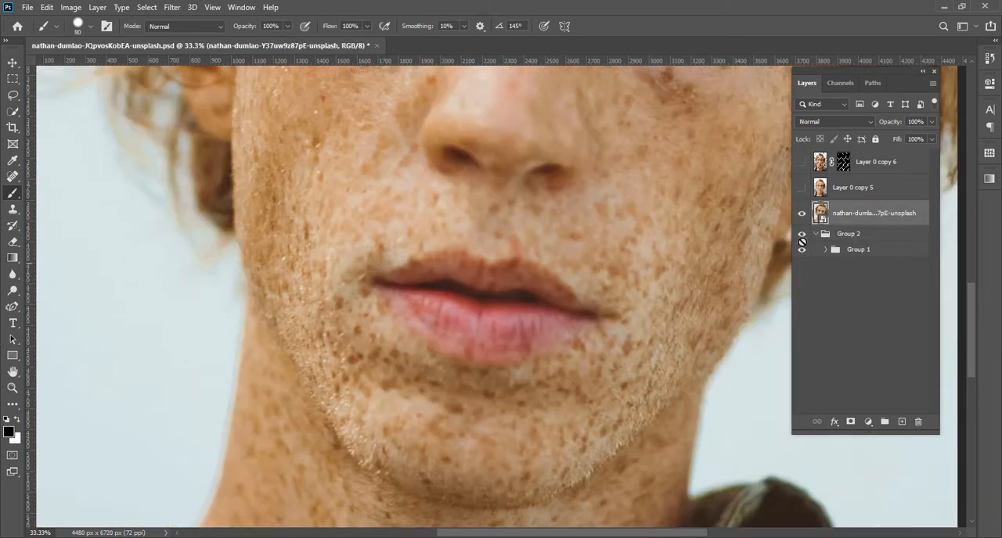
click(851, 423)
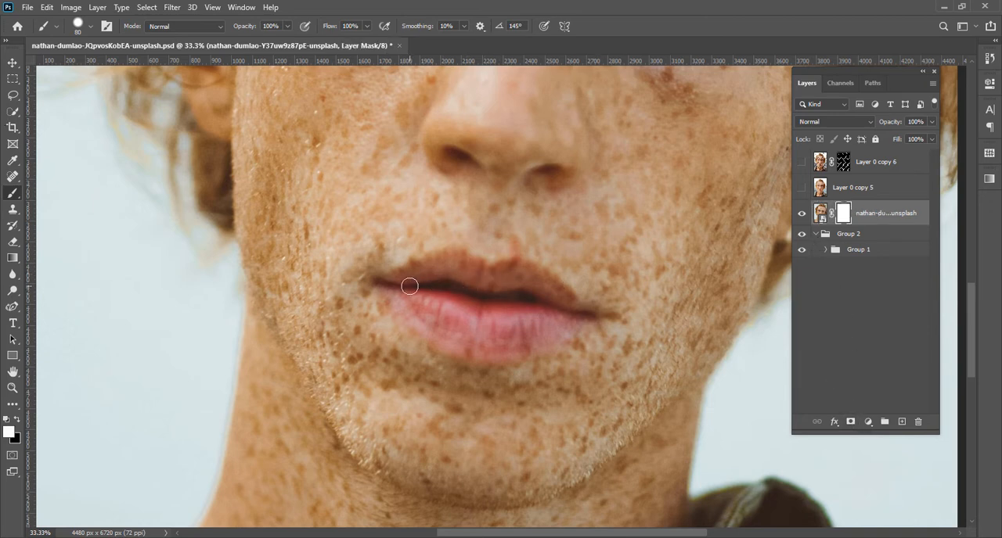
Paint black over the upper lip on the second portrait's mask with the 80 px brush, and invert the mask
key(ctrl+equal)
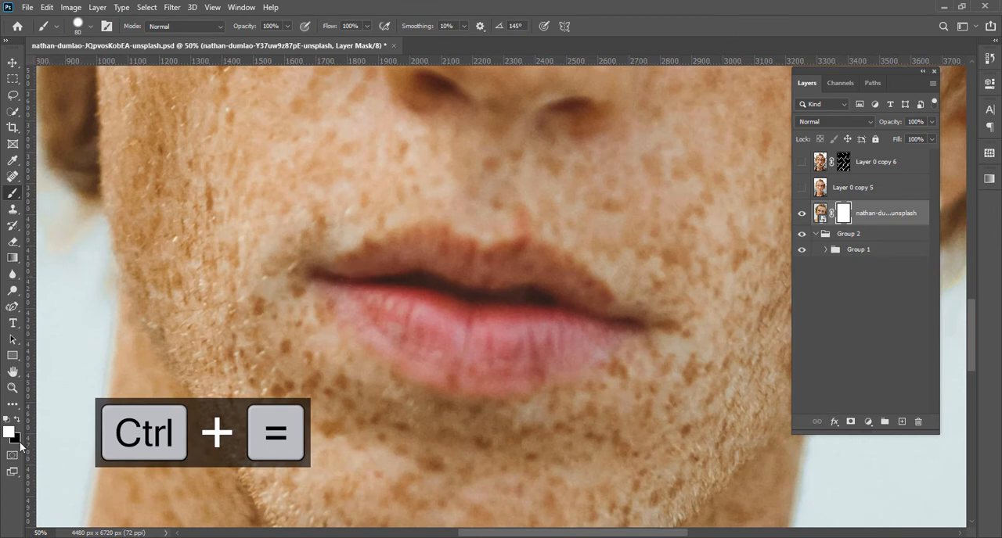
key(x)
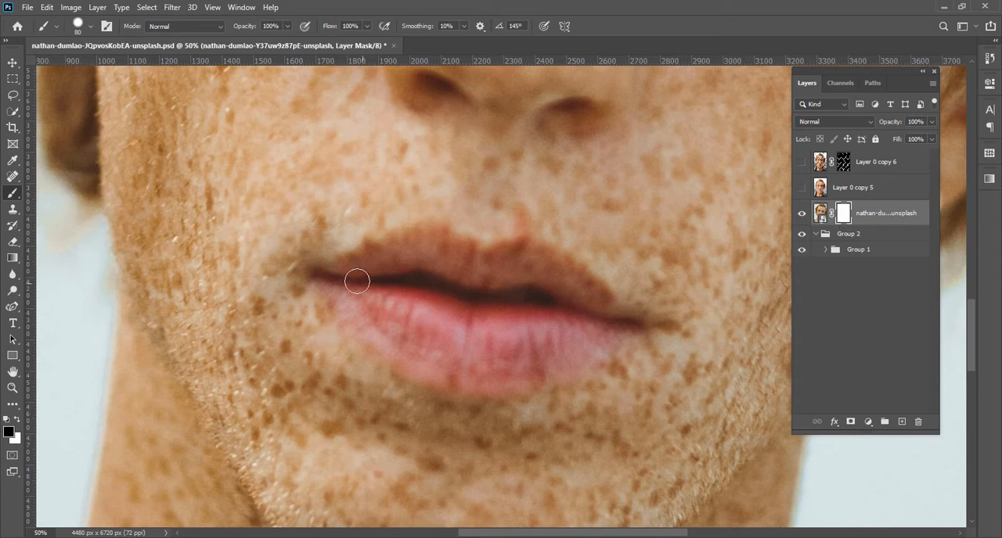
mouse_move(336, 271)
mouse_down()
mouse_move(395, 250)
mouse_move(481, 264)
mouse_move(517, 257)
mouse_move(611, 305)
mouse_move(522, 271)
mouse_move(325, 274)
mouse_move(443, 241)
mouse_move(577, 280)
mouse_move(398, 249)
mouse_move(301, 277)
mouse_move(422, 255)
mouse_up()
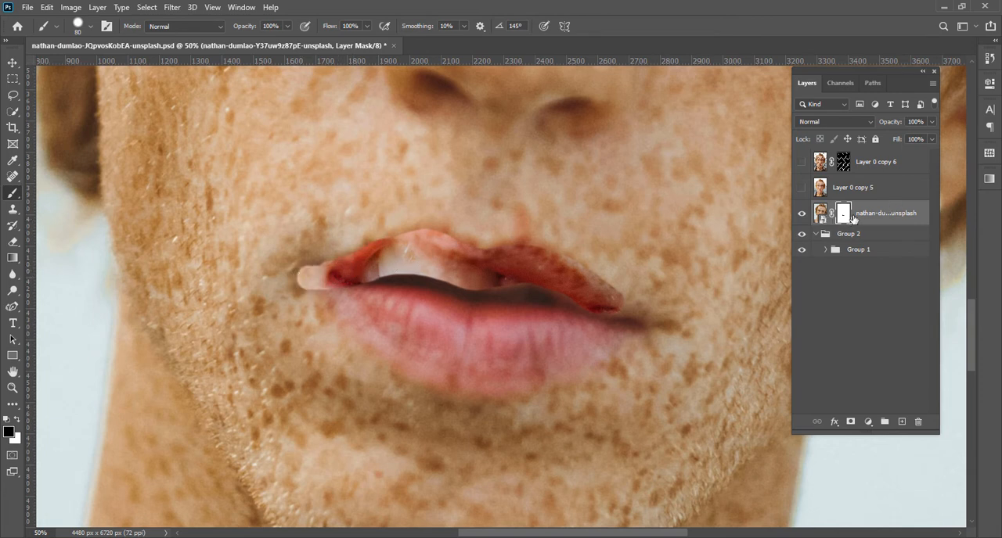
key(ctrl+i)
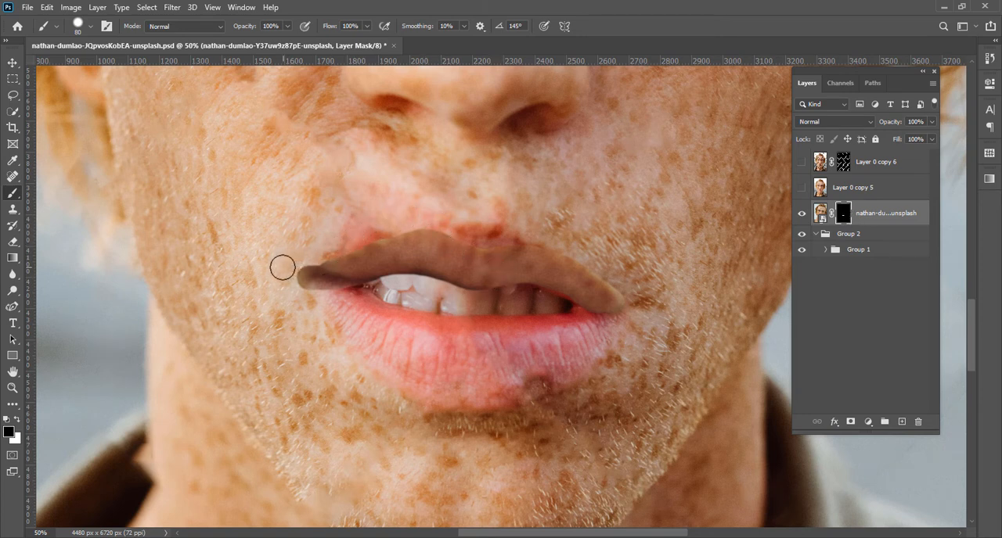
Lower the brush hardness to a fully soft edge and set its opacity to 58% and flow to 51%
click(90, 29)
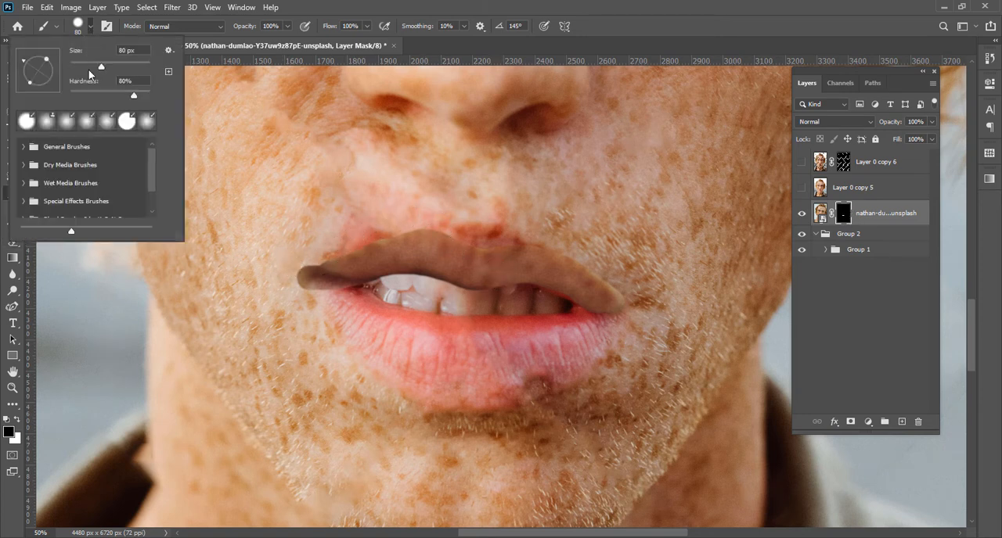
drag(134, 99, 45, 98)
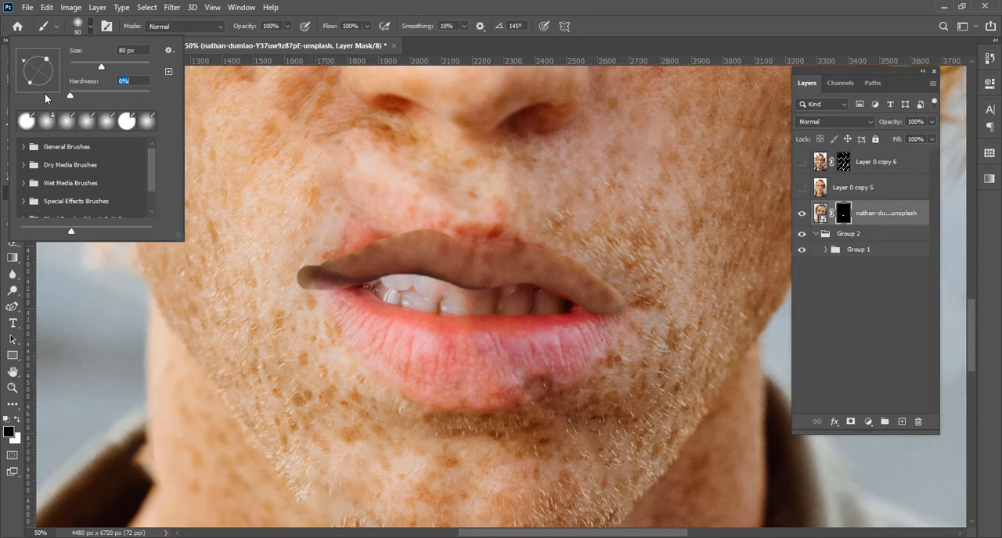
click(91, 29)
drag(251, 29, 227, 29)
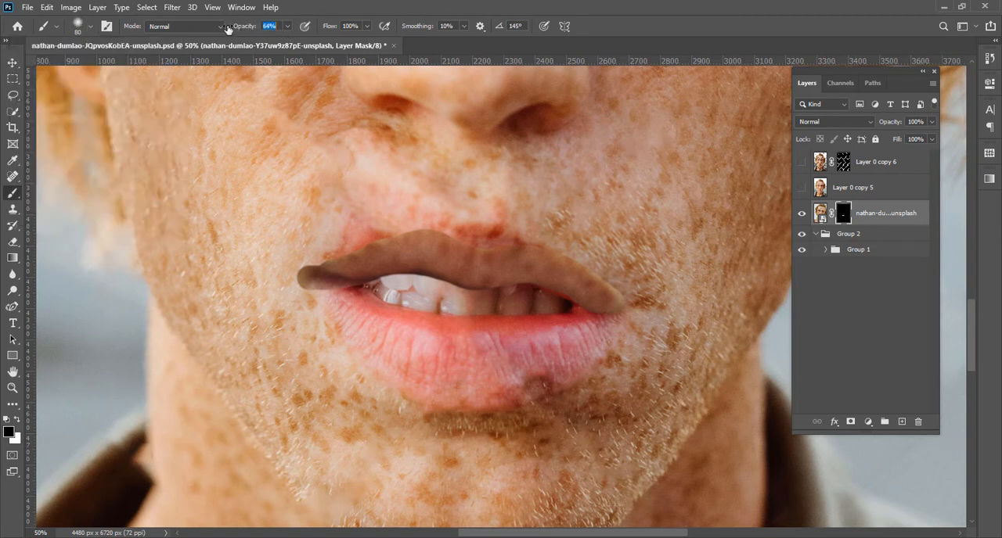
drag(329, 26, 305, 28)
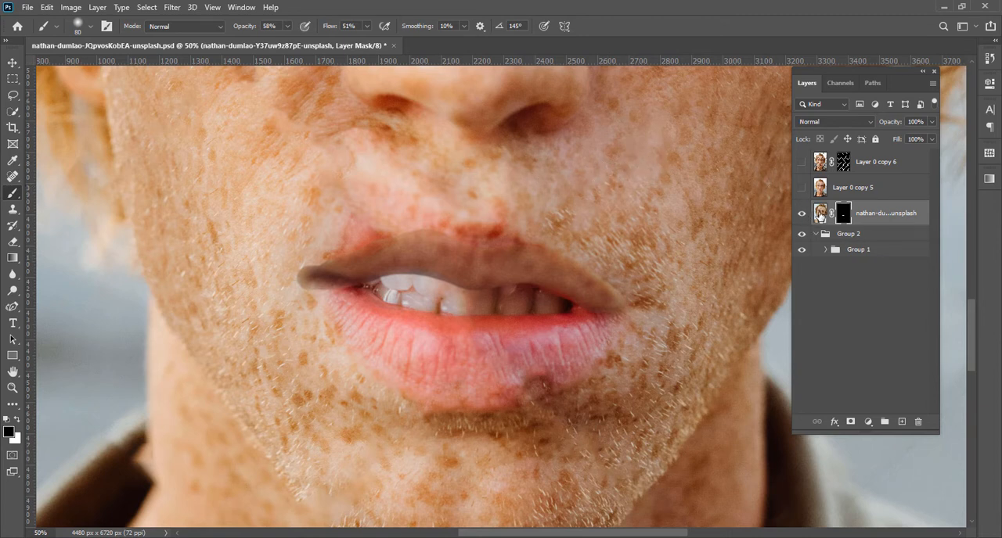
Add a Curves adjustment clipped to the second unsplash portrait and pull its green curve's midpoint down
click(820, 212)
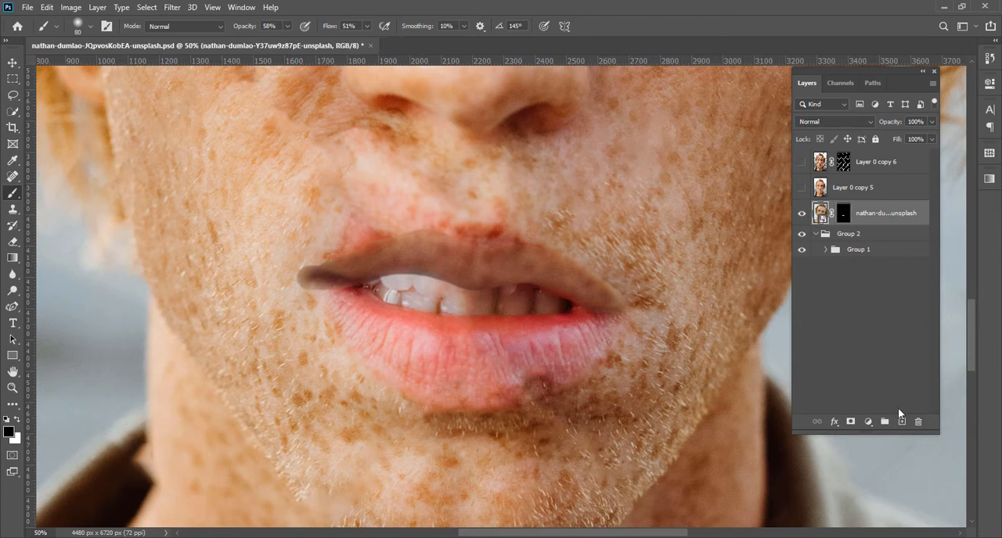
click(867, 423)
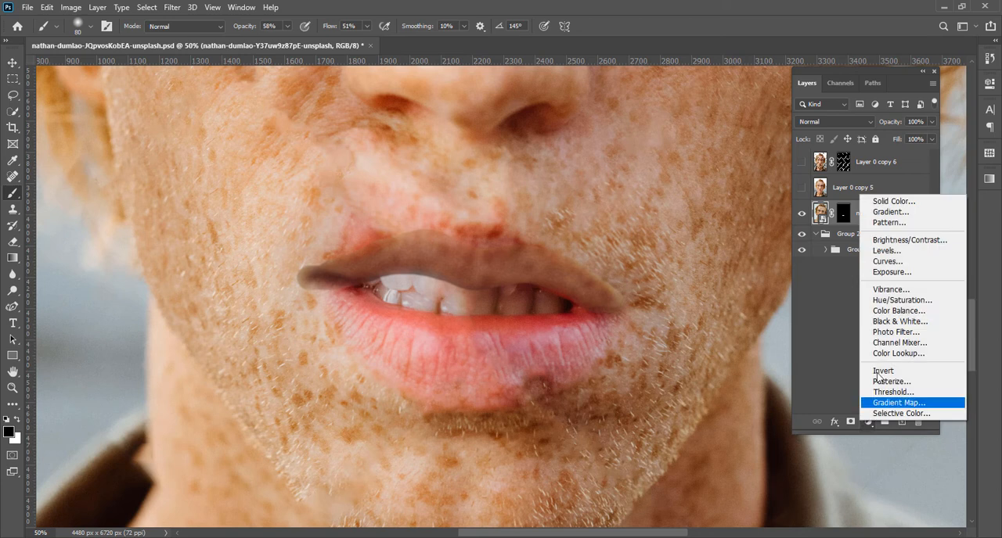
click(903, 272)
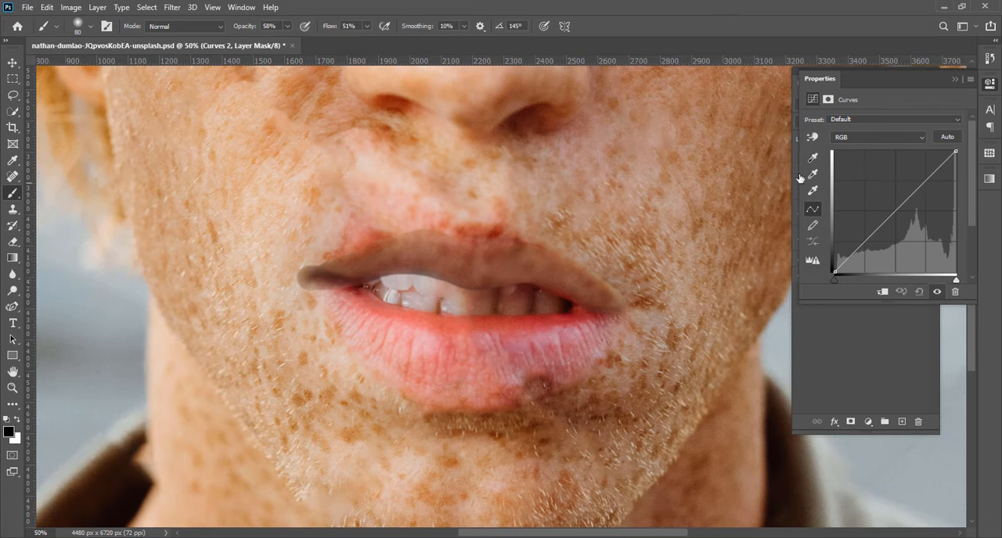
click(877, 139)
click(868, 166)
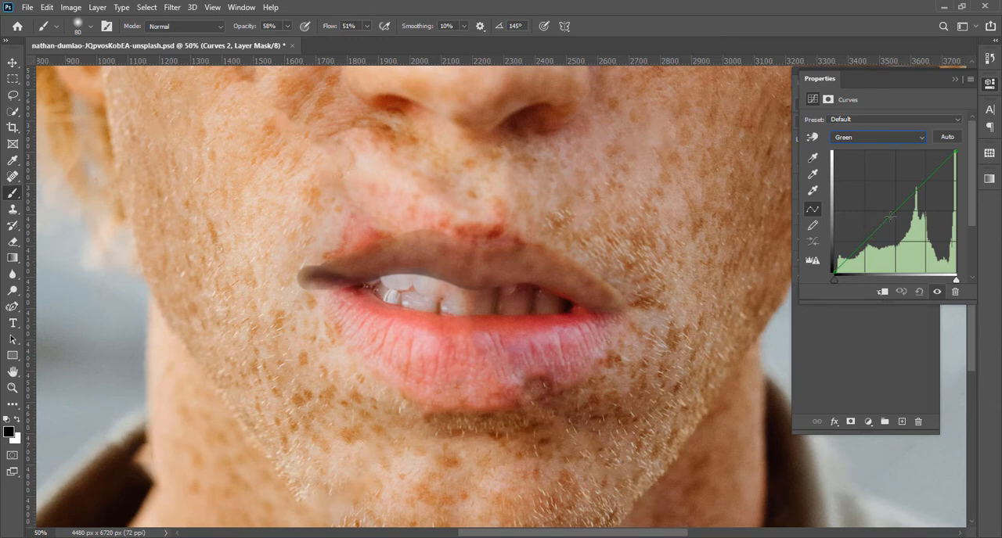
drag(894, 211, 896, 221)
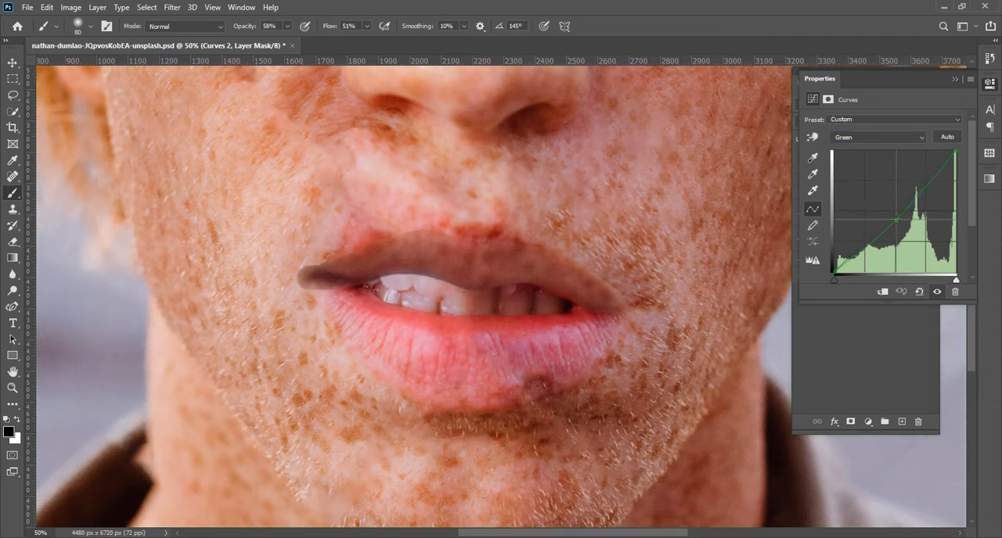
click(881, 293)
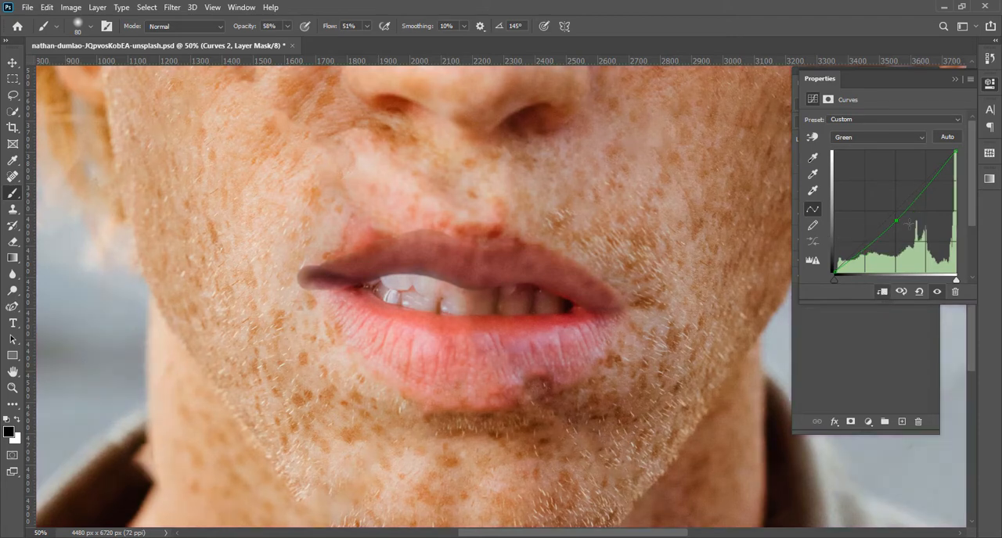
drag(896, 221, 895, 223)
Pull the midpoint of the blue curve slightly down in the clipped Curves adjustment
click(880, 137)
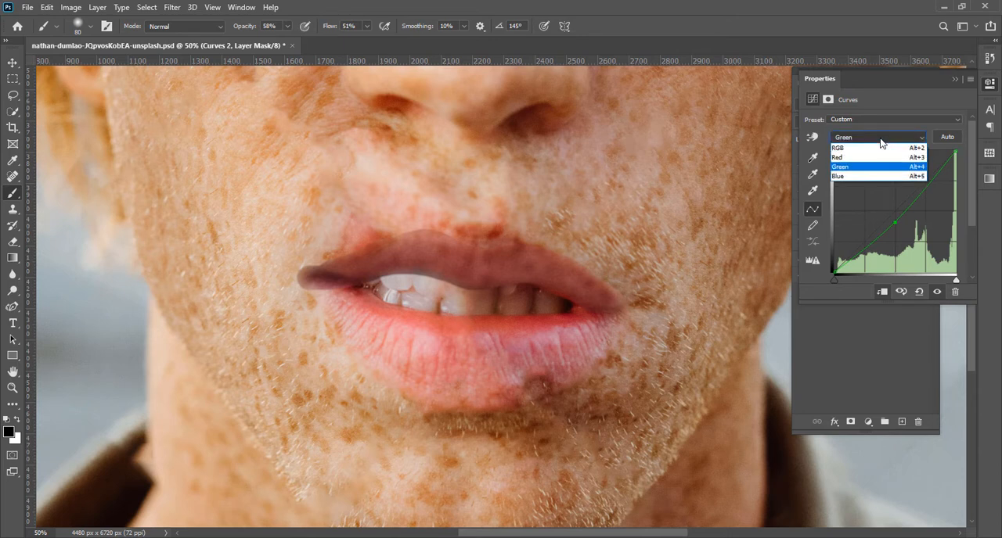
click(844, 177)
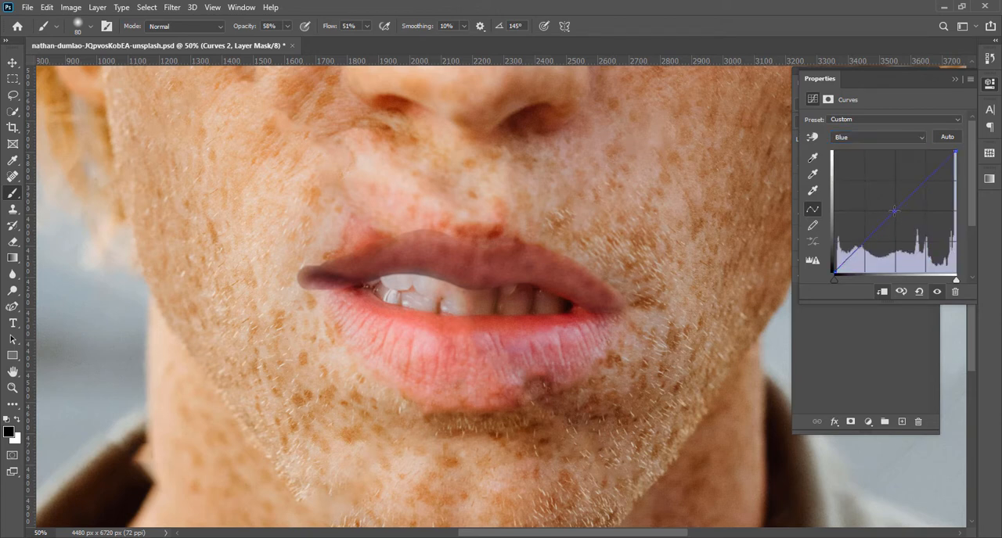
click(894, 211)
drag(894, 212, 896, 215)
Raise the RGB curve slightly at the upper lip's tone using the on-image adjustment tool
click(812, 139)
click(834, 139)
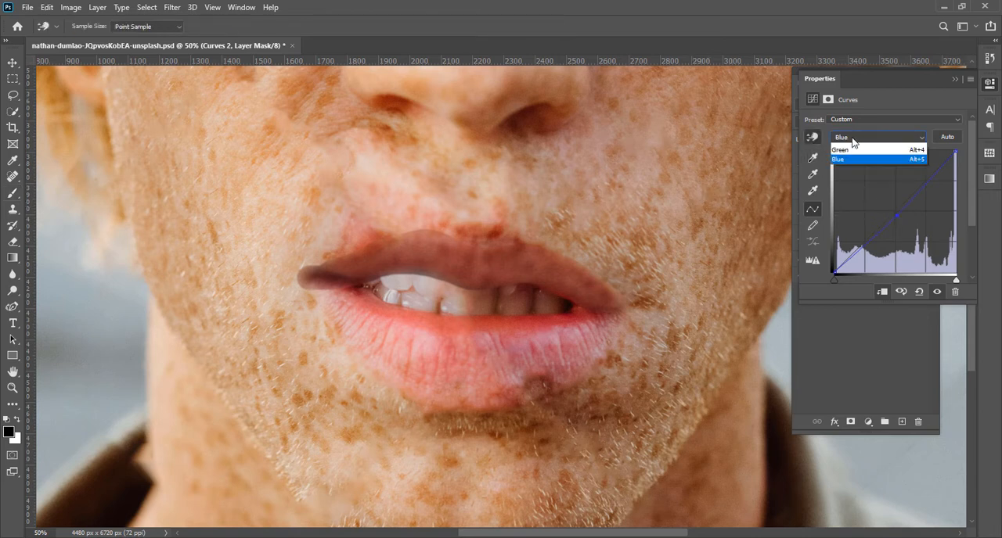
click(854, 147)
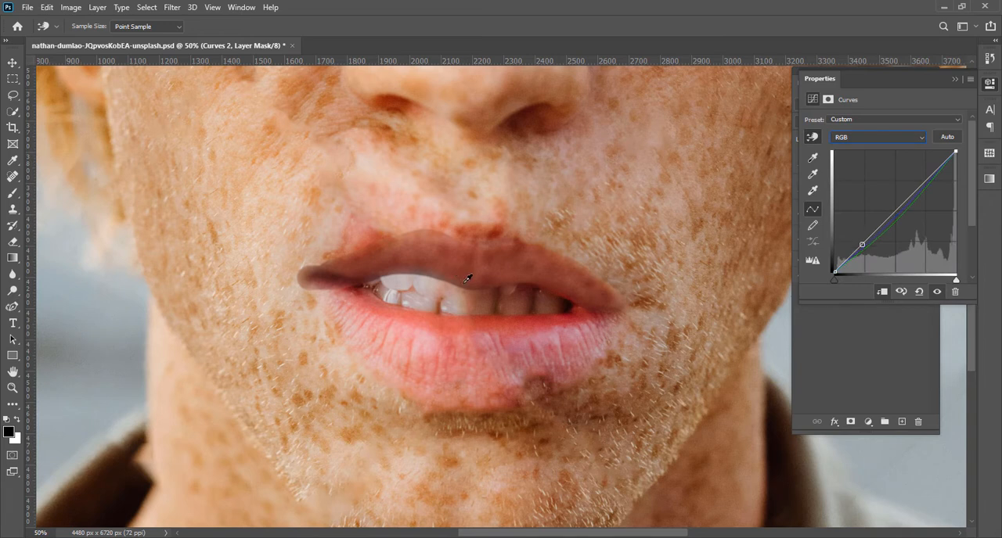
drag(467, 278, 467, 277)
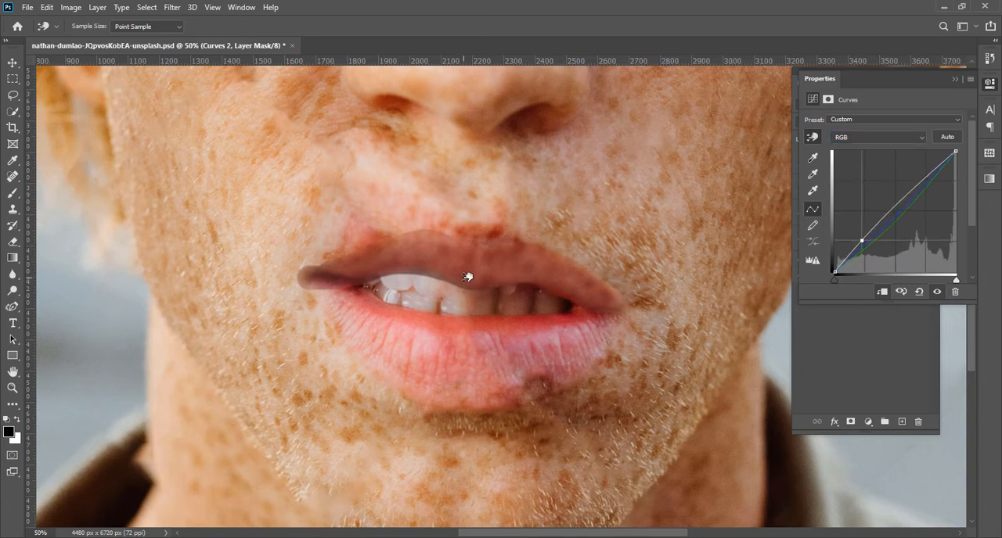
click(953, 83)
Blend the upper lip and mouth corner by painting black on the portrait's mask with a 200 px brush, raising opacity to 80% and flow to 70%
click(841, 241)
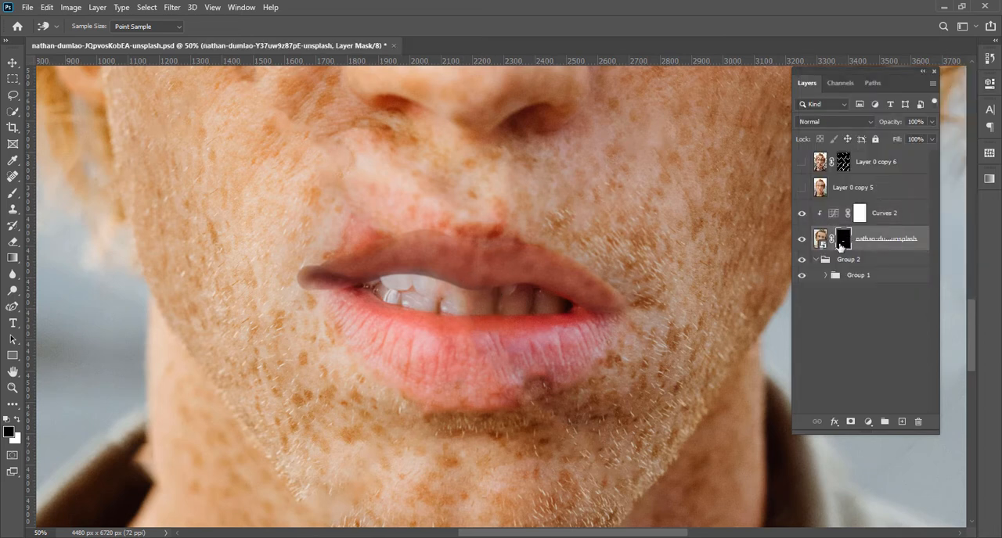
key(b)
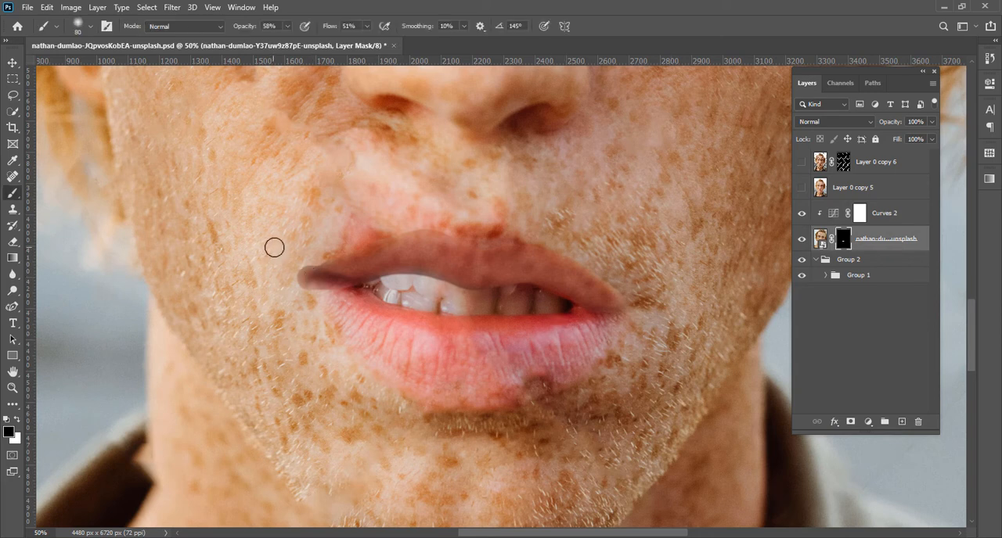
key(bracketright)
key(bracketright)
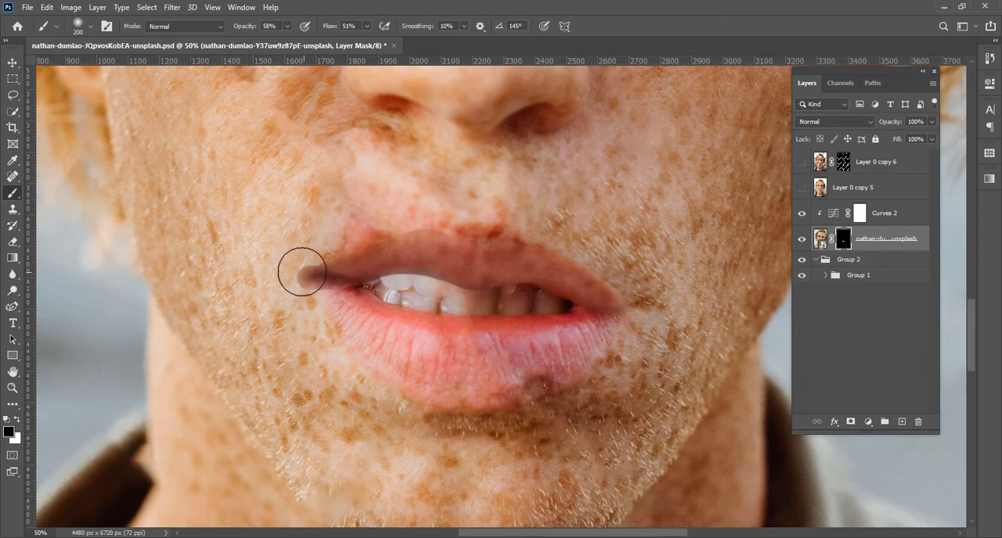
mouse_move(303, 273)
mouse_down()
mouse_move(302, 306)
mouse_move(298, 264)
mouse_move(304, 301)
mouse_up()
drag(244, 28, 262, 28)
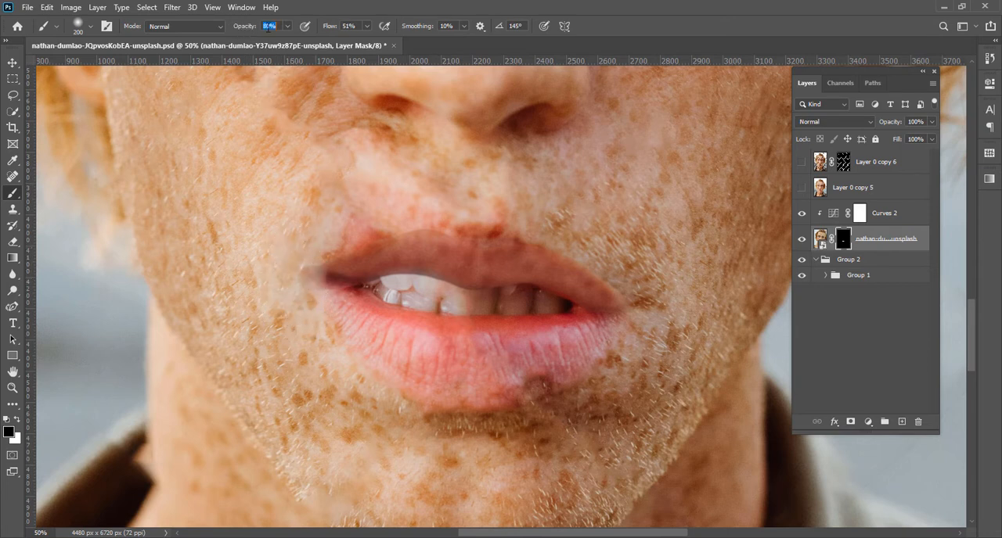
drag(327, 31, 337, 27)
mouse_move(306, 249)
mouse_down()
mouse_move(289, 302)
mouse_move(290, 277)
mouse_move(306, 308)
mouse_move(331, 309)
mouse_move(306, 294)
mouse_up()
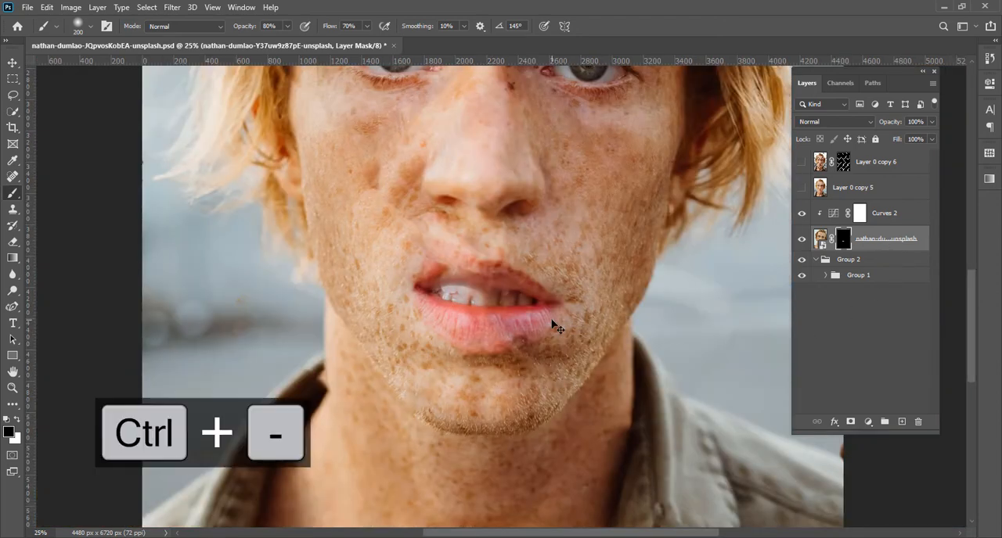
Examine how the blended upper lip fits with the rest of the face
key(ctrl+minus)
key(ctrl+minus)
key(ctrl+minus)
key(ctrl+minus)
key(ctrl+equal)
key(ctrl+equal)
key(ctrl+equal)
key(ctrl+equal)
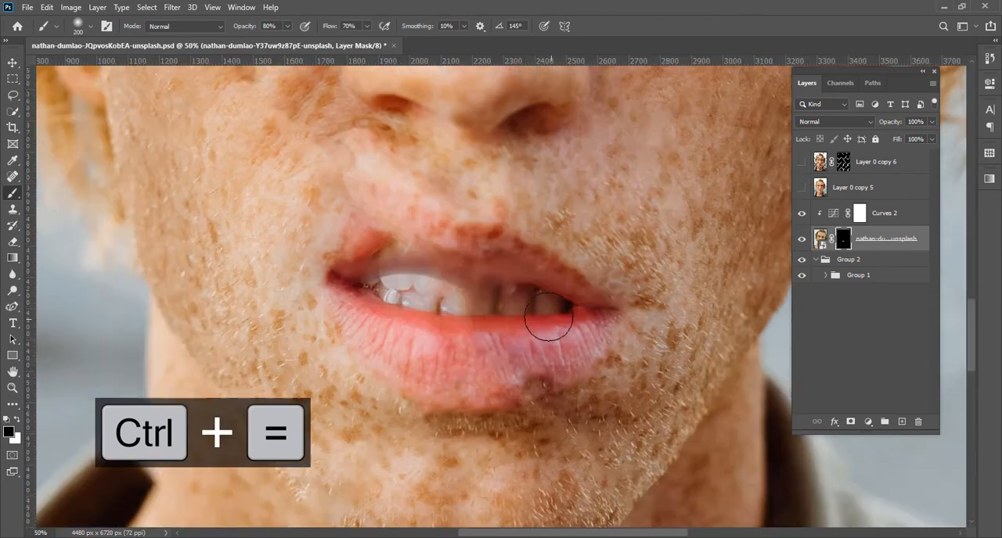
key(v)
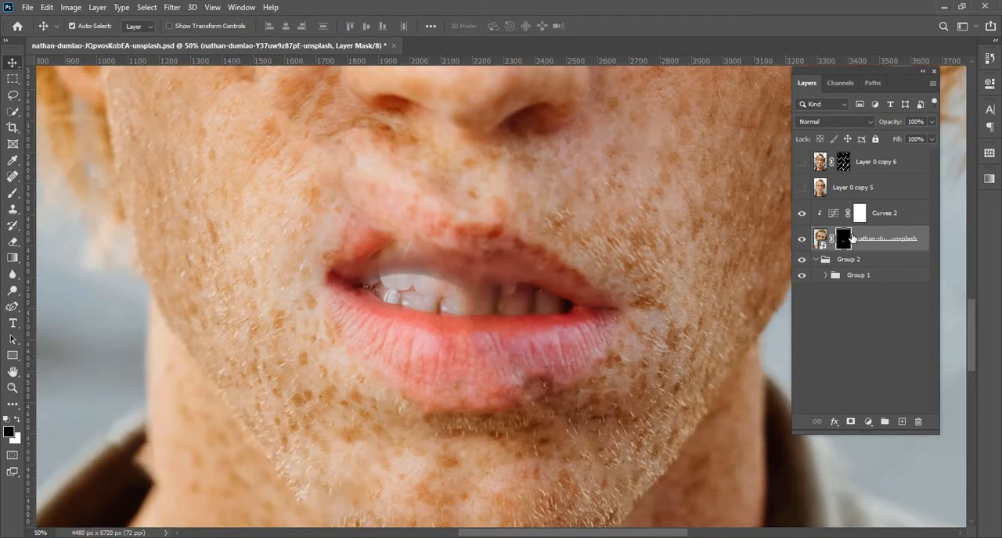
click(836, 220)
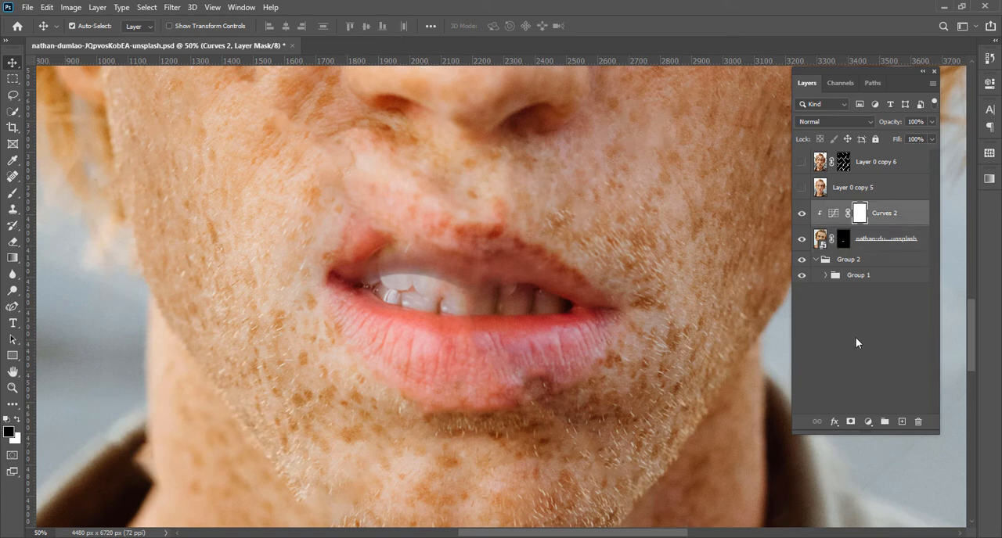
click(869, 422)
click(898, 311)
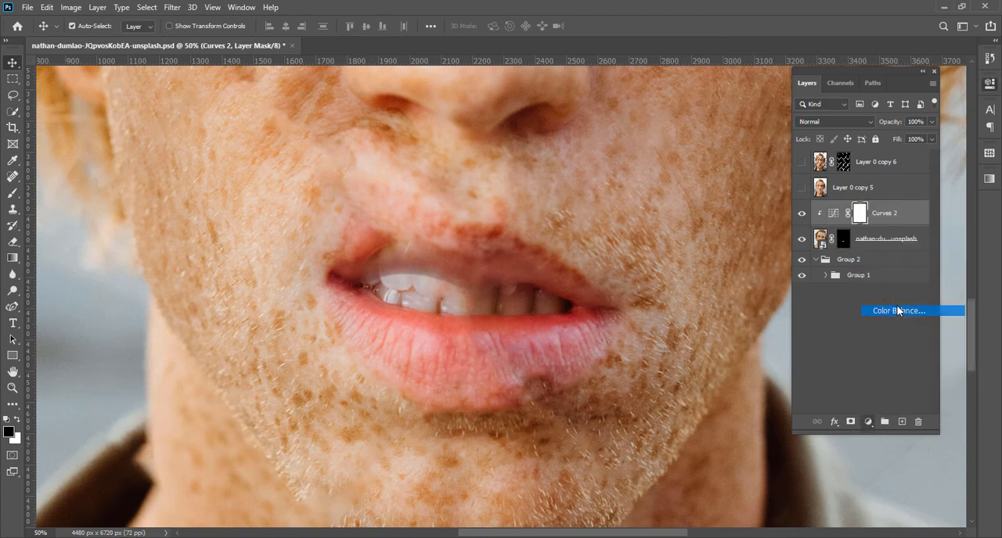
click(954, 80)
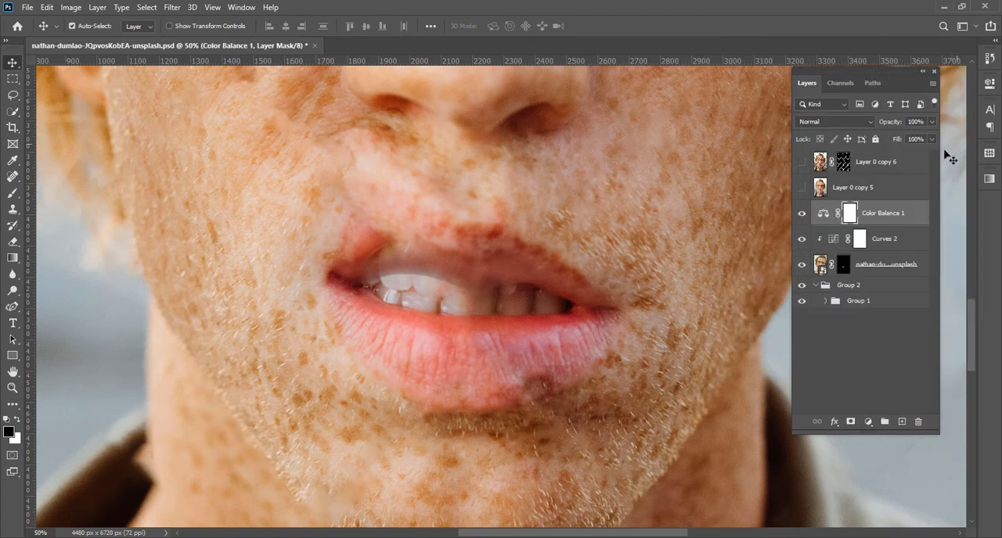
key(Delete)
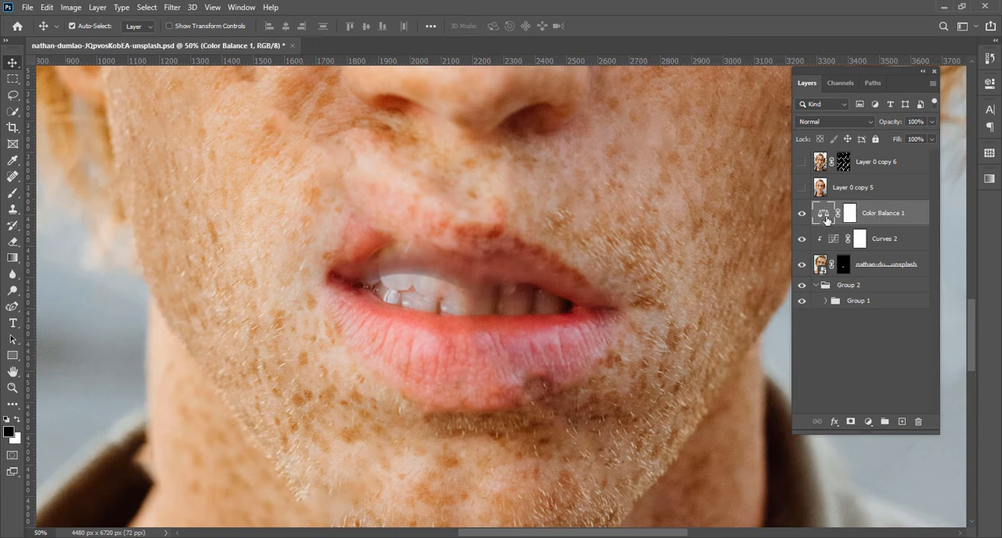
Add a Hue/Saturation adjustment above Curves 2, clipped to the portrait, with hue -3 and saturation +7
click(868, 423)
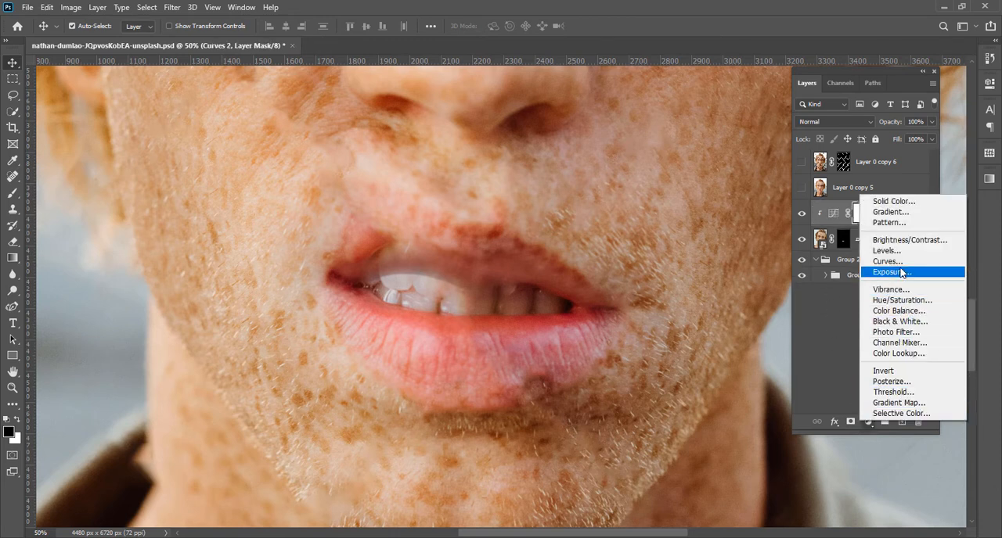
click(892, 301)
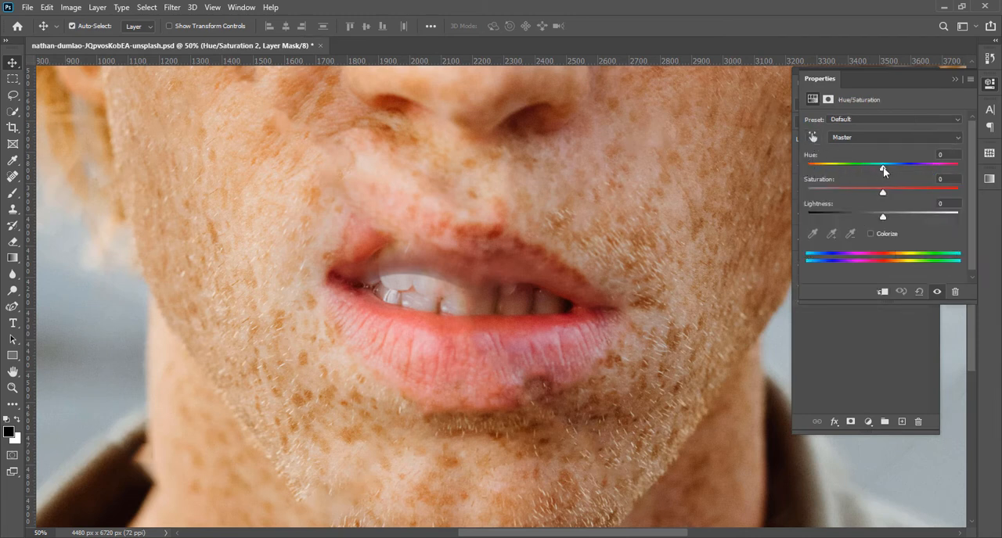
drag(882, 167, 884, 167)
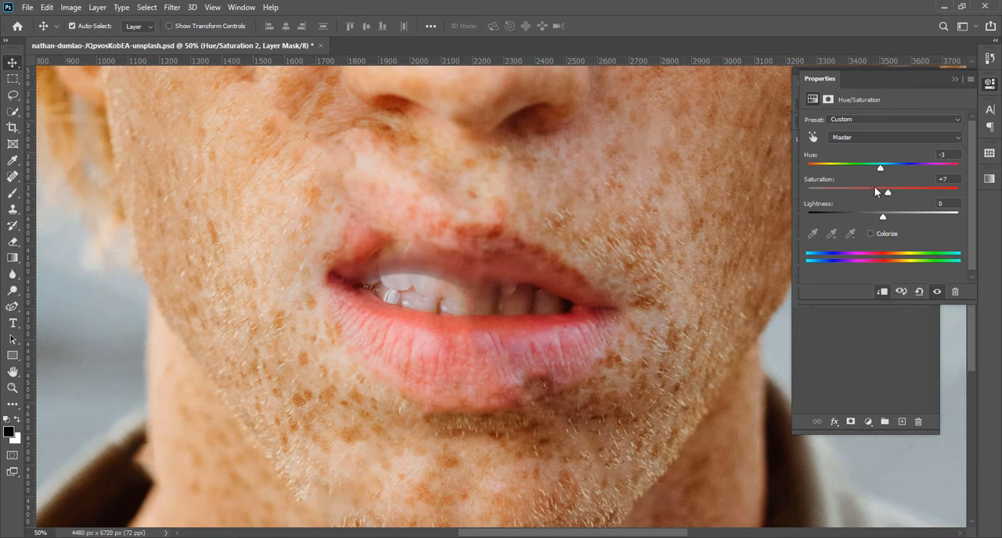
click(955, 80)
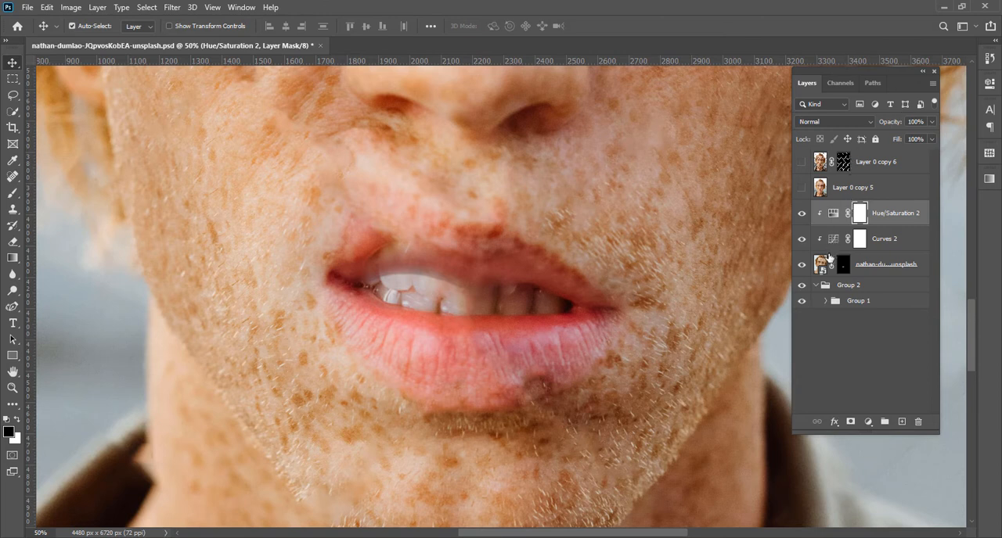
Restore the upper lip edge above the teeth by painting white on the second portrait's mask with a smaller brush of 45 to 60 px
click(840, 266)
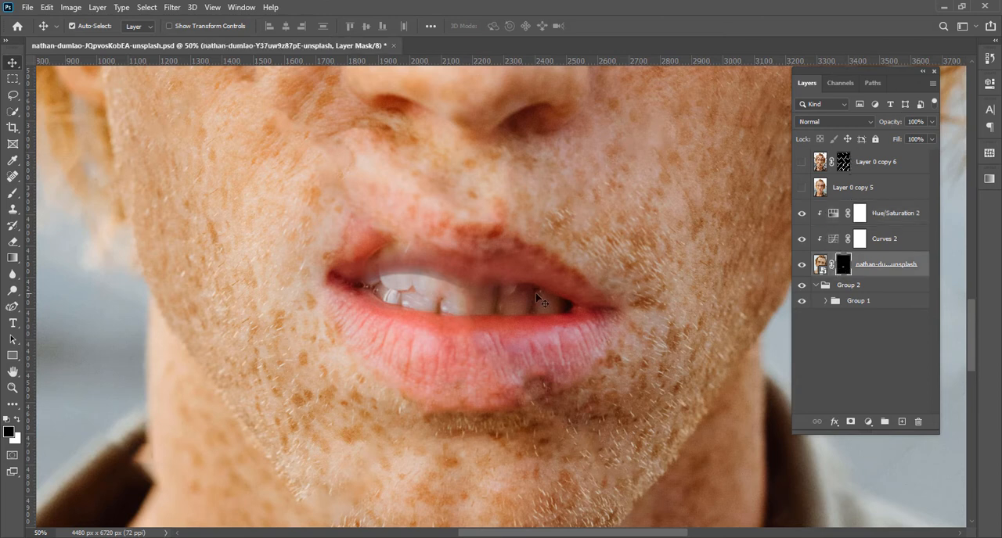
key(b)
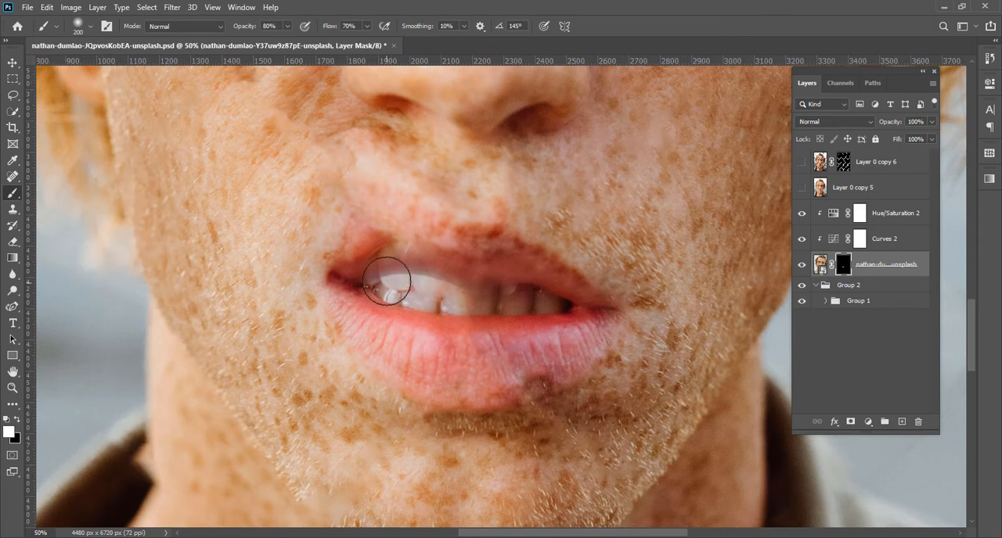
key(x)
key(bracketleft)
key(bracketleft)
key(bracketleft)
key(bracketleft)
key(bracketleft)
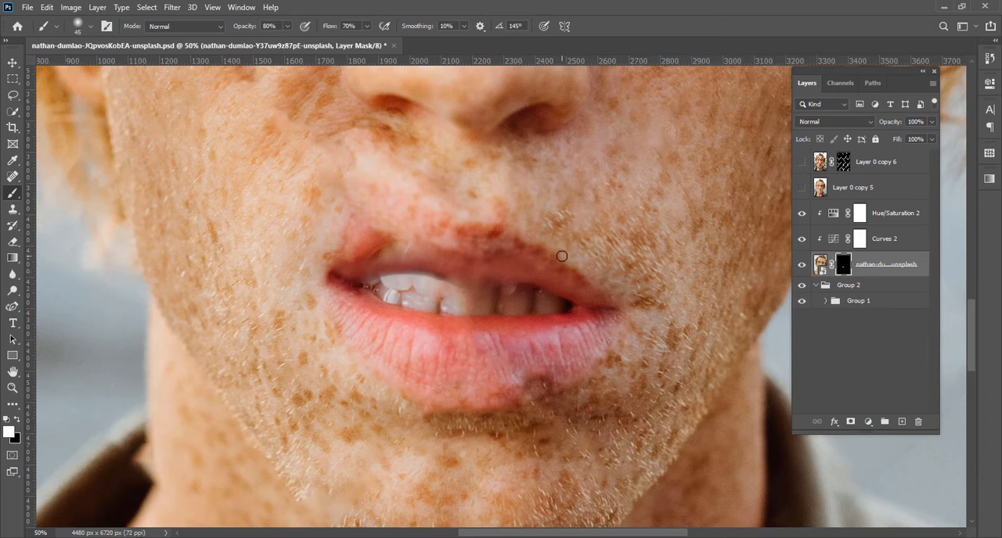
key(ctrl+equal)
key(ctrl+equal)
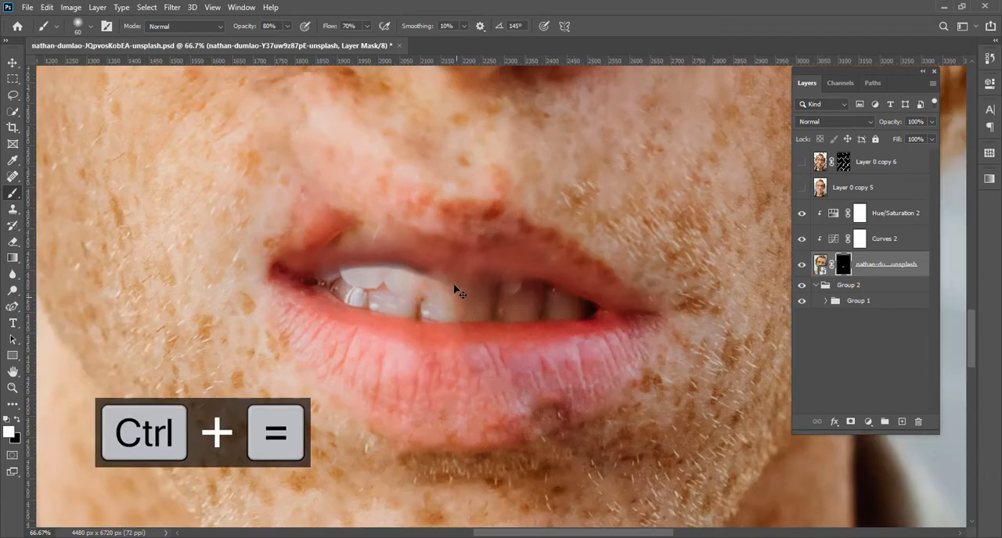
mouse_move(309, 225)
mouse_down()
mouse_move(267, 222)
mouse_move(487, 241)
mouse_move(437, 251)
mouse_move(389, 241)
mouse_move(446, 248)
mouse_up()
key(bracketleft)
key(bracketleft)
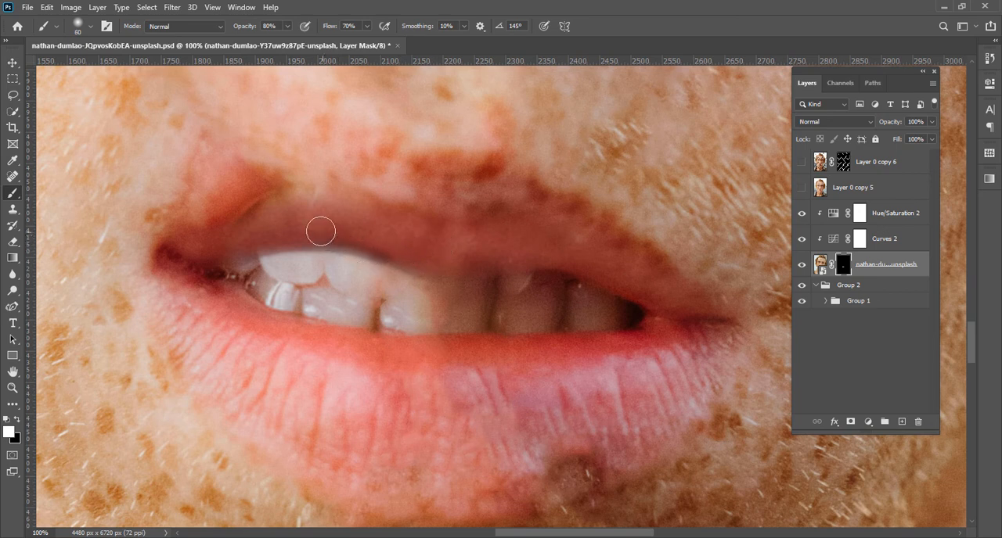
drag(322, 232, 242, 246)
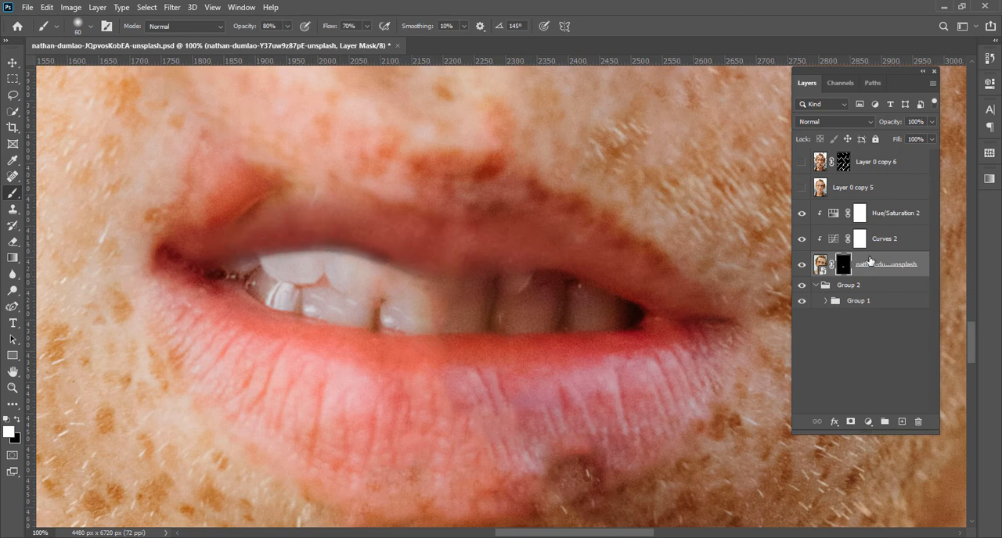
Reopen the Curves 2 adjustment and shift its RGB curve point slightly to lighten the upper lip
double_click(834, 246)
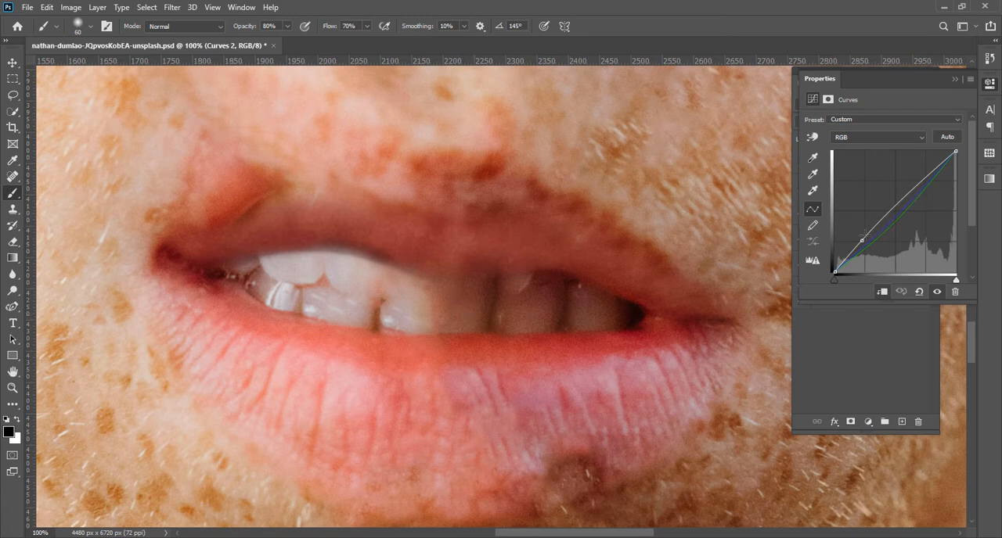
click(861, 241)
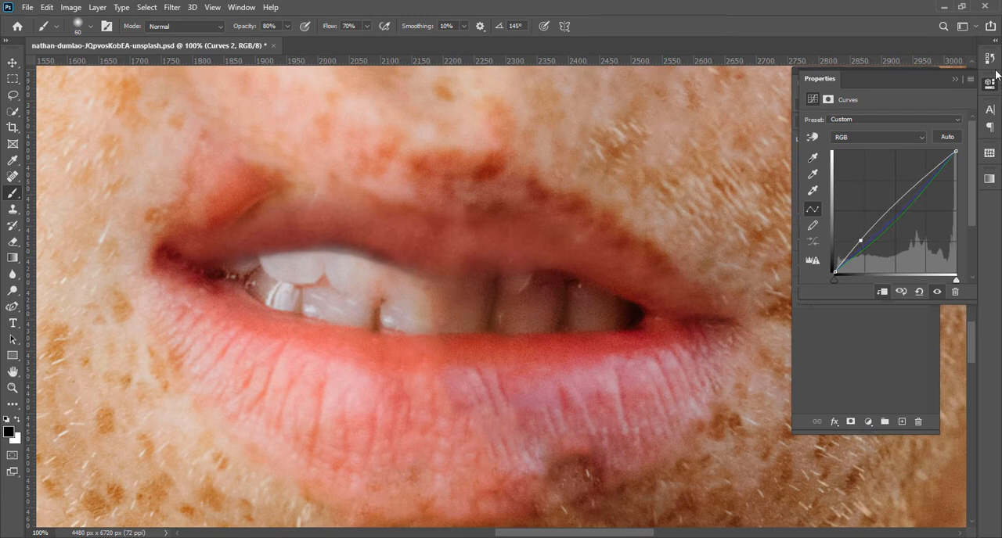
click(954, 80)
key(ctrl+minus)
key(ctrl+minus)
key(ctrl+minus)
key(ctrl+minus)
key(ctrl+minus)
key(ctrl+minus)
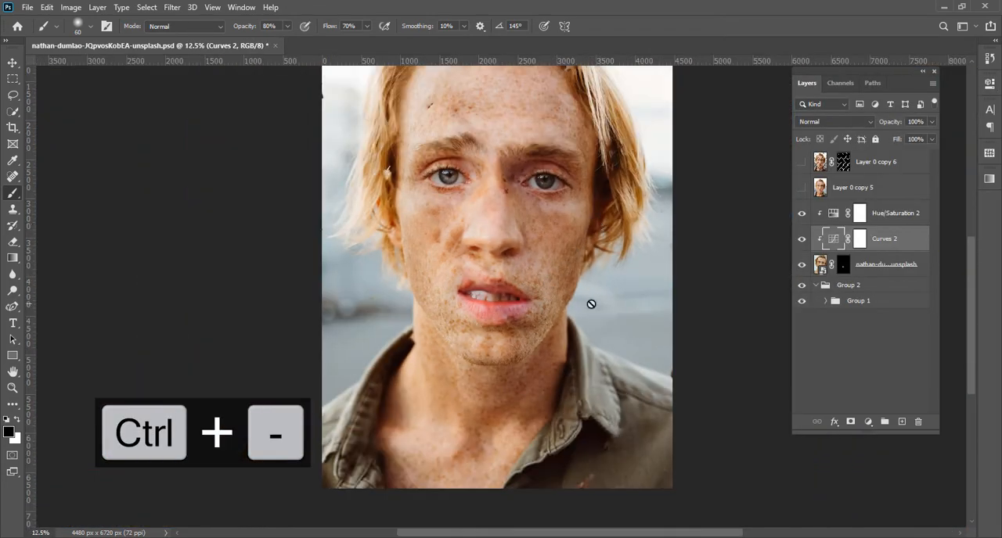
Show Layer 0 copy 5 and remove the small dark mark on its forehead with a lasso selection and the Fill command
drag(590, 301, 526, 295)
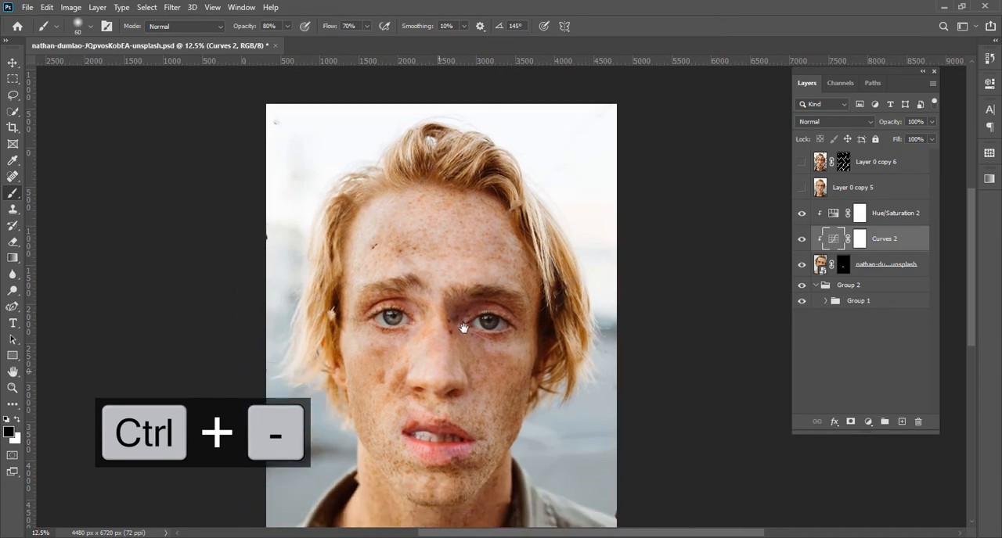
key(ctrl+equal)
key(ctrl+equal)
key(ctrl+equal)
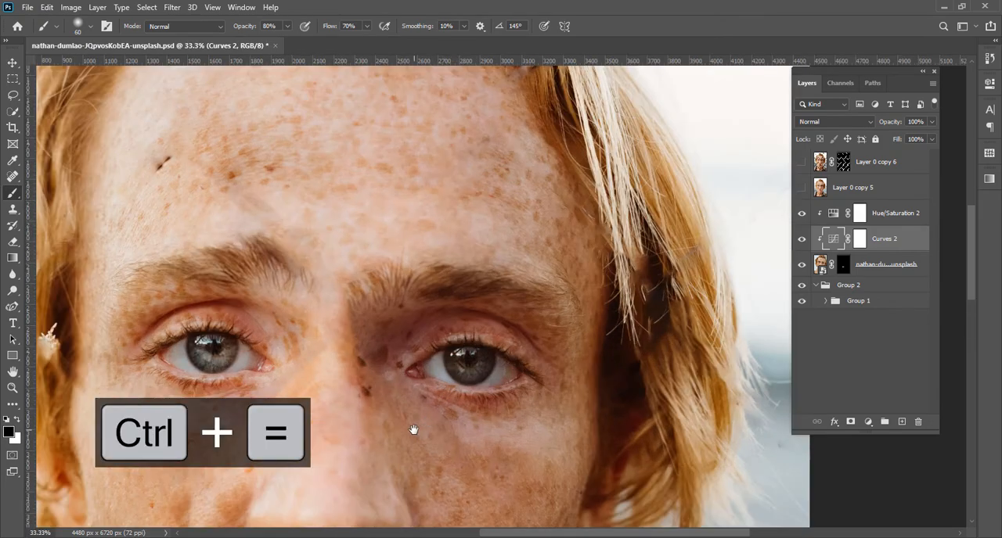
drag(413, 430, 410, 470)
mouse_move(391, 160)
mouse_down()
mouse_move(387, 291)
mouse_move(454, 300)
mouse_move(443, 309)
mouse_move(448, 250)
mouse_up()
key(l)
drag(339, 205, 336, 204)
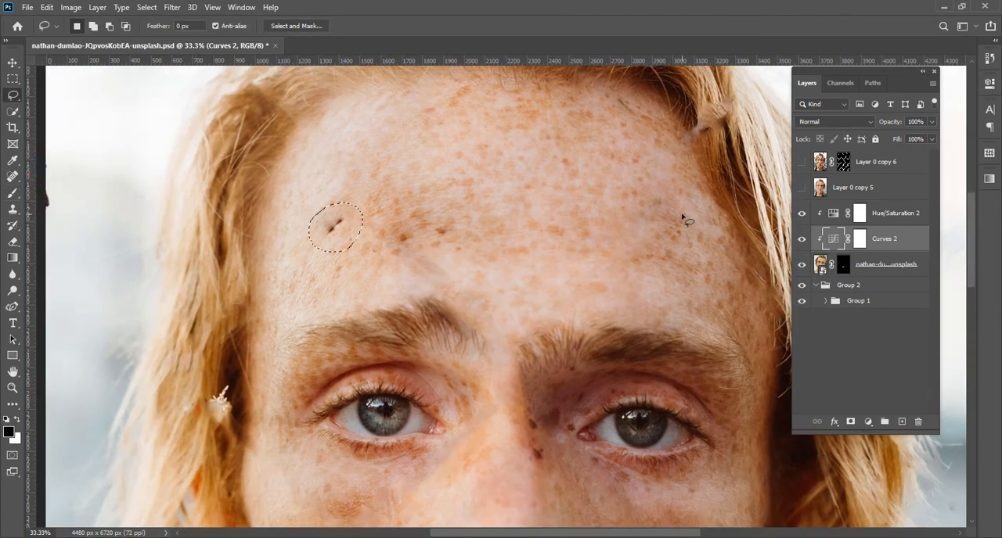
click(818, 265)
click(802, 187)
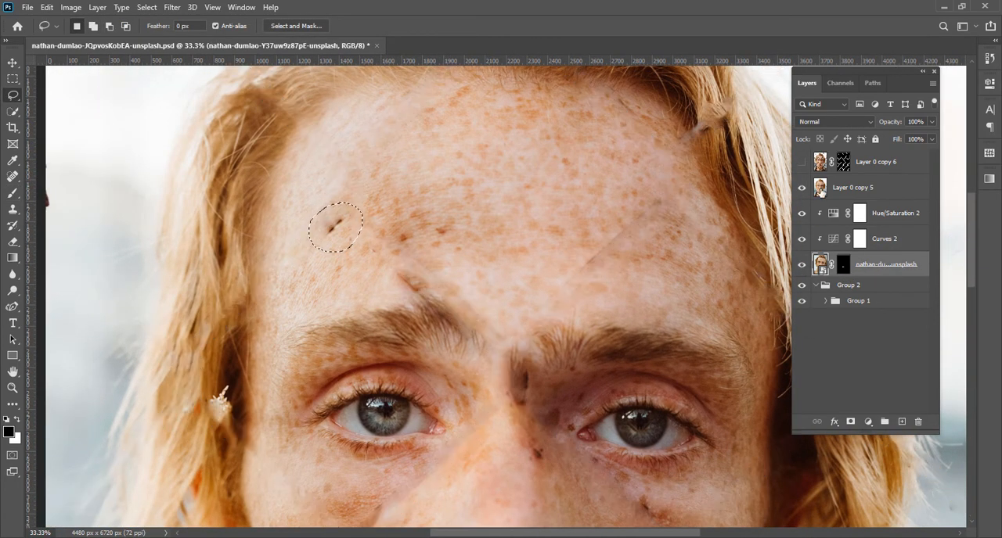
click(821, 191)
key(shift+F5)
key(Return)
Remove further small blemishes, including the dark spot on the side of the nose bridge, by lassoing and filling each, and deselect
drag(435, 501, 443, 260)
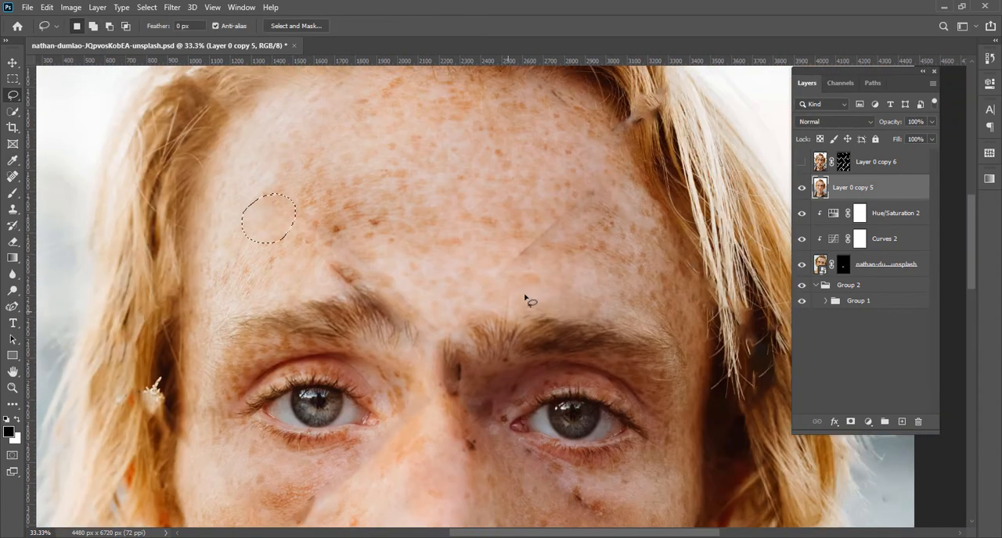
mouse_move(592, 188)
mouse_down()
mouse_move(581, 233)
mouse_move(598, 186)
mouse_up()
mouse_move(332, 252)
mouse_down()
mouse_move(324, 283)
mouse_move(330, 234)
mouse_up()
mouse_move(346, 240)
mouse_down()
mouse_move(331, 274)
mouse_move(345, 241)
mouse_up()
key(shift+F5)
key(Return)
drag(431, 335, 380, 238)
drag(421, 314, 415, 317)
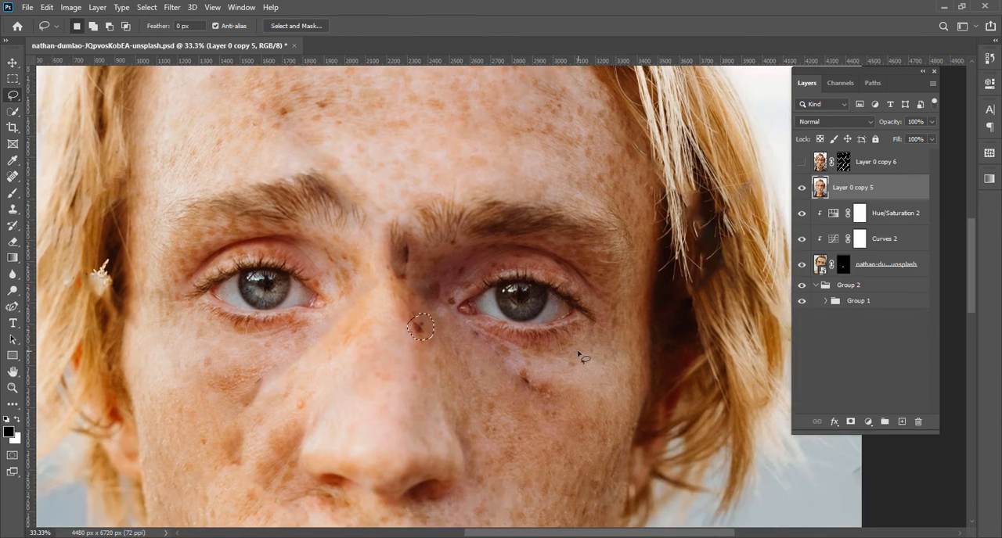
key(shift+F5)
key(Return)
key(ctrl+d)
Try to lasso the elongated dark mark between the eyebrows for removal on Layer 0 copy 5
drag(373, 276, 369, 286)
mouse_move(482, 454)
mouse_down()
mouse_move(386, 324)
mouse_move(433, 417)
mouse_up()
drag(349, 194, 346, 193)
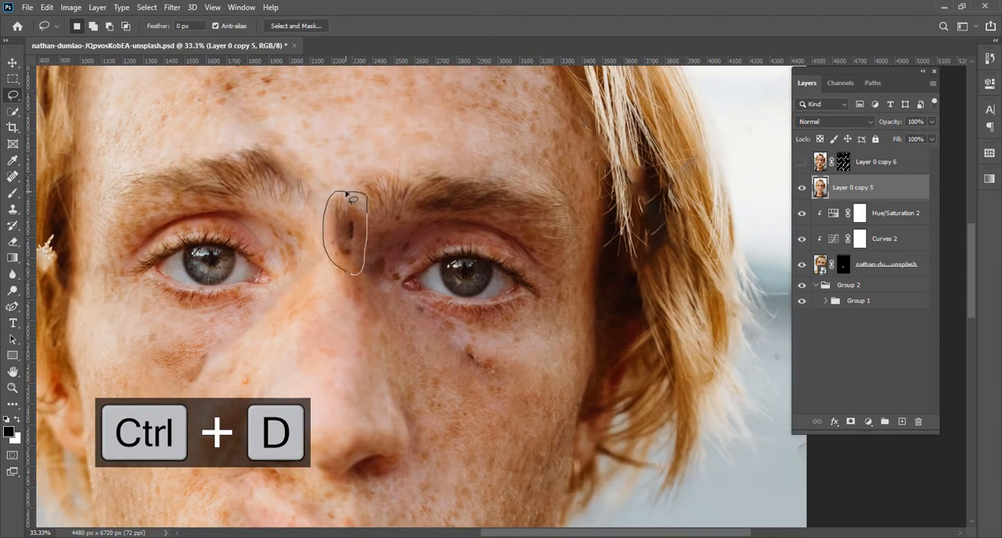
key(ctrl+z)
drag(372, 290, 385, 318)
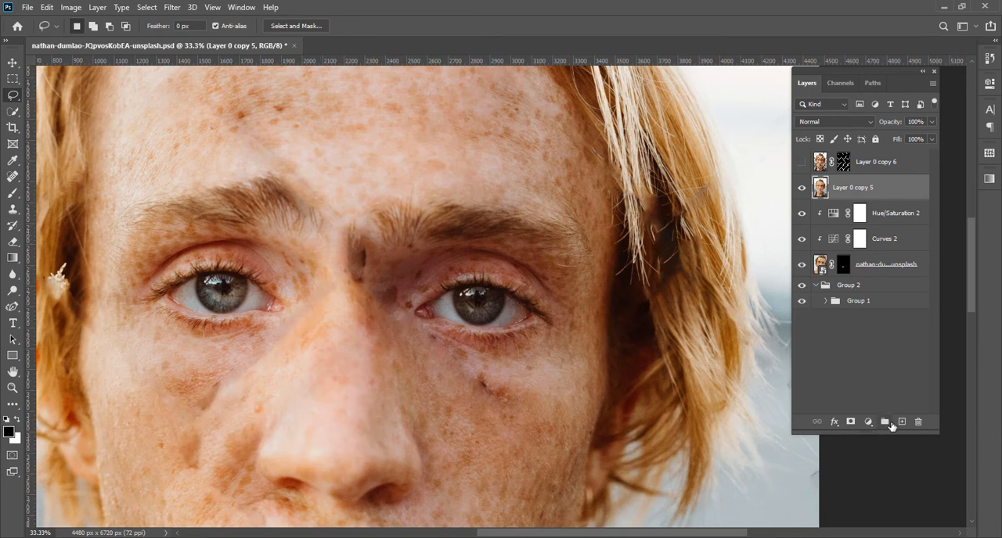
Try to cover the dark mark between the eyebrows with nearby skin using the Clone Stamp on a new layer above Layer 0 copy 5
click(901, 422)
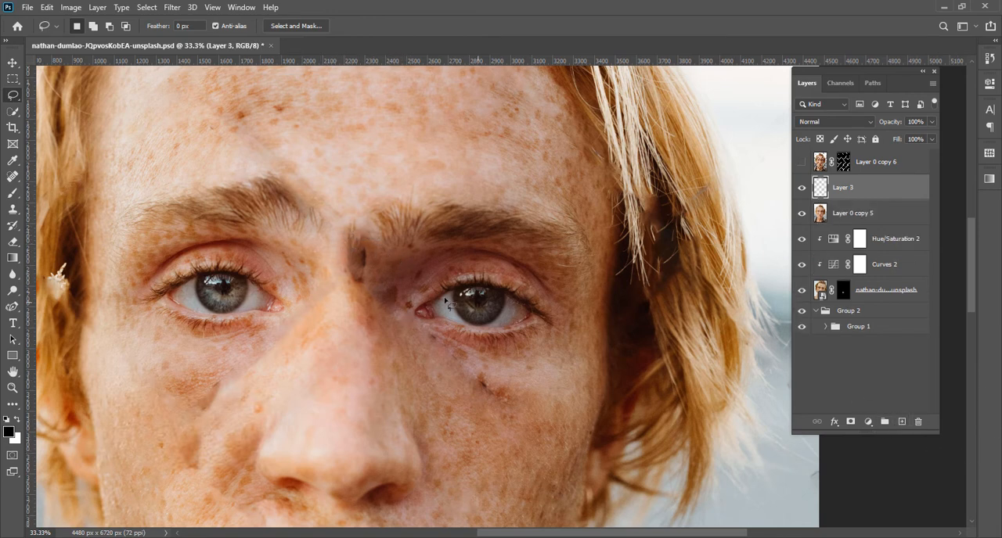
click(12, 209)
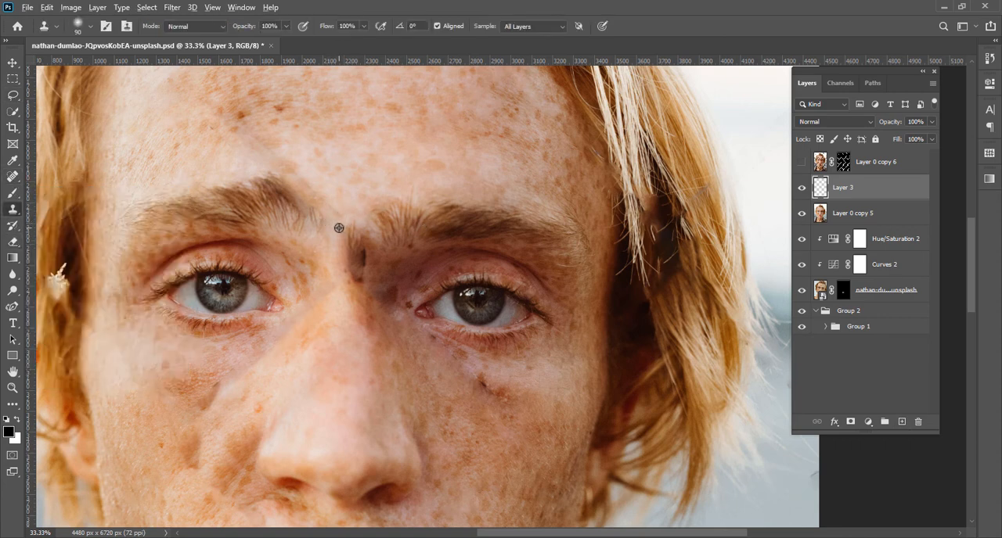
alt+click(339, 228)
drag(352, 232, 356, 276)
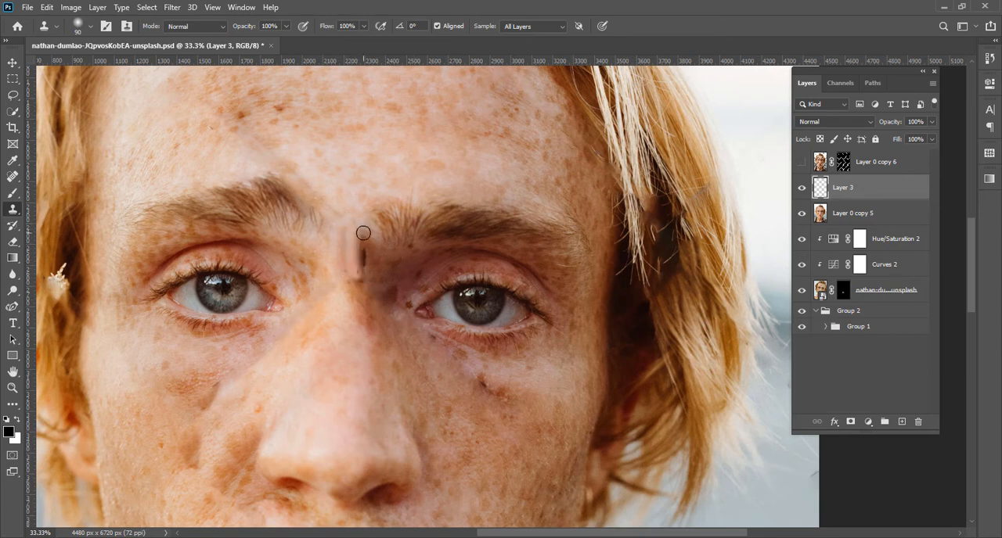
drag(363, 233, 357, 280)
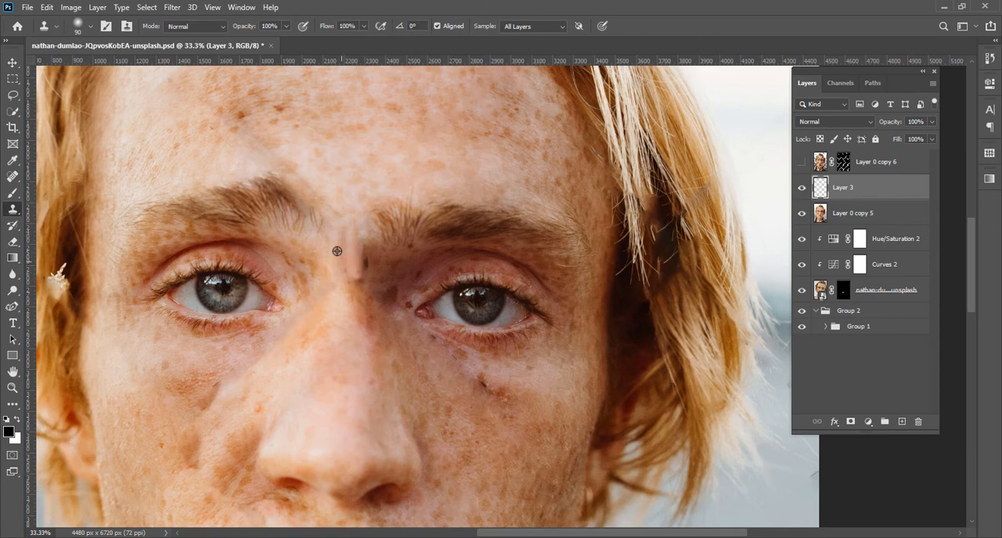
alt+click(336, 252)
drag(358, 247, 367, 292)
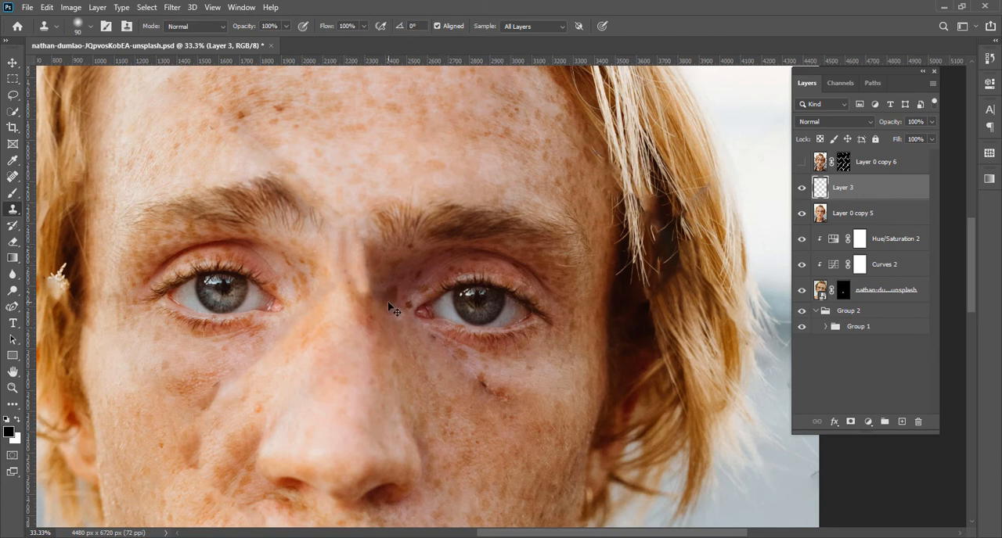
Undo the clone strokes between the eyebrows
key(ctrl+z)
key(ctrl+z)
key(ctrl+z)
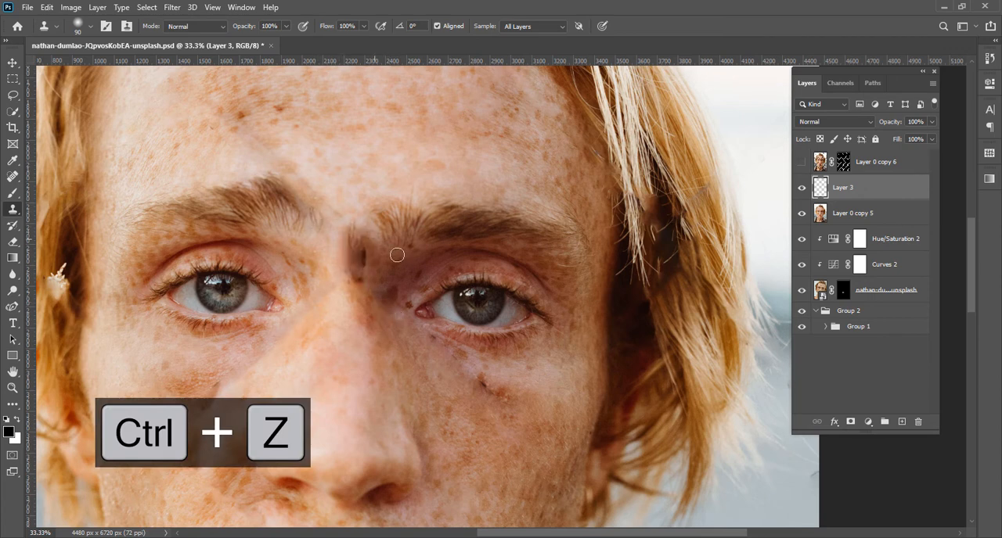
Lasso the dark mark between the eyebrows and open Content-Aware Fill for it on Layer 0 copy 5
click(13, 94)
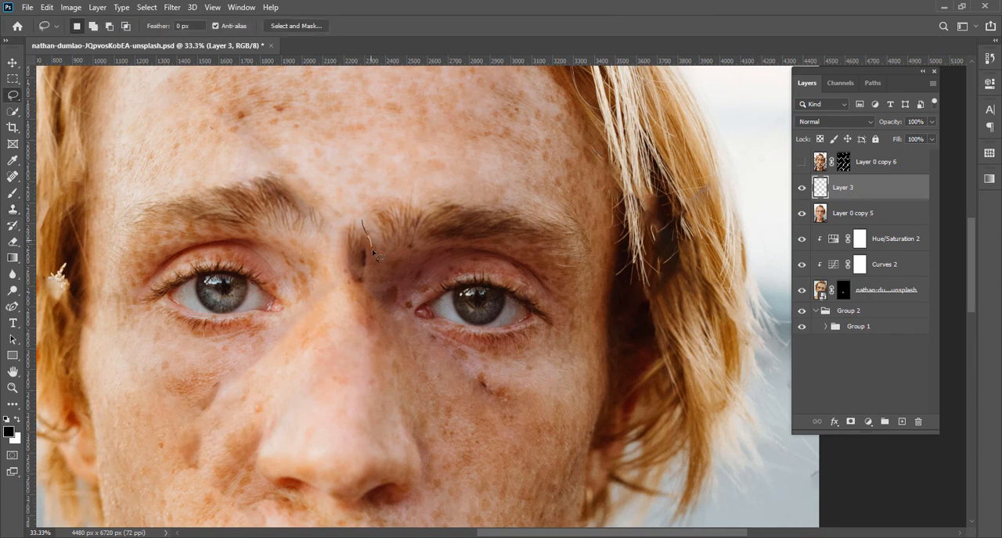
mouse_move(349, 293)
mouse_down()
mouse_move(347, 220)
mouse_move(363, 228)
mouse_up()
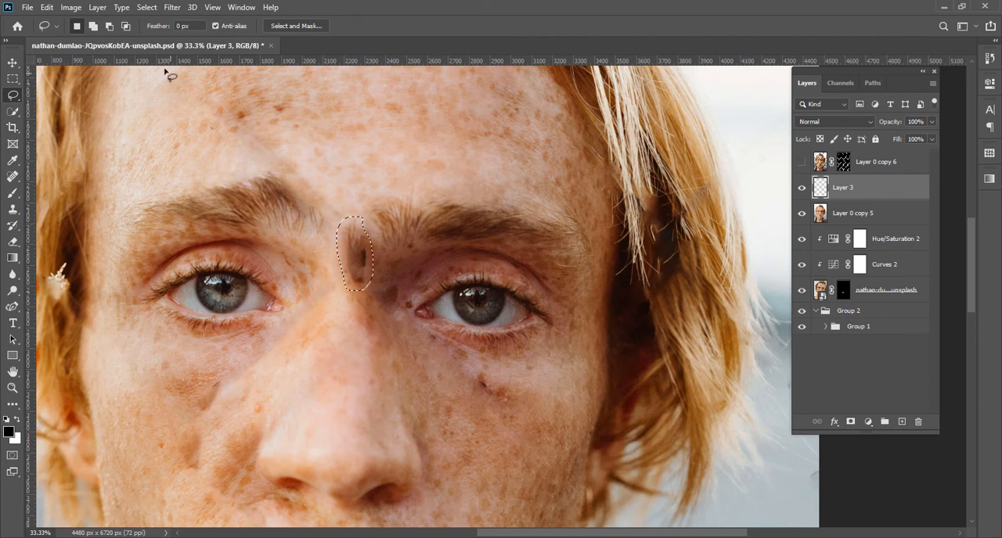
click(47, 7)
click(100, 226)
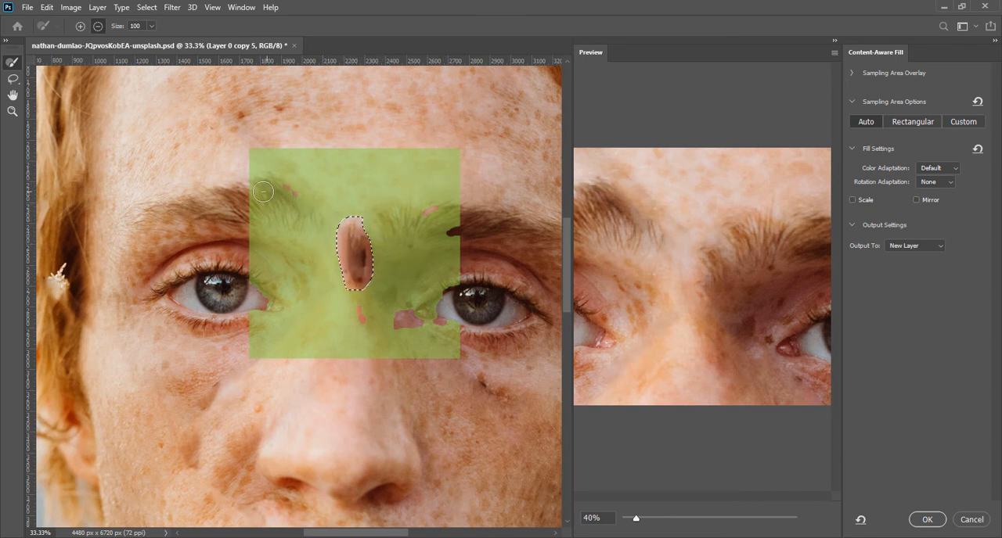
Exclude the inner end of the eyebrow on the image's left from the sampling area, keeping the skin below it as a source
mouse_move(256, 185)
mouse_down()
mouse_move(293, 204)
mouse_move(212, 182)
mouse_move(214, 197)
mouse_move(271, 214)
mouse_move(281, 205)
mouse_move(250, 200)
mouse_move(287, 209)
mouse_move(258, 207)
mouse_move(252, 219)
mouse_move(265, 228)
mouse_move(304, 212)
mouse_up()
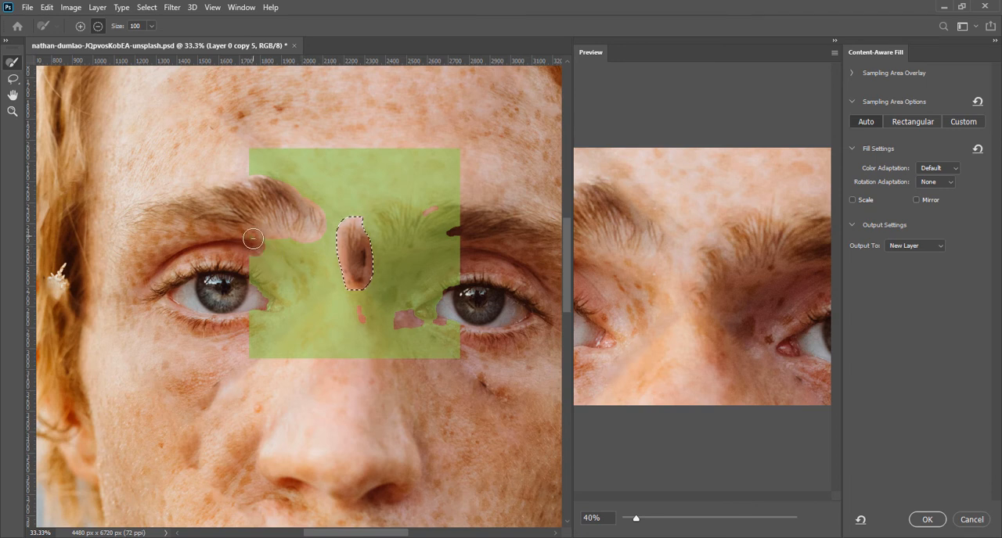
click(281, 249)
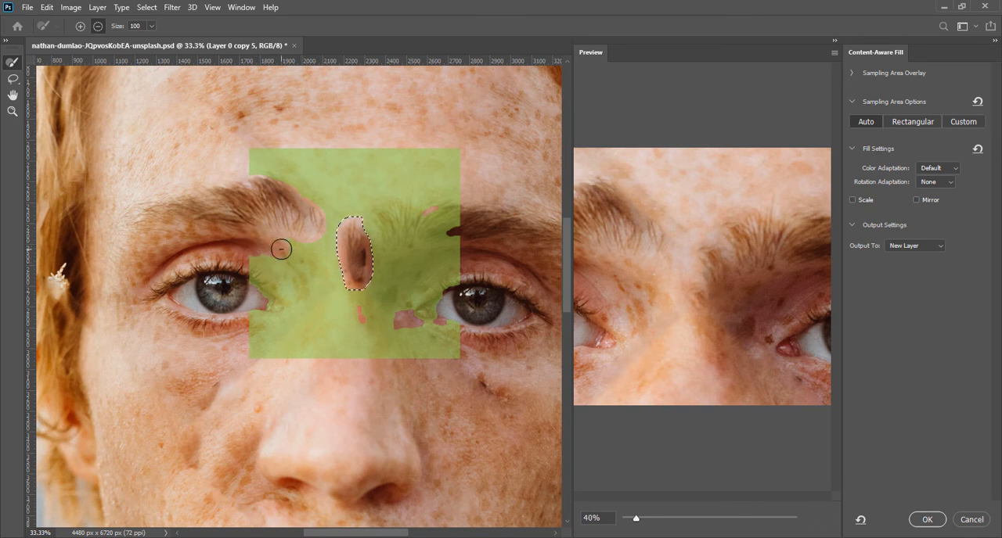
key(alt)
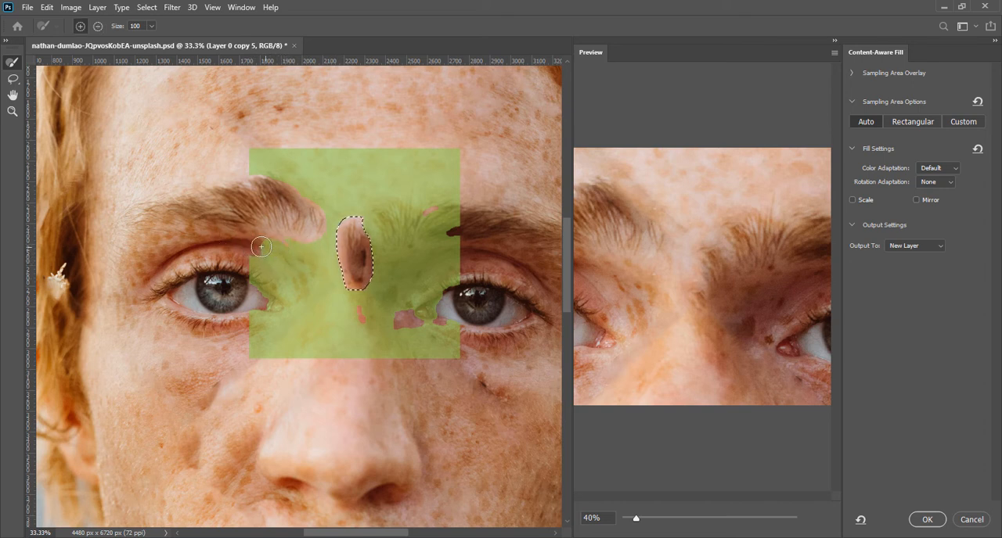
drag(250, 245, 304, 253)
key(alt)
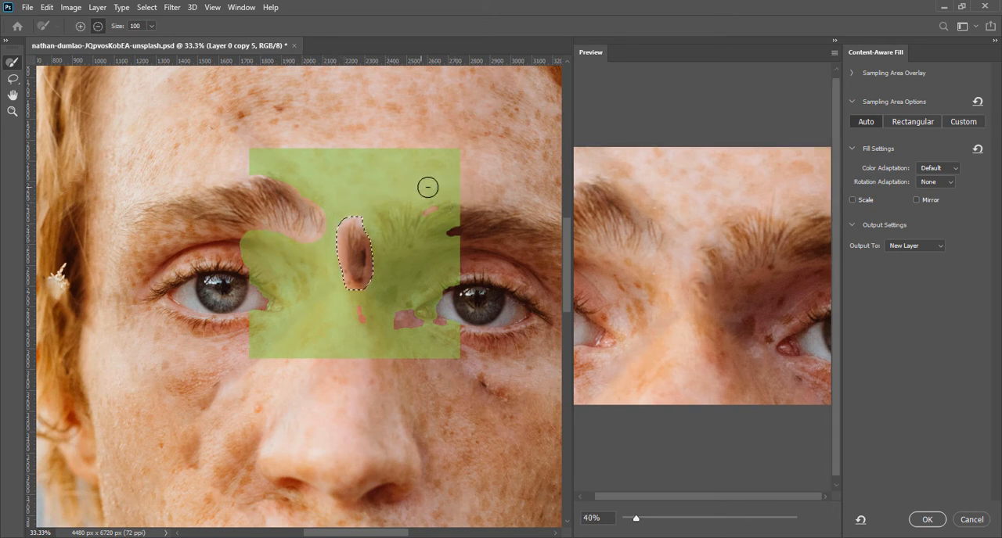
Exclude the inner end of the other eyebrow from the sampling area, refine the edges and output the fill to a new layer
mouse_move(428, 186)
mouse_down()
mouse_move(456, 206)
mouse_move(441, 195)
mouse_move(399, 207)
mouse_move(390, 215)
mouse_move(400, 226)
mouse_move(380, 223)
mouse_move(393, 236)
mouse_move(451, 220)
mouse_up()
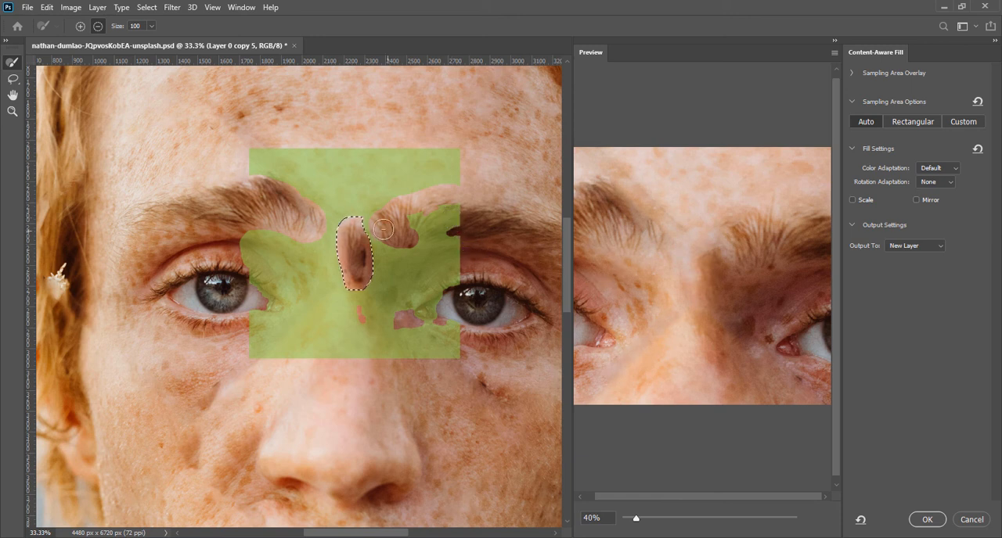
drag(400, 236, 412, 232)
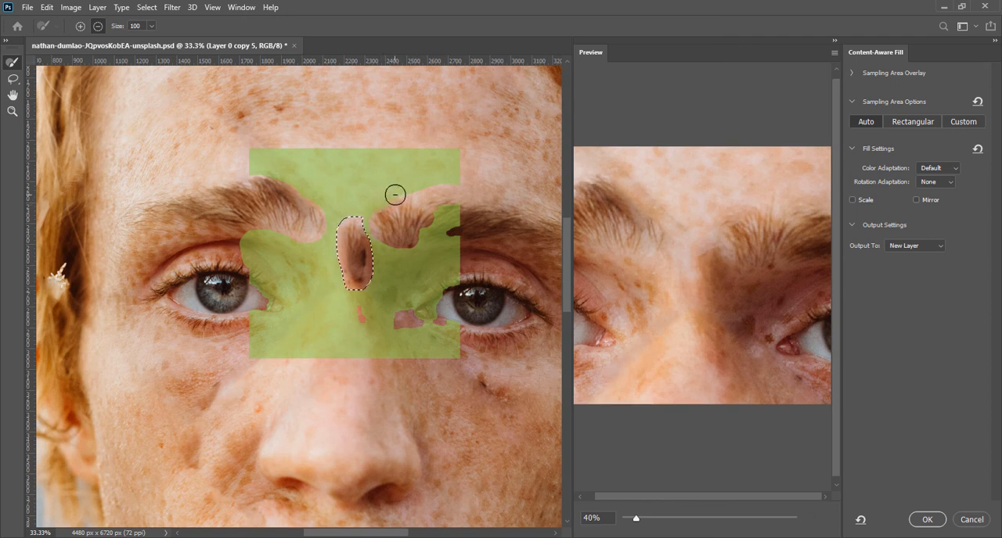
drag(395, 195, 411, 195)
key(alt)
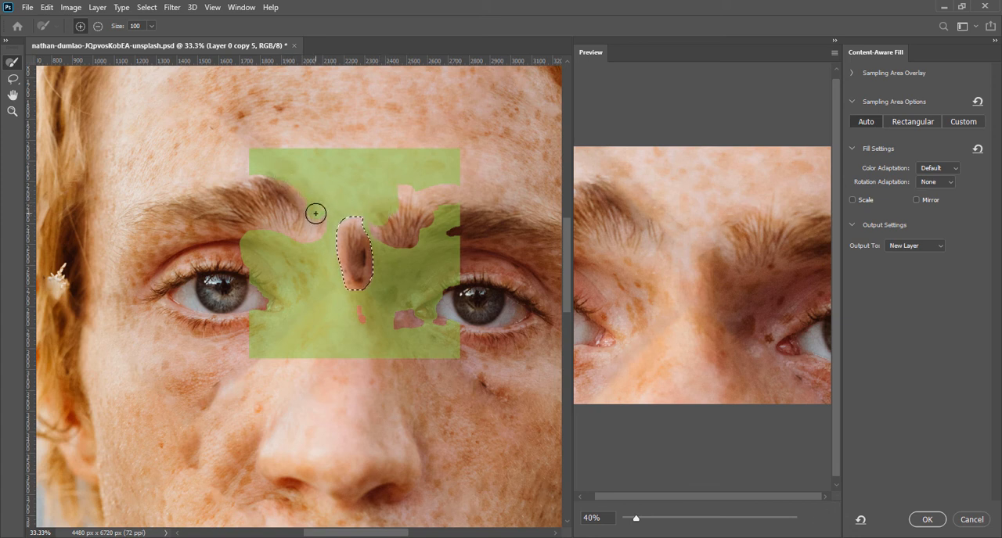
key(alt)
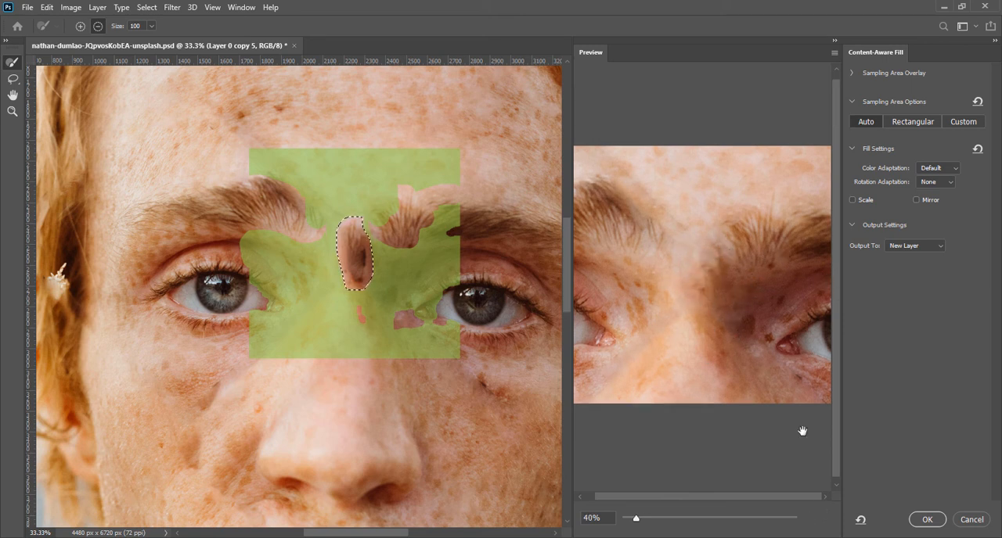
click(929, 520)
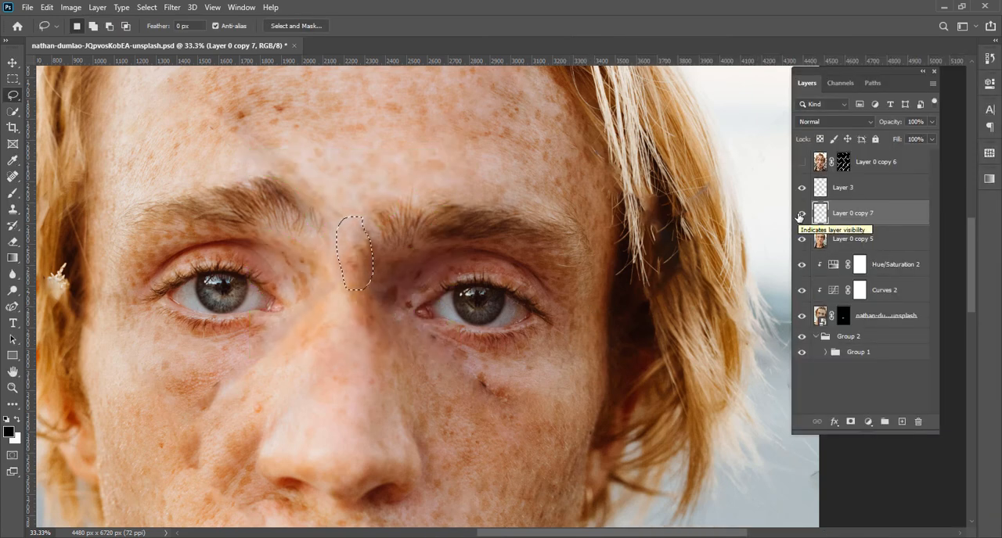
Compare the area between the eyebrows with and without the fill on Layer 0 copy 7
click(801, 216)
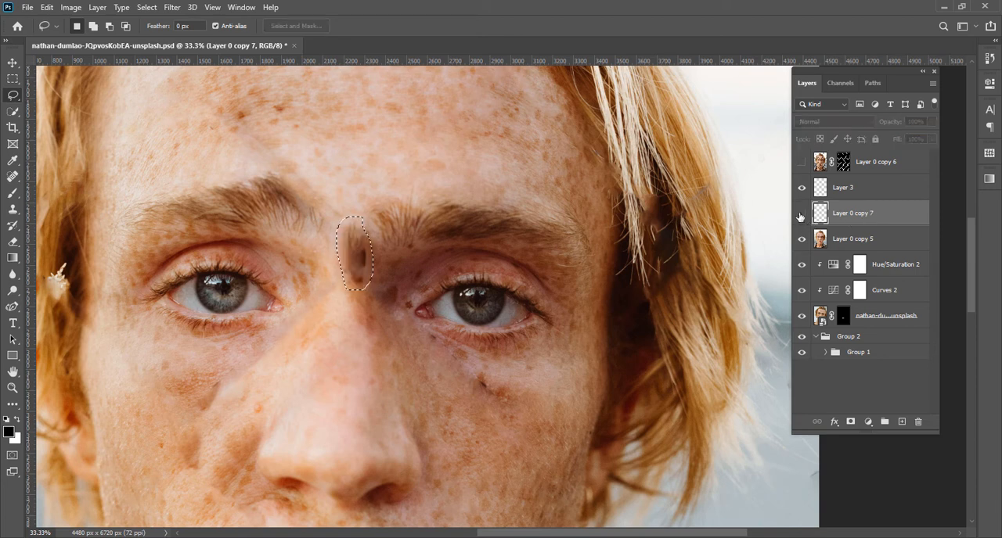
click(800, 217)
click(800, 216)
click(801, 216)
click(801, 216)
click(801, 216)
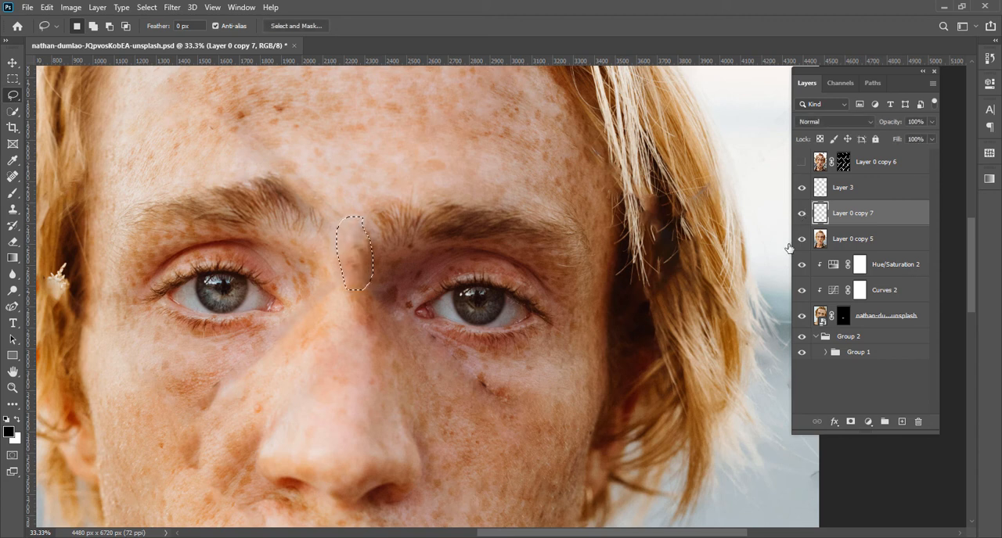
Clear the old selection and lasso the dark spot on the cheek below the eye on the image's right
key(ctrl+d)
drag(493, 381, 367, 210)
drag(433, 312, 462, 252)
drag(383, 329, 530, 360)
drag(535, 205, 509, 340)
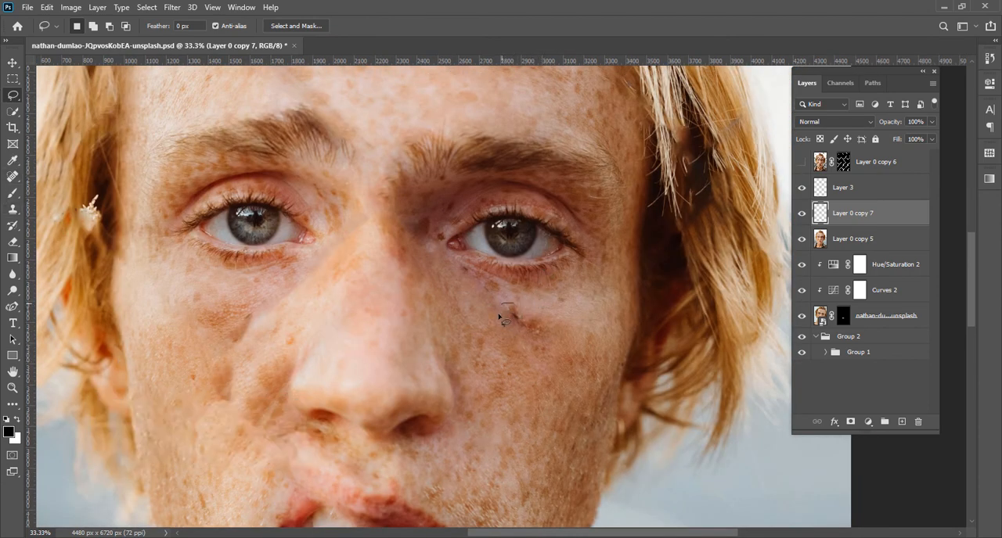
drag(534, 337, 523, 304)
Try to fill the selected cheek spot on Layer 0 copy 7
key(shift+F5)
key(Return)
key(ctrl+z)
Fill the selected cheek spot on Layer 0 copy 5 and deselect
click(811, 243)
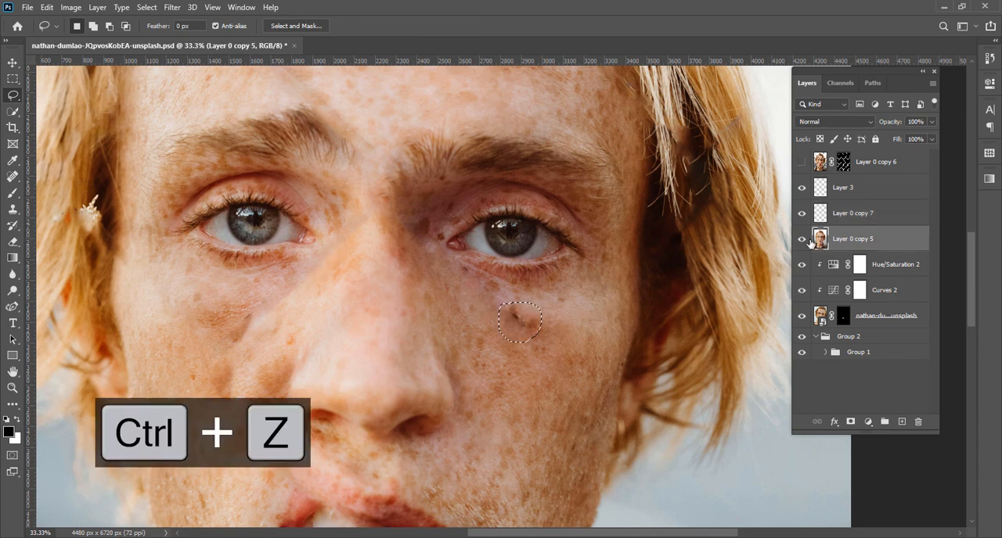
key(shift+F5)
key(Return)
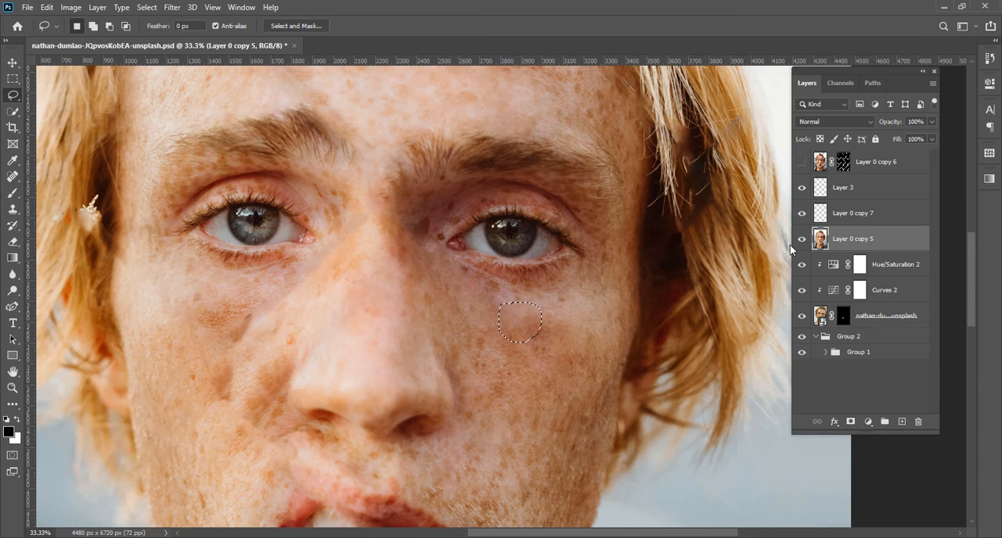
key(ctrl+d)
Try cloning clean lip texture over the dark marks near the lower lip's bottom edge on Layer 3
drag(518, 328, 455, 266)
mouse_move(481, 414)
mouse_down()
mouse_move(457, 355)
mouse_move(442, 266)
mouse_up()
mouse_move(415, 407)
mouse_down()
mouse_move(418, 331)
mouse_move(432, 329)
mouse_move(405, 346)
mouse_move(414, 348)
mouse_up()
drag(336, 339, 351, 342)
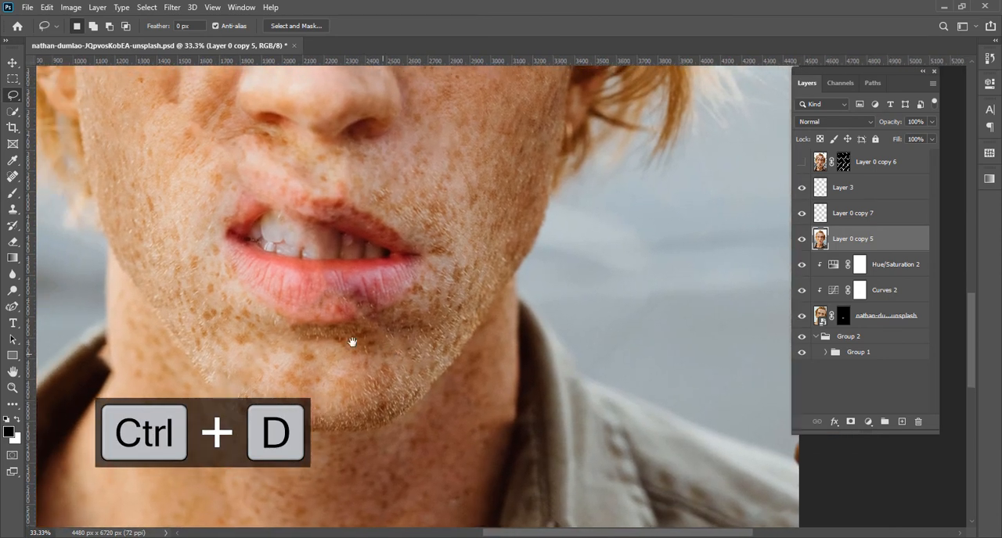
key(ctrl+equal)
key(ctrl+equal)
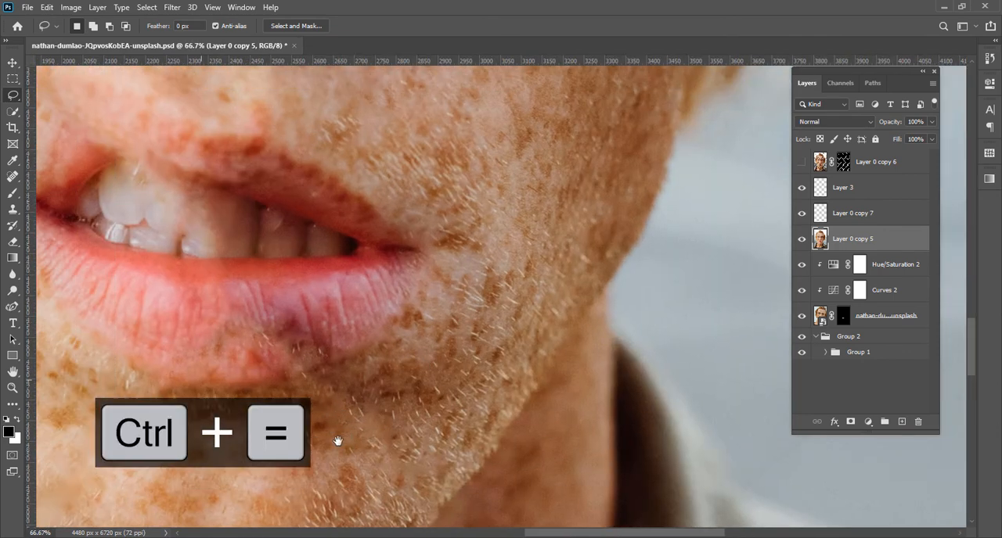
mouse_move(338, 442)
mouse_down()
mouse_move(401, 461)
mouse_move(355, 449)
mouse_up()
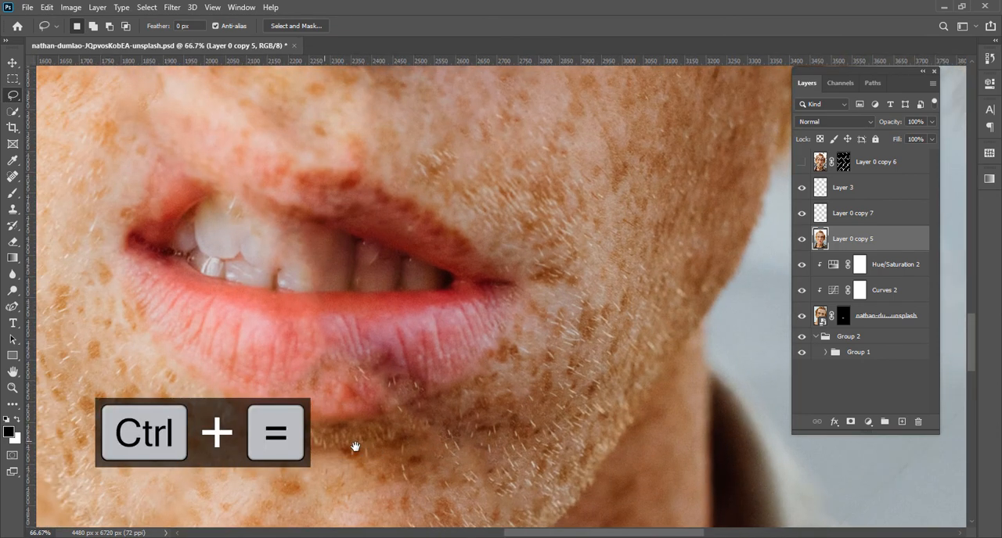
click(12, 209)
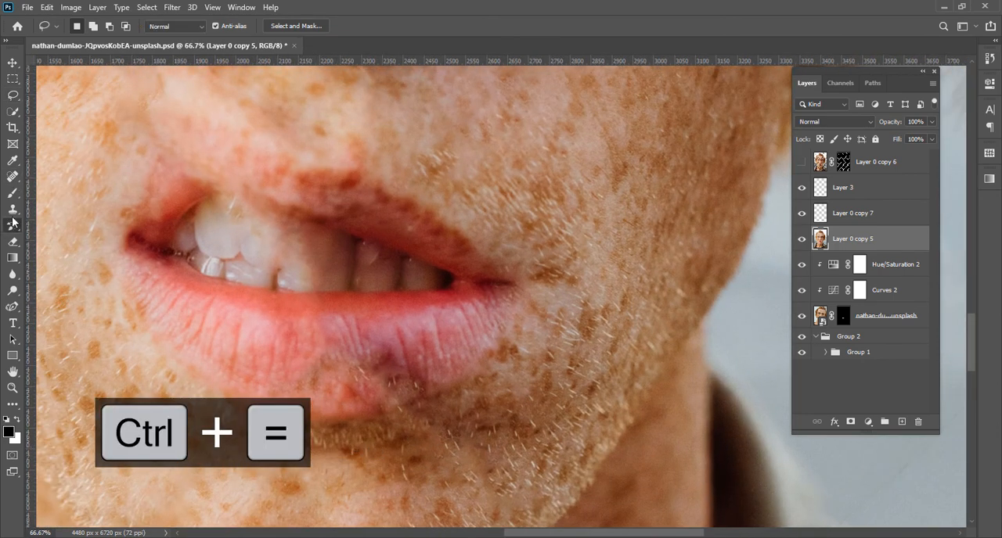
click(843, 188)
alt+click(336, 408)
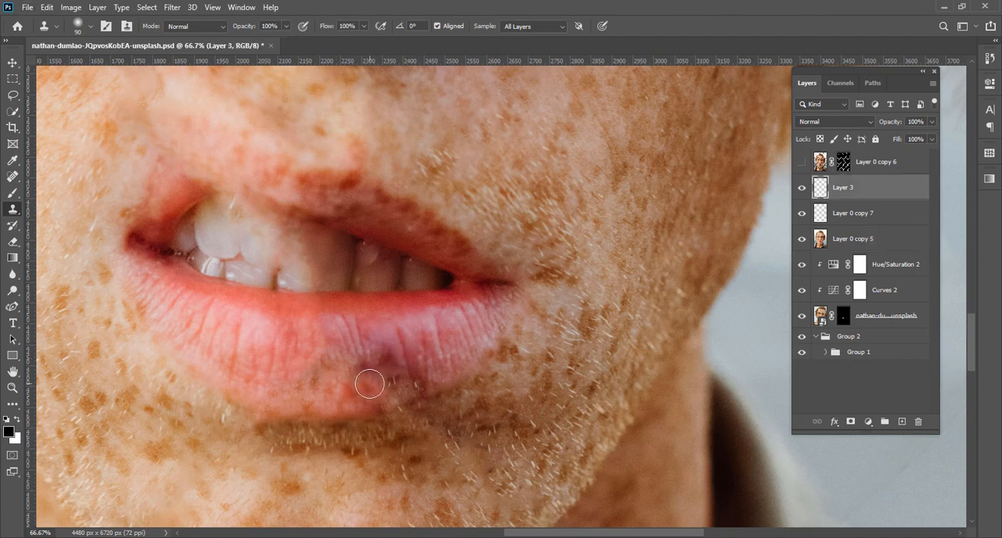
alt+click(341, 396)
mouse_move(368, 381)
mouse_down()
mouse_move(368, 390)
mouse_move(409, 369)
mouse_move(415, 324)
mouse_up()
key(ctrl+z)
alt+click(353, 339)
click(360, 388)
key(ctrl+z)
Clone nearby lip texture over the purplish patch in the lower lip on Layer 3
drag(427, 359, 440, 395)
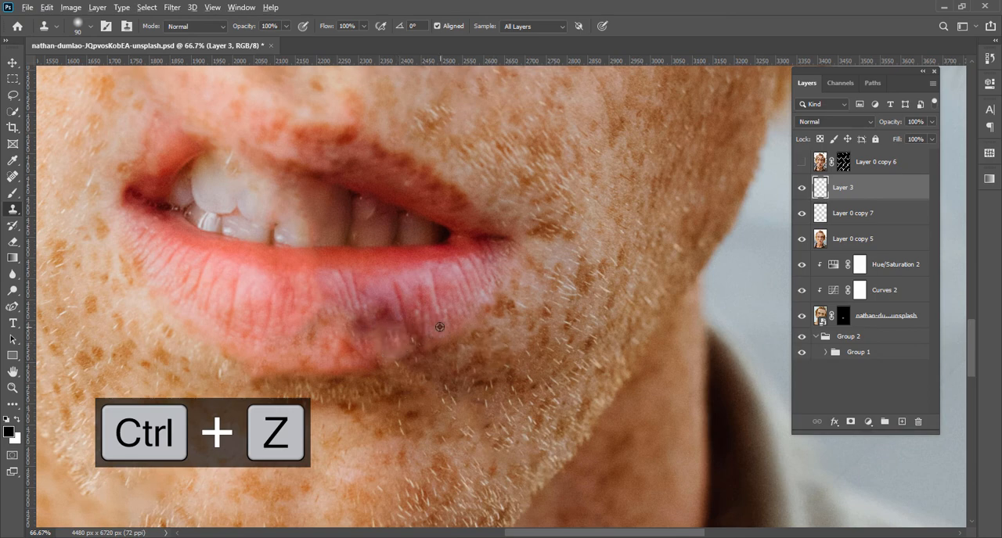
alt+click(389, 314)
click(359, 322)
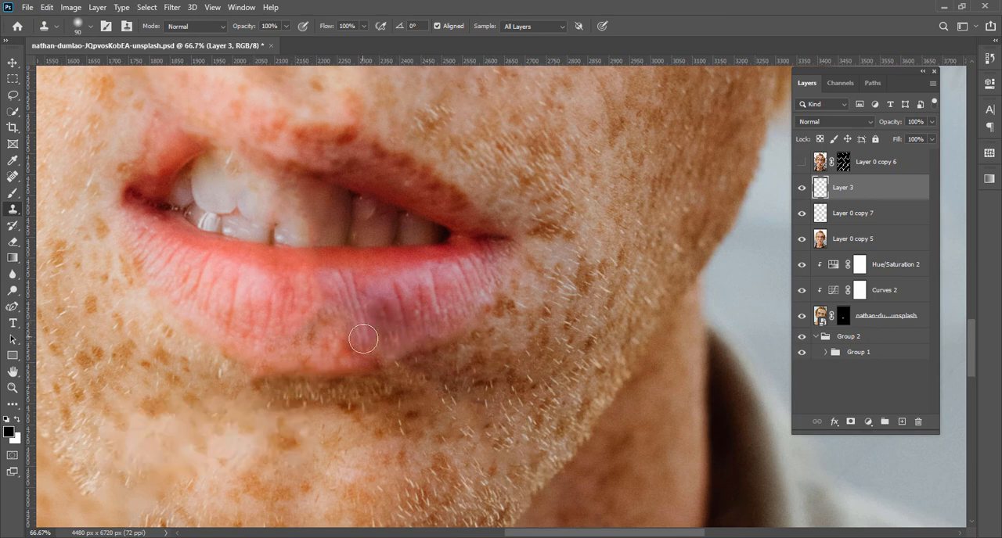
drag(363, 338, 366, 353)
drag(307, 388, 309, 407)
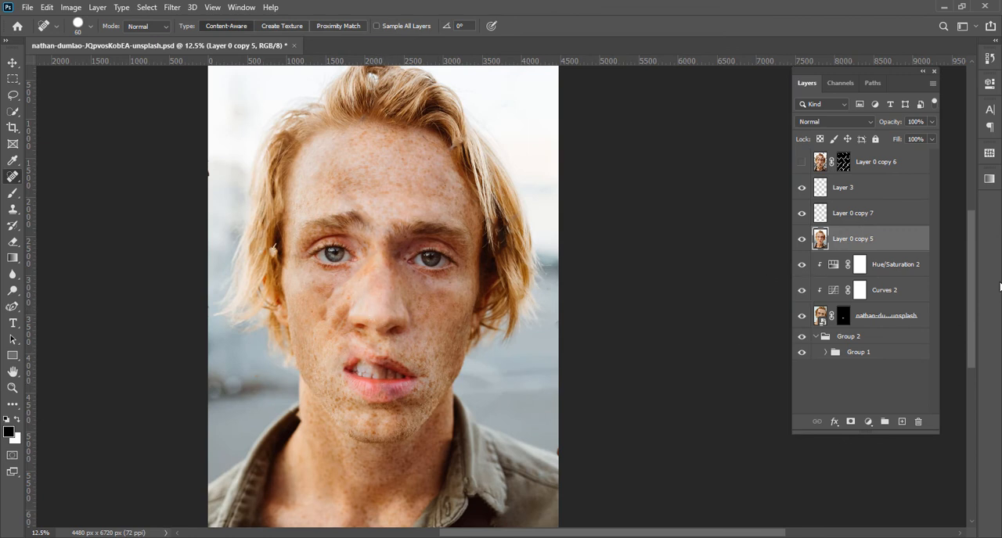
Group the Hue/Saturation 2, Curves 2 and masked second-portrait layers, and bring the group to the top of the layer stack
click(834, 267)
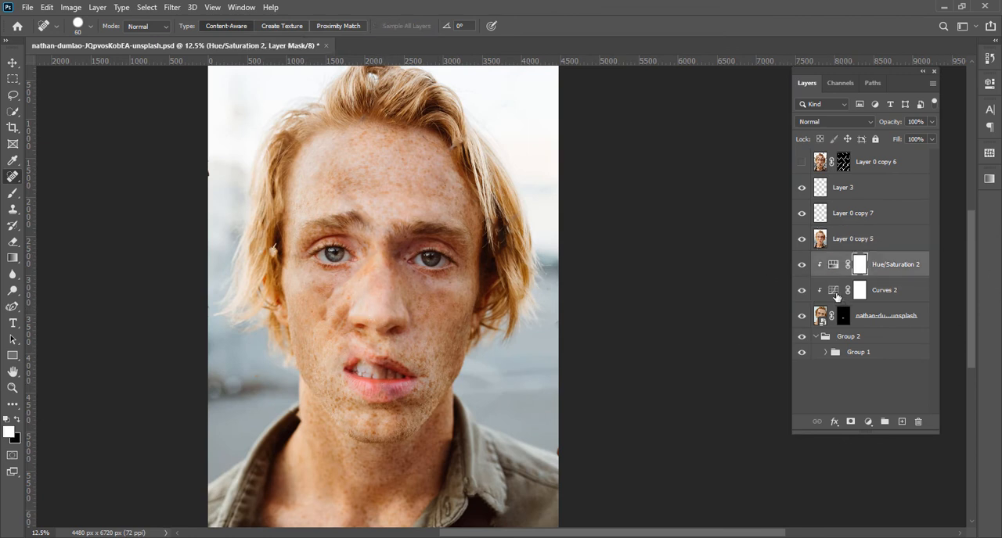
click(835, 294)
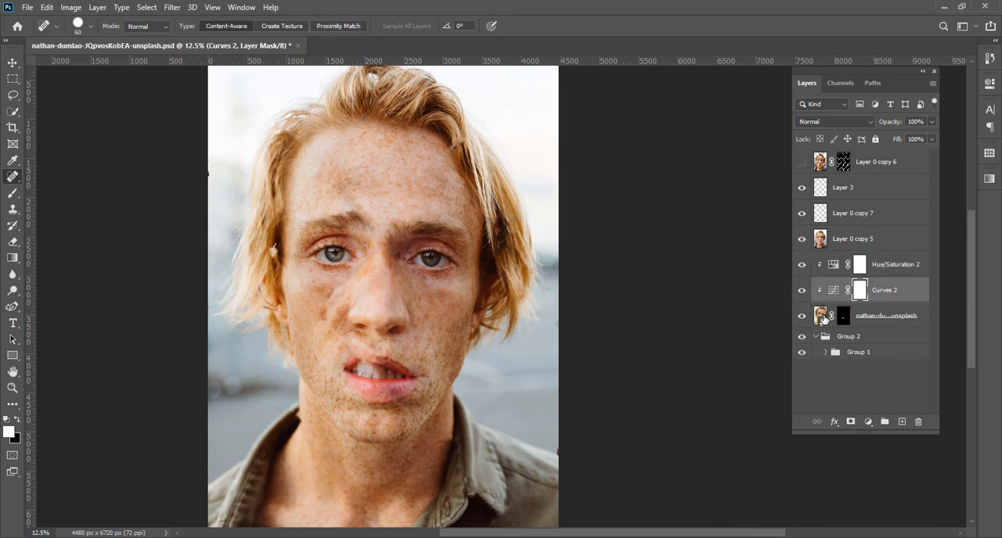
click(831, 274)
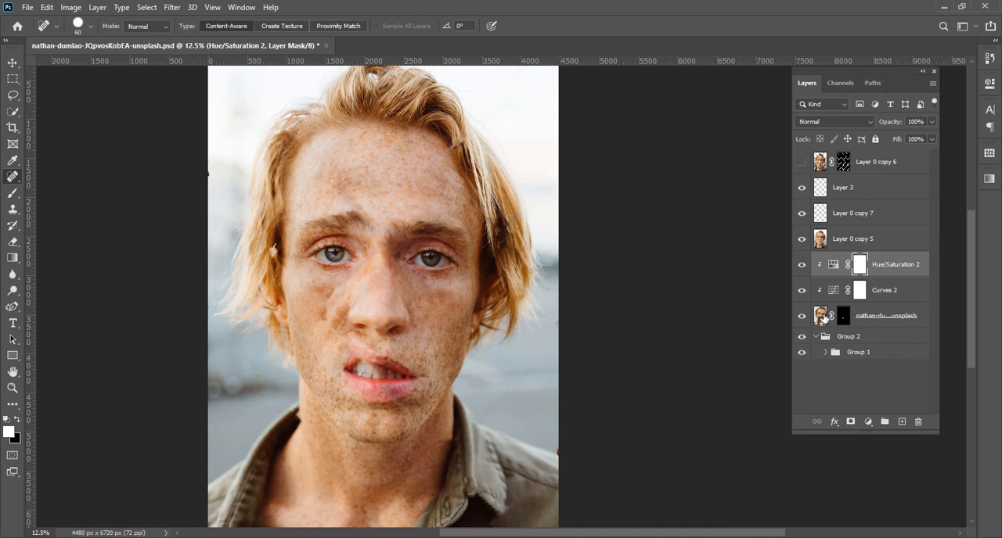
shift+click(822, 317)
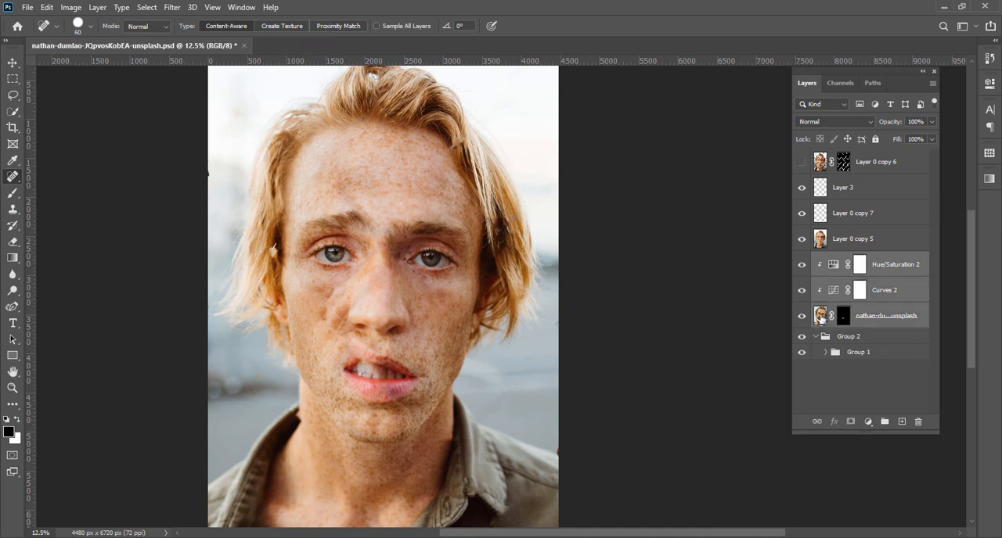
key(ctrl+g)
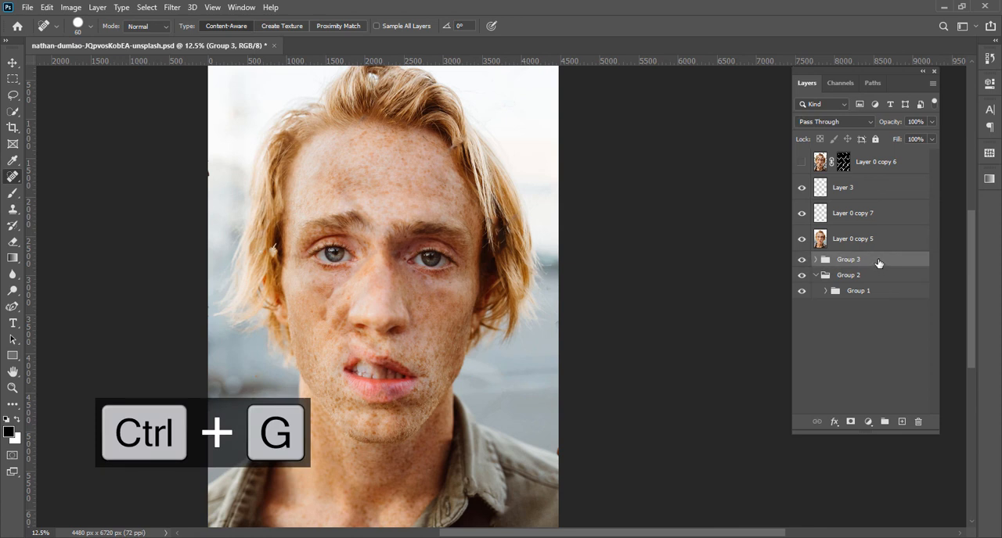
key(ctrl+shift+bracketright)
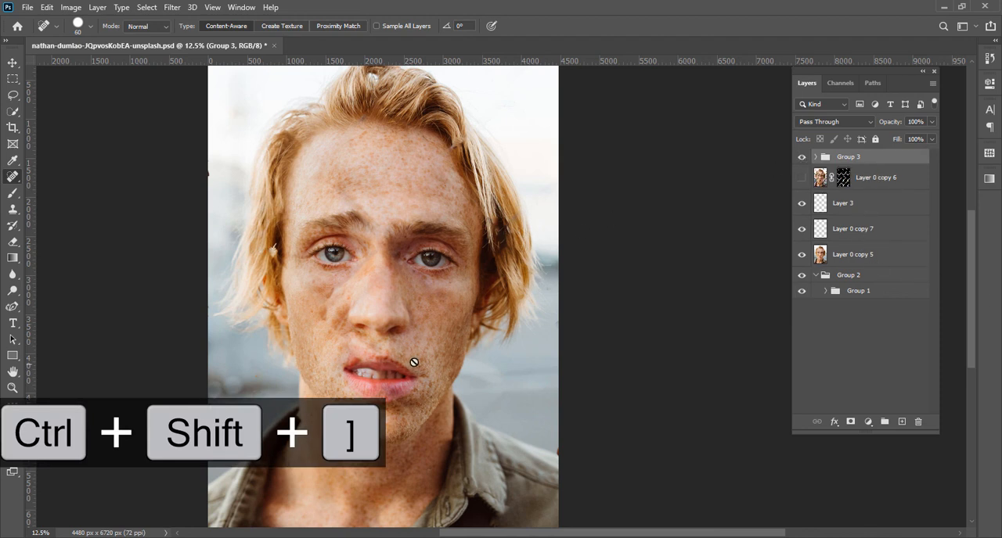
Inspect the retouched portrait from the hair down to the shirt, including the repaired mouth
drag(457, 403, 403, 363)
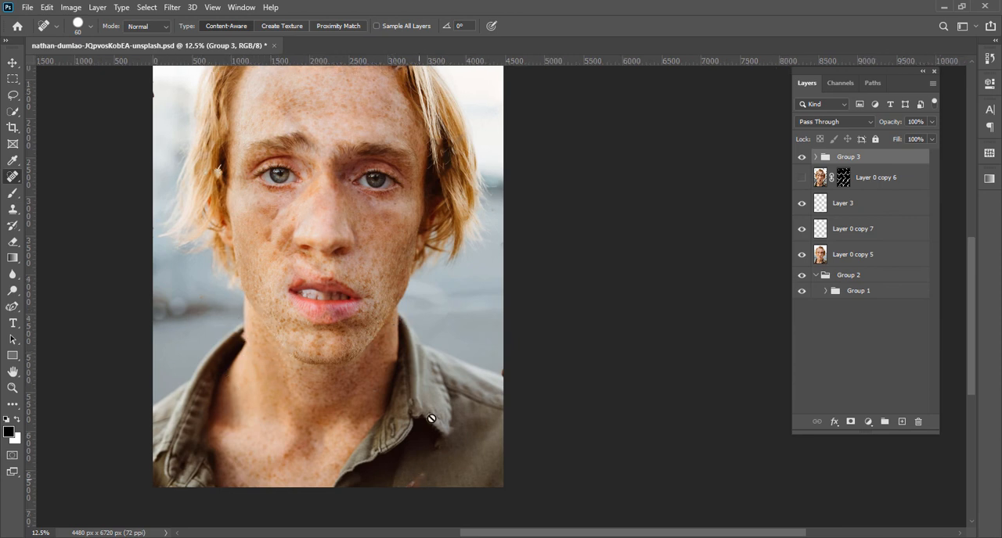
scroll(405, 202, up, 2)
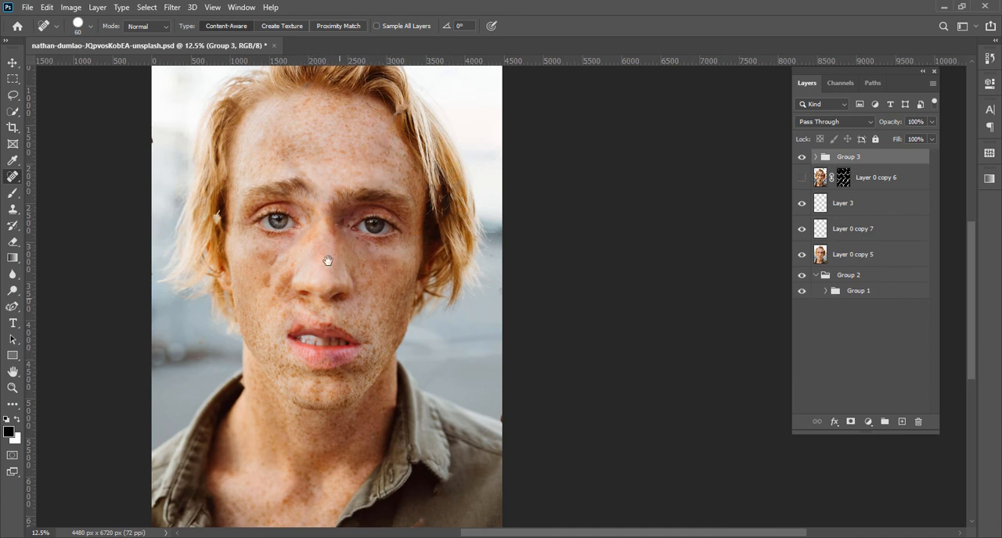
drag(326, 262, 291, 179)
drag(294, 371, 308, 294)
drag(272, 115, 342, 395)
drag(335, 344, 331, 302)
mouse_move(324, 381)
mouse_down()
mouse_move(329, 349)
mouse_move(335, 384)
mouse_up()
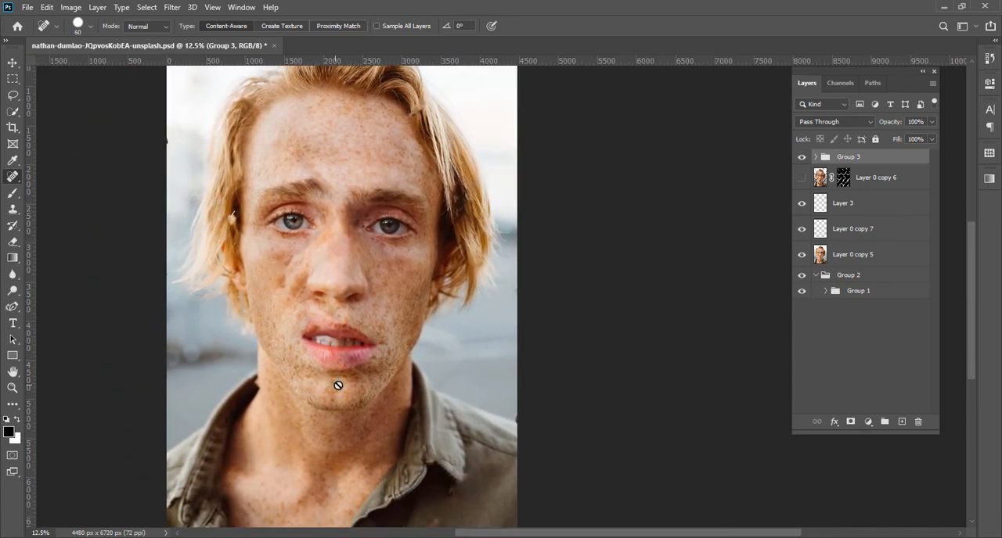